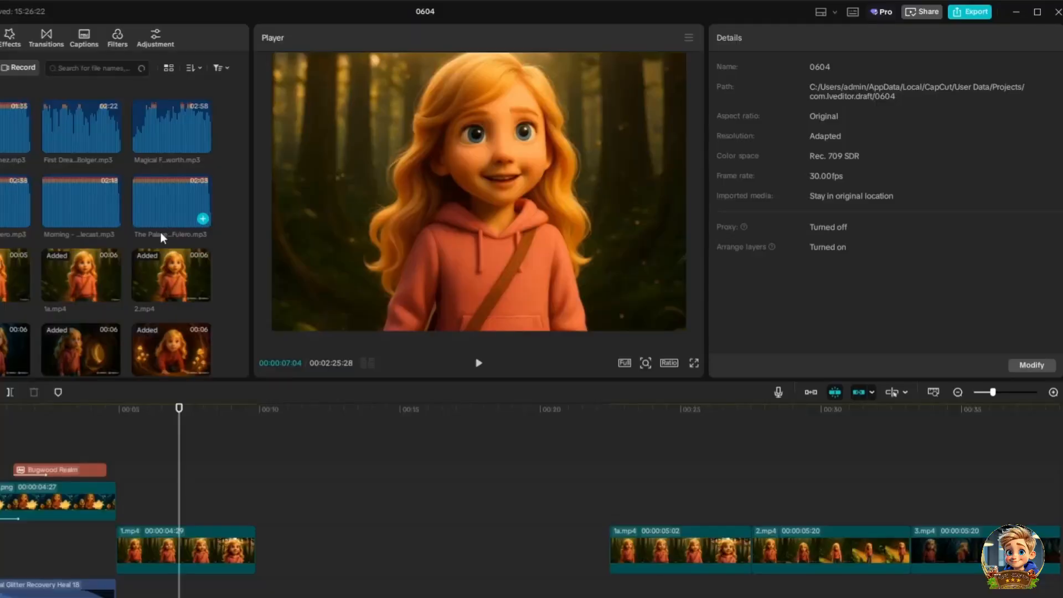
pyautogui.moveTo(181, 591); pyautogui.dragTo(116, 592)
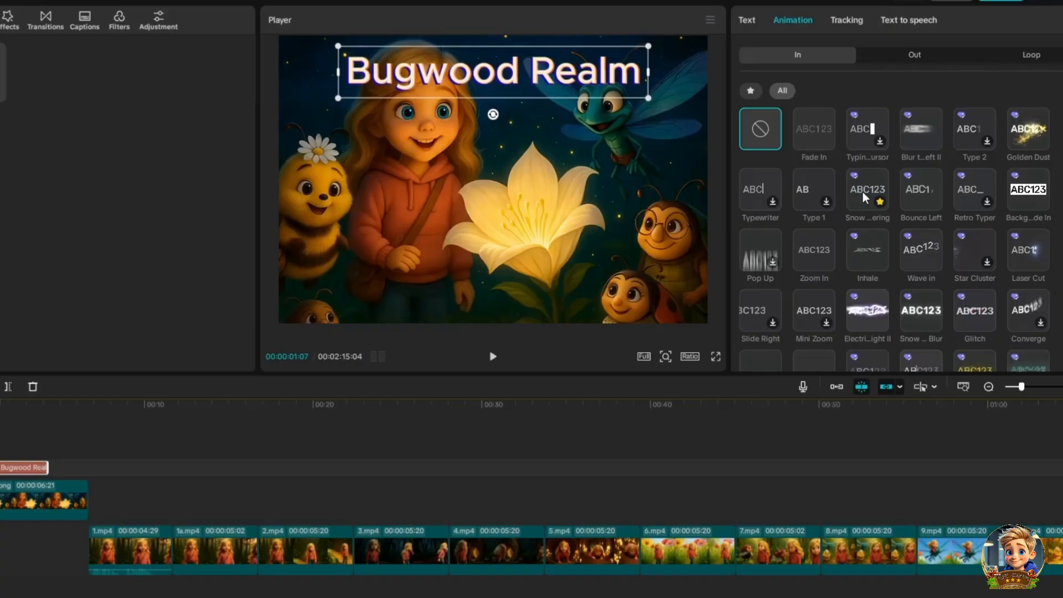
pyautogui.click(863, 192)
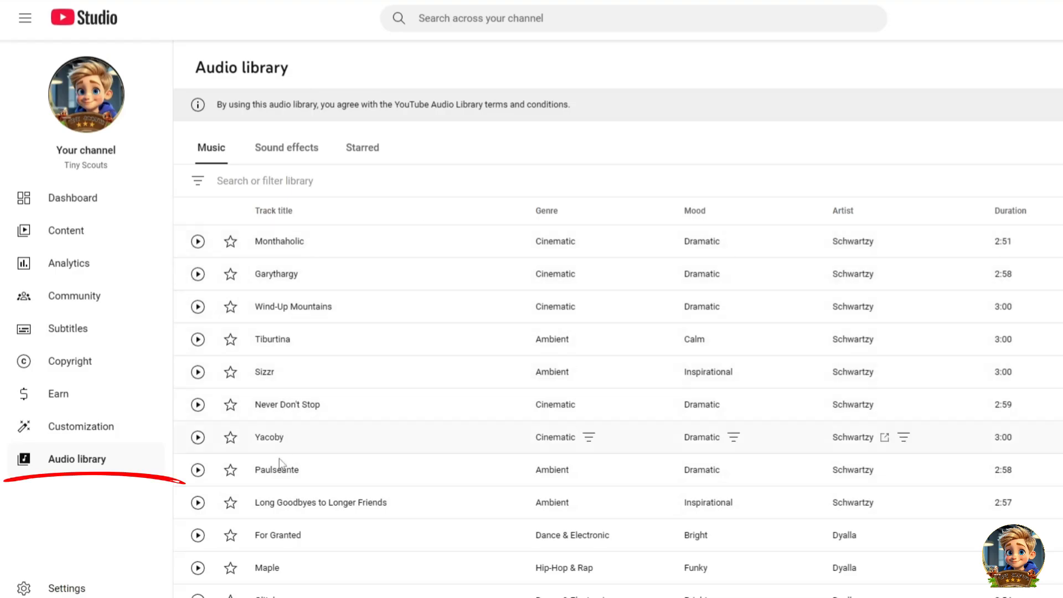
# Examine the music tracks and the sound effects offered in the YouTube Studio audio library
pyautogui.scroll(-4, 285, 516)
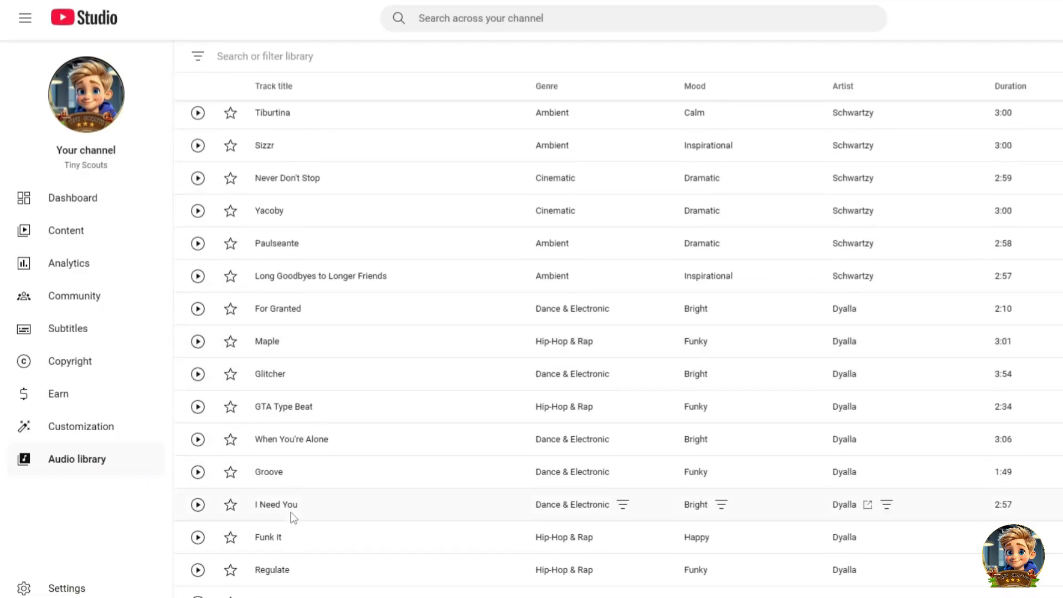
pyautogui.scroll(-4, 288, 512)
pyautogui.scroll(-3, 293, 506)
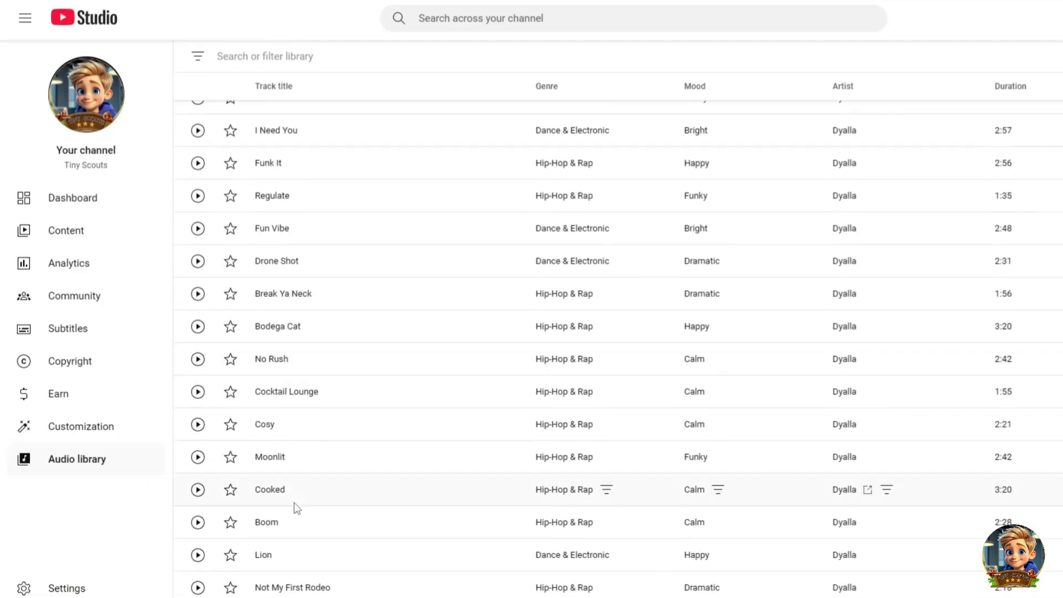
pyautogui.scroll(6, 296, 498)
pyautogui.scroll(5, 303, 485)
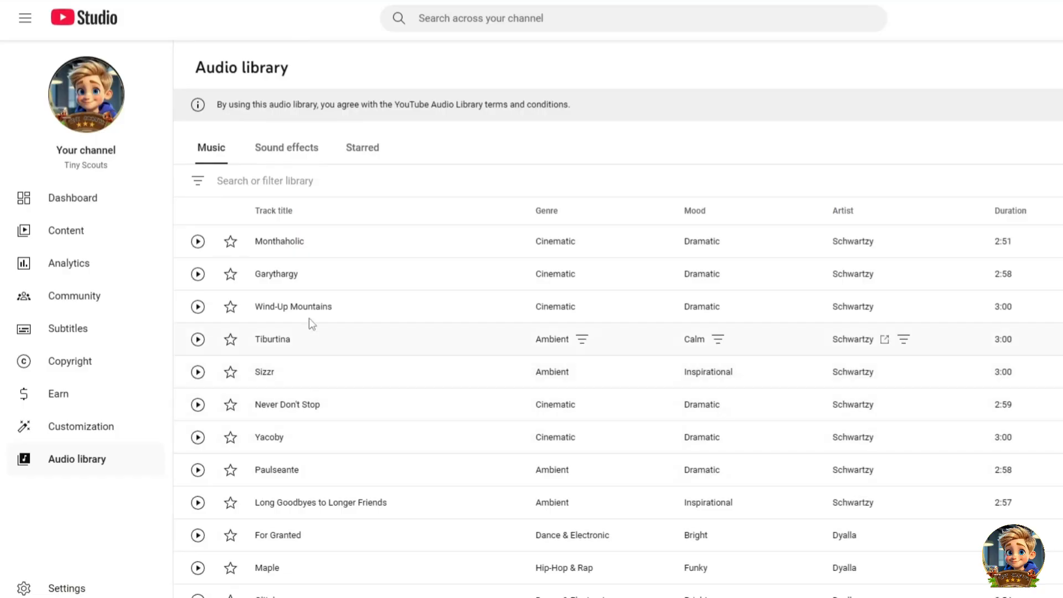
pyautogui.click(307, 149)
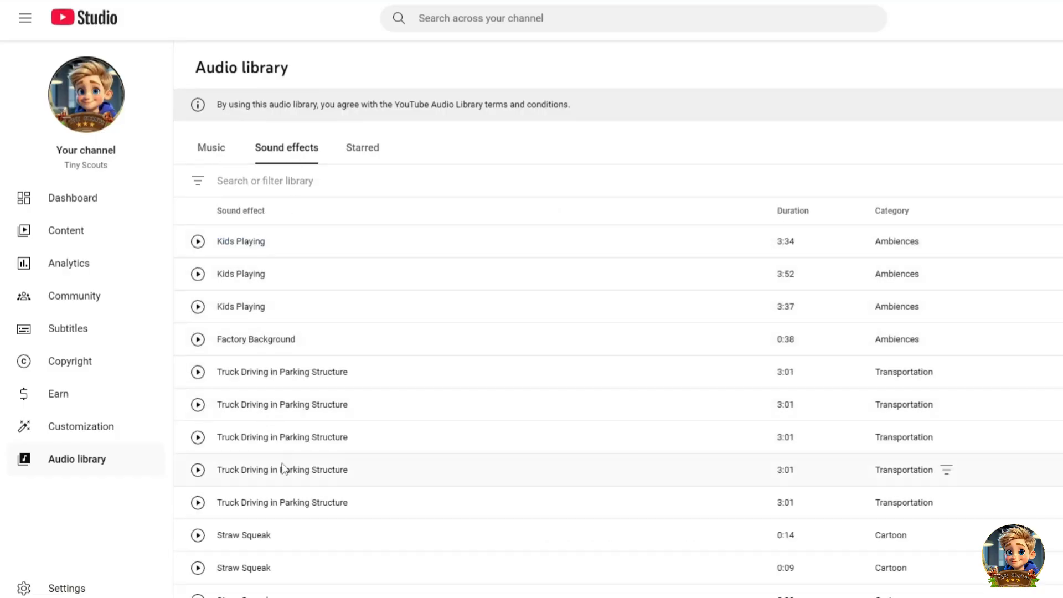
pyautogui.scroll(-8, 293, 501)
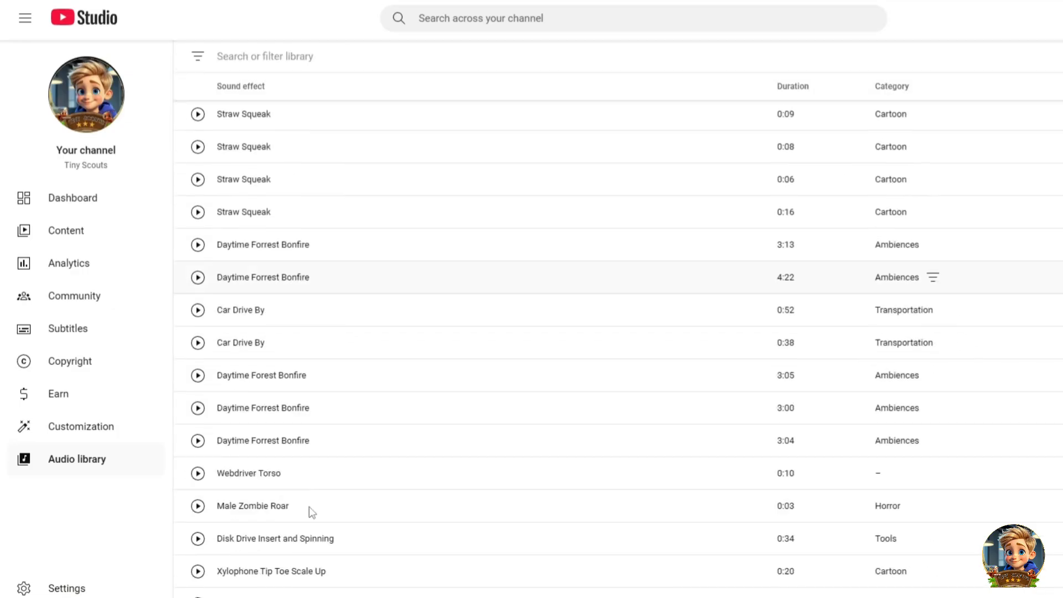
pyautogui.scroll(-3, 311, 510)
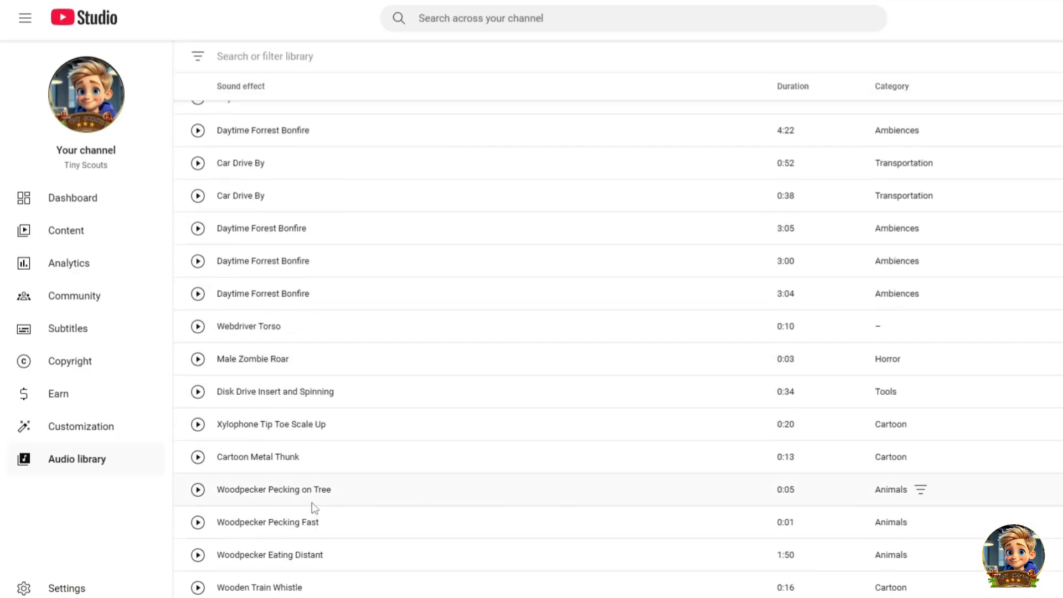
pyautogui.scroll(3, 311, 503)
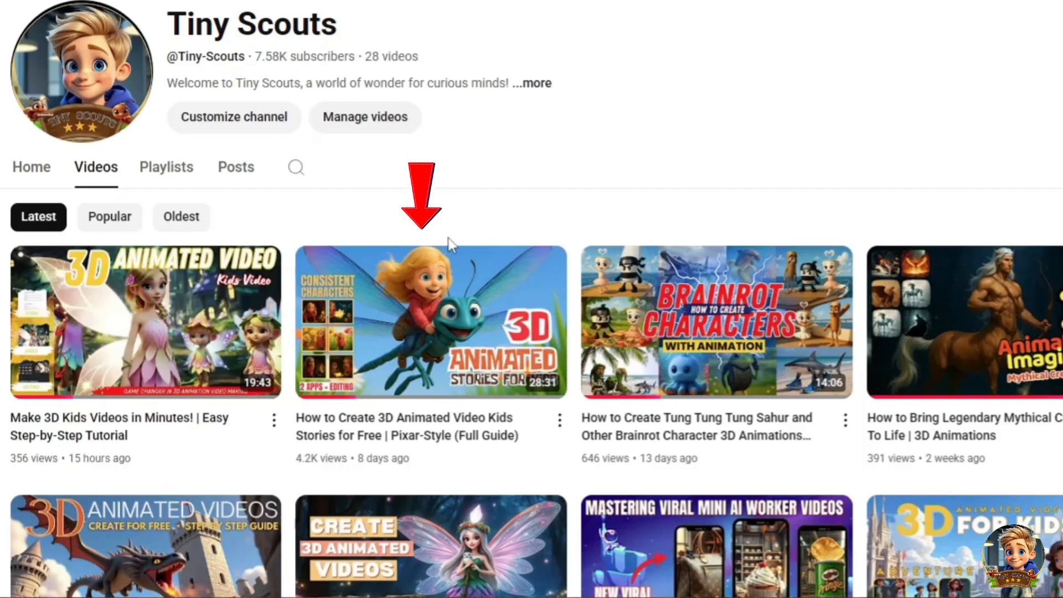
pyautogui.moveTo(470, 318)
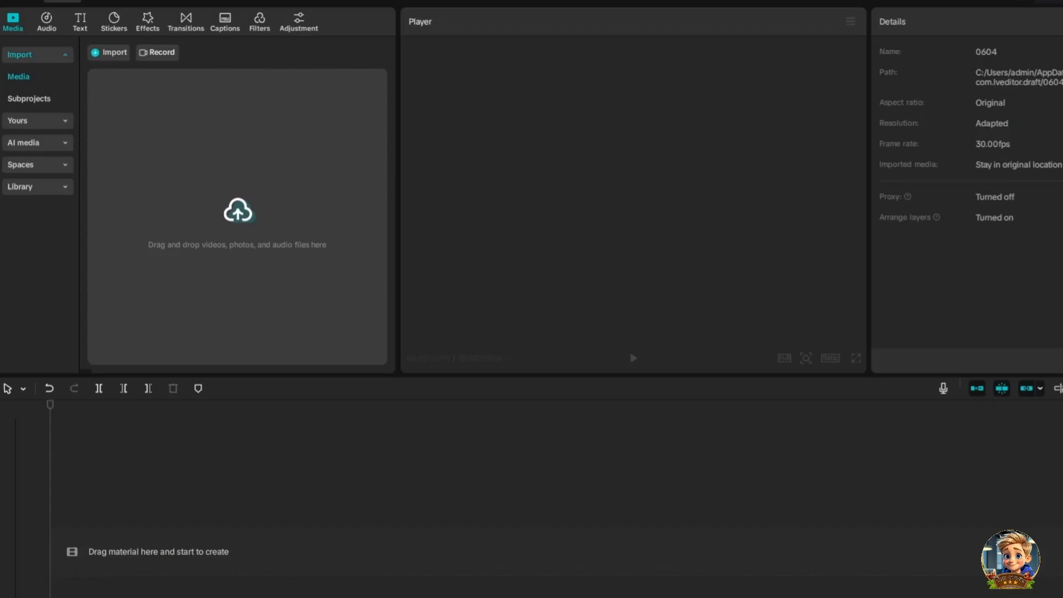
# In CapCut, import all the video clips from the Bugs Video folder on the Desktop
pyautogui.click(114, 52)
pyautogui.moveTo(207, 205); pyautogui.dragTo(119, 83)
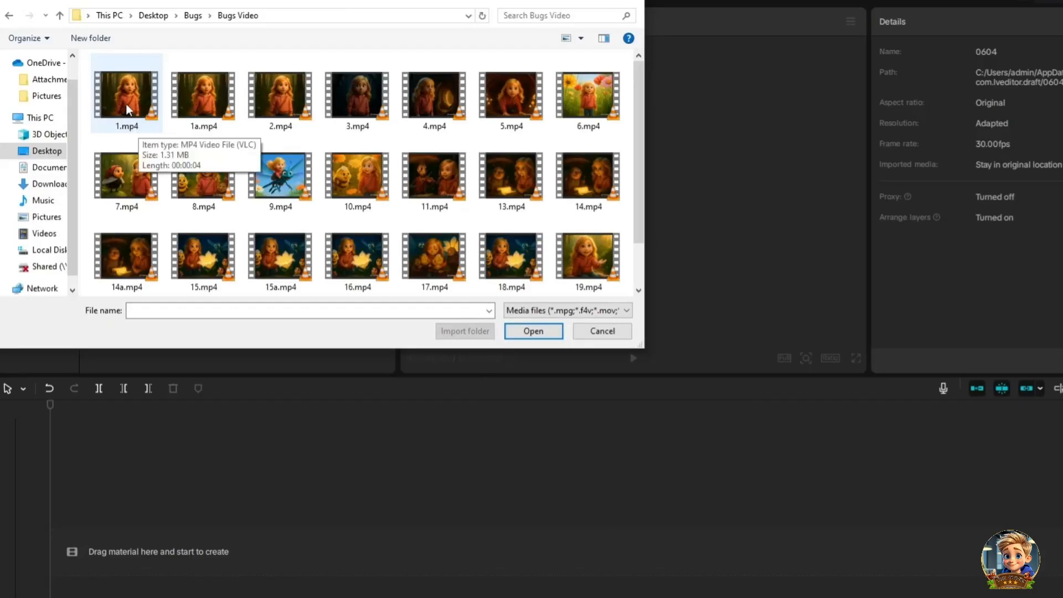
pyautogui.hotkey('ctrl', 'a')
pyautogui.press('Return')
pyautogui.scroll(-5, 111, 325)
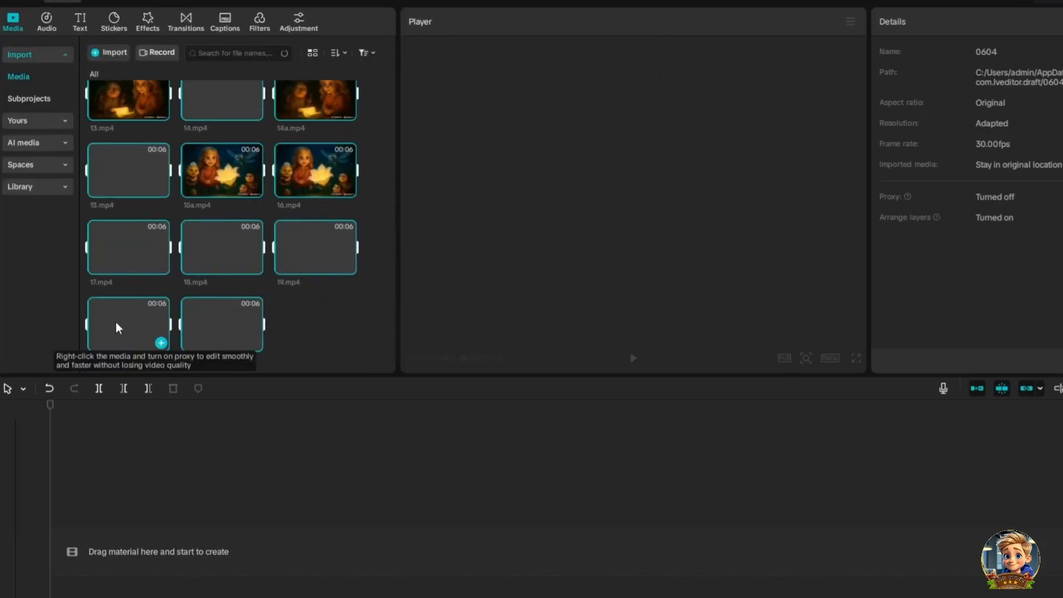
# Place all the imported clips in sequence on the timeline and shift them together to leave a short gap at the start
pyautogui.moveTo(115, 321); pyautogui.dragTo(151, 544)
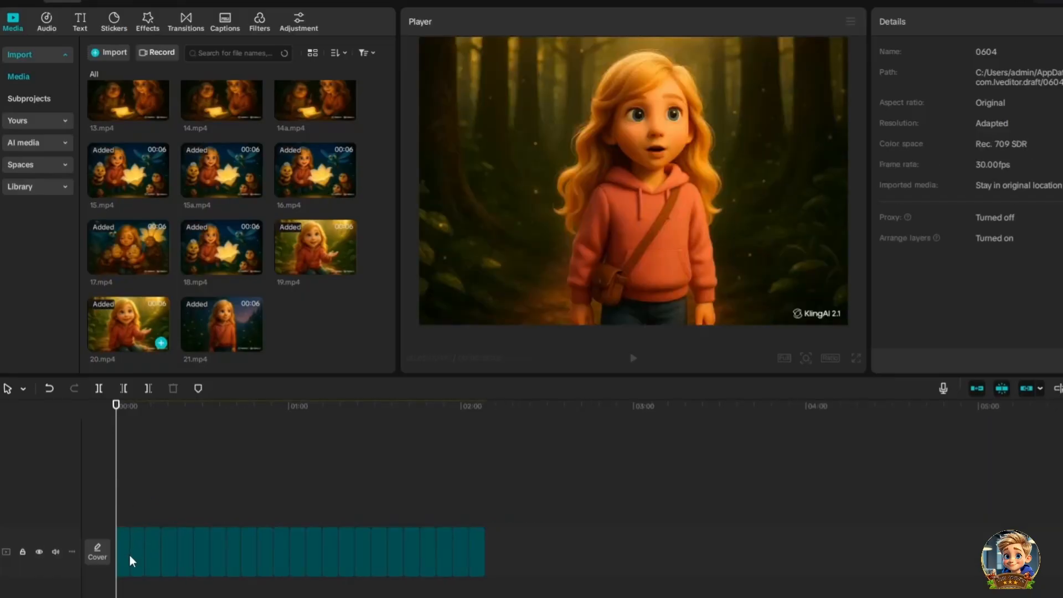
pyautogui.click(224, 479)
pyautogui.moveTo(222, 479); pyautogui.dragTo(130, 545)
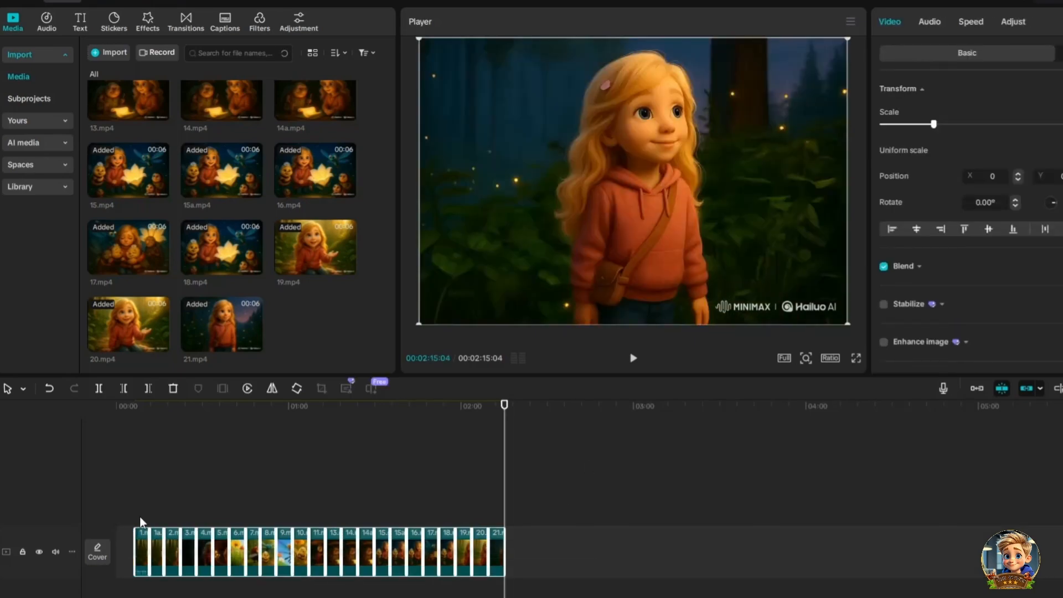
# Enlarge all the clips slightly and move the picture down so the watermarks fall outside the frame
pyautogui.moveTo(938, 121); pyautogui.dragTo(944, 126)
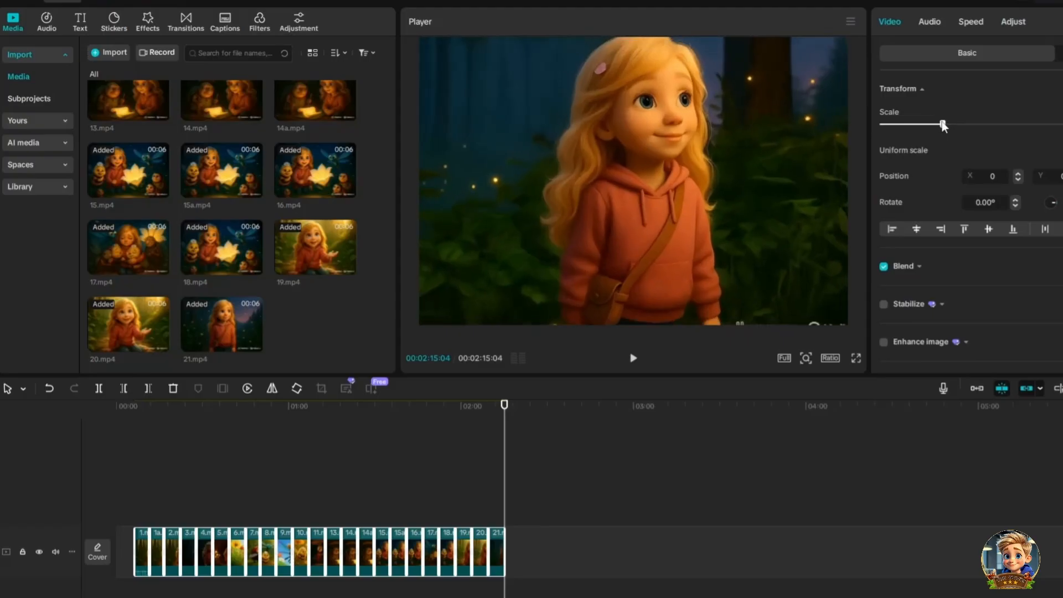
pyautogui.moveTo(704, 205); pyautogui.dragTo(702, 224)
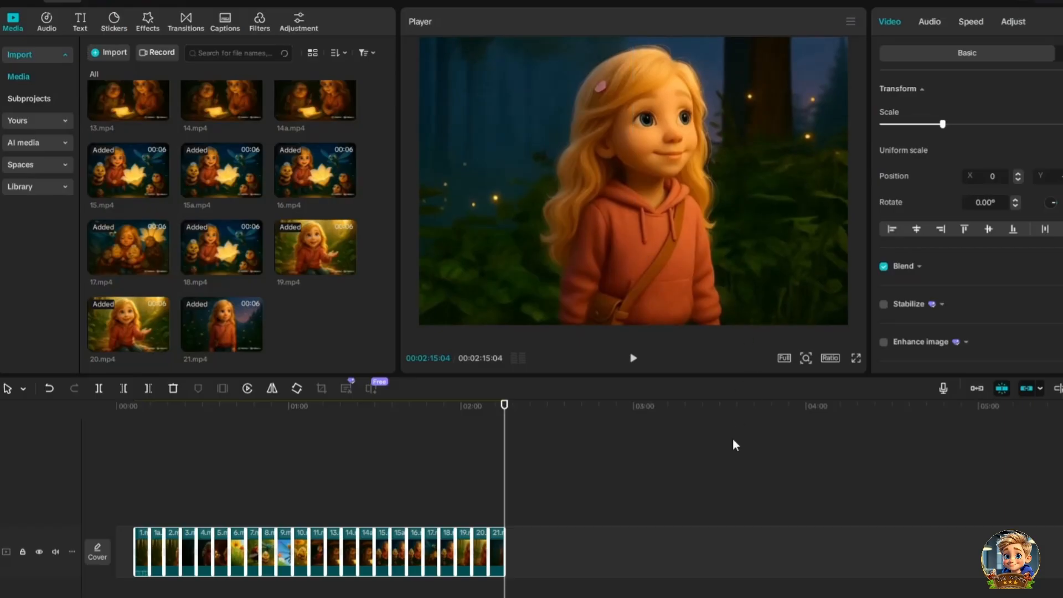
pyautogui.click(432, 506)
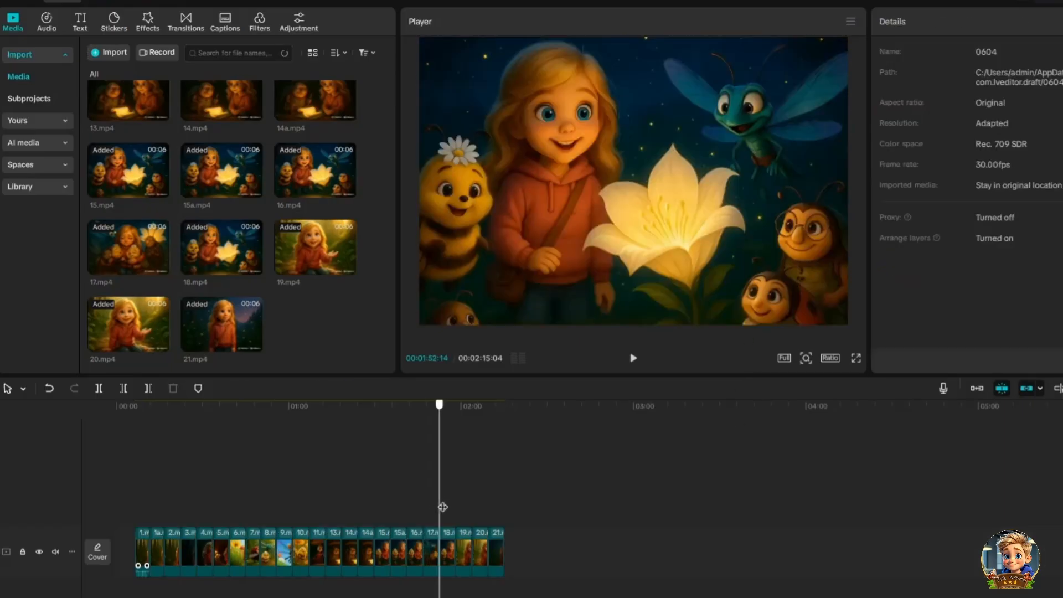
# Export the frame at 00:01:52:14 as the 1080P PNG still 0604 and place it above the main track at the timeline's start
pyautogui.moveTo(443, 507); pyautogui.dragTo(443, 507)
pyautogui.click(852, 22)
pyautogui.click(857, 64)
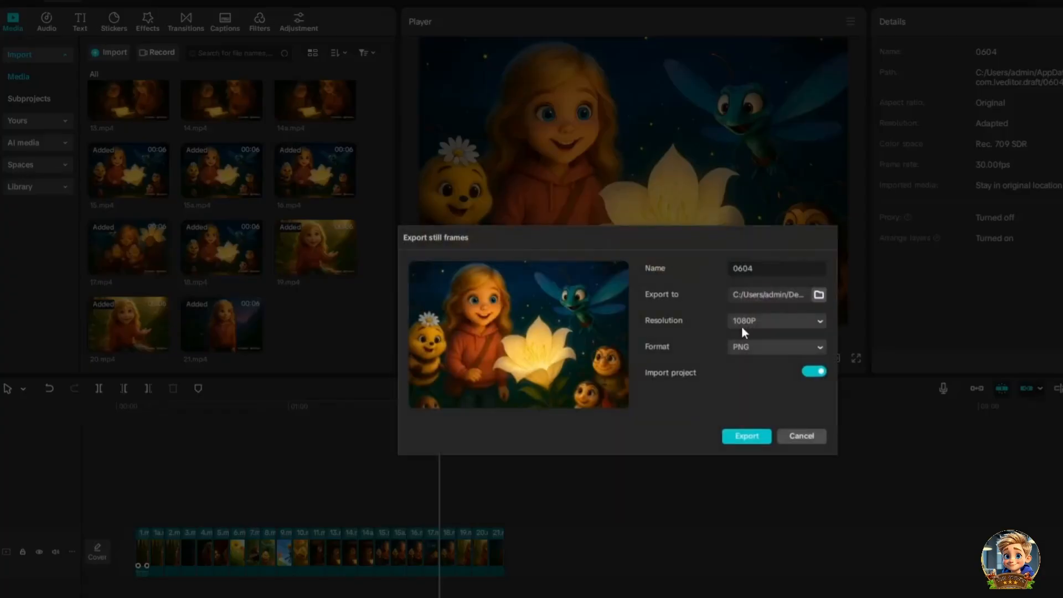
pyautogui.click(725, 443)
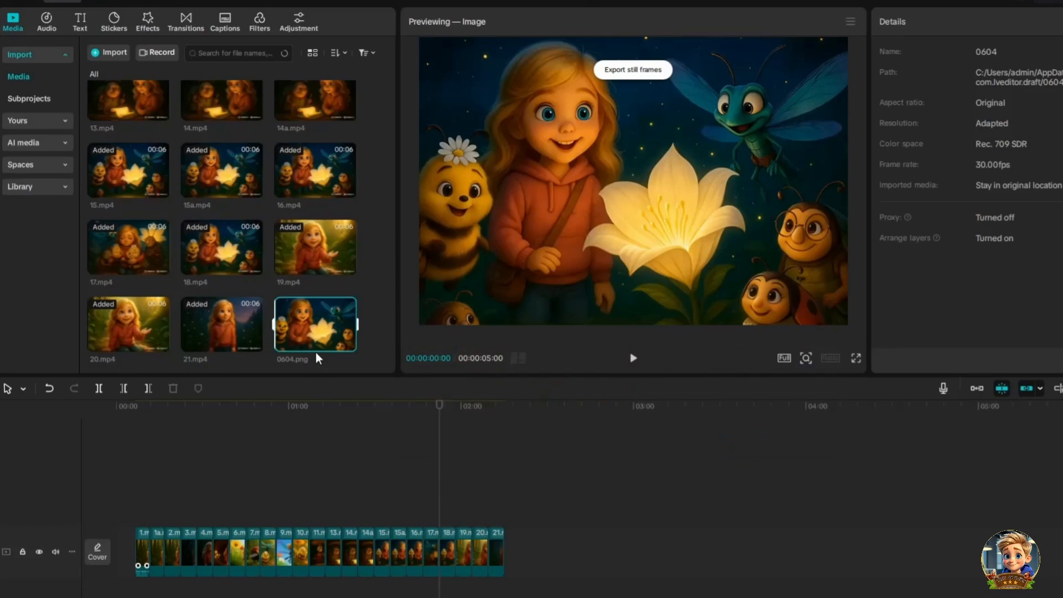
pyautogui.moveTo(316, 354); pyautogui.dragTo(258, 425)
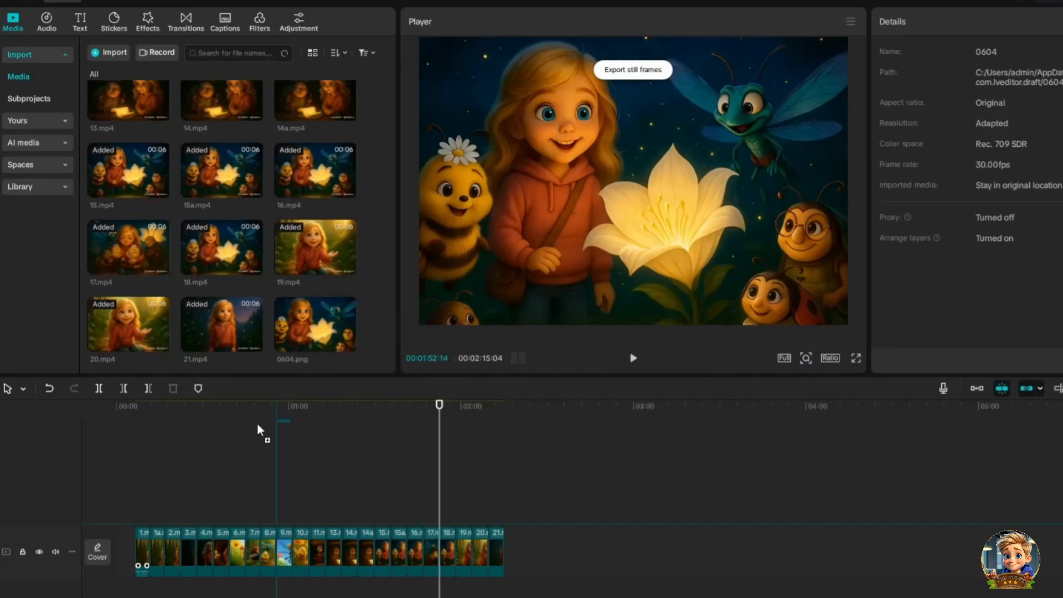
pyautogui.moveTo(100, 516); pyautogui.dragTo(117, 500)
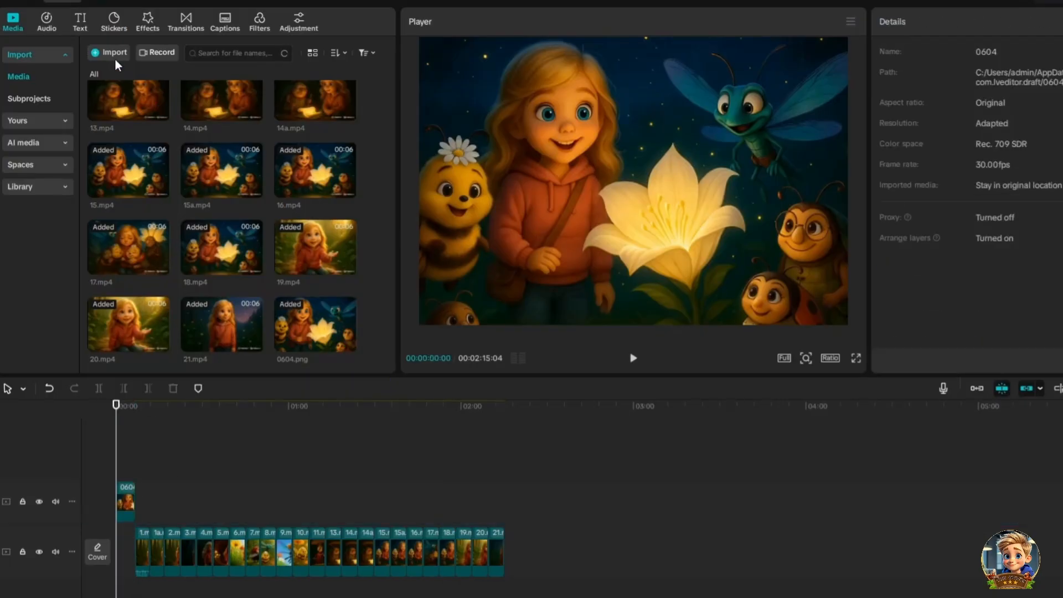
# Add the title text "Bugwood Realm" over the opening still and position it near the top of the picture
pyautogui.click(80, 25)
pyautogui.moveTo(111, 48); pyautogui.dragTo(147, 474)
pyautogui.write('Bugwood Realm')
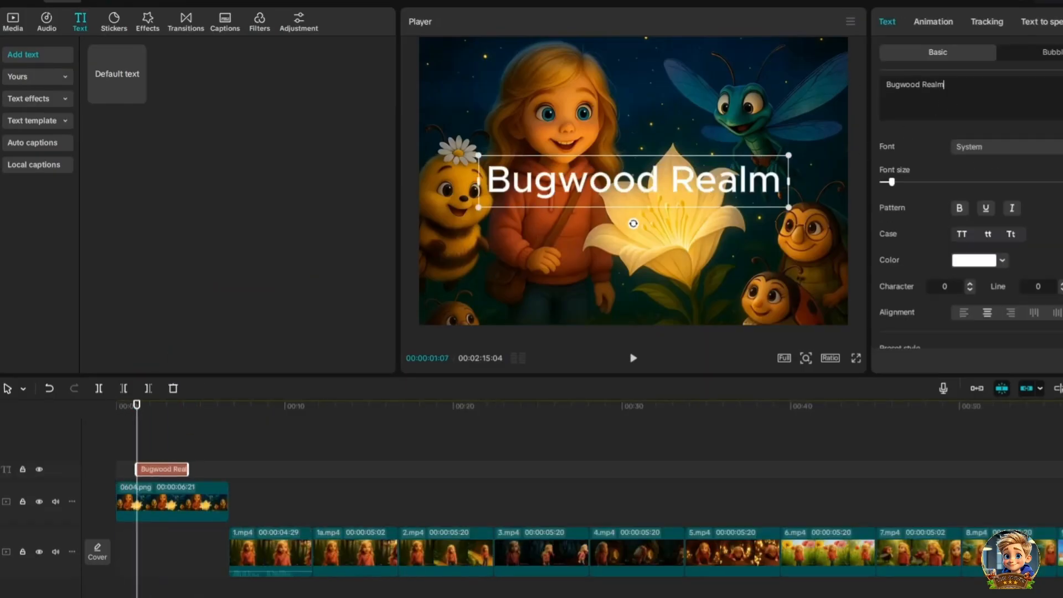
pyautogui.moveTo(680, 192); pyautogui.dragTo(645, 79)
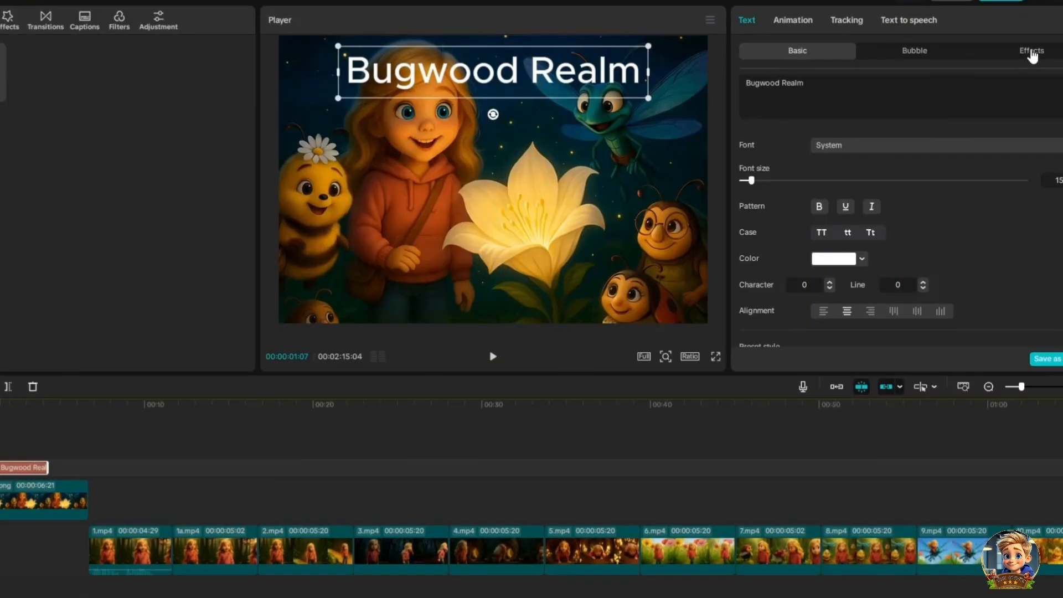
# Give the Bugwood Realm title a purple-edged white text effect and the "Snow …ering" entrance animation
pyautogui.click(1031, 52)
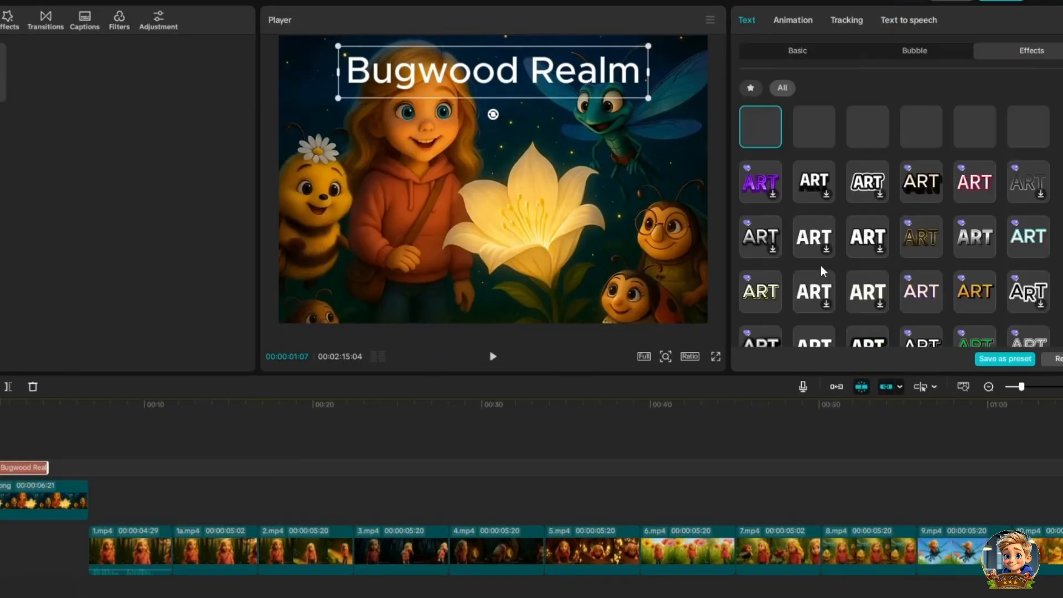
pyautogui.click(923, 300)
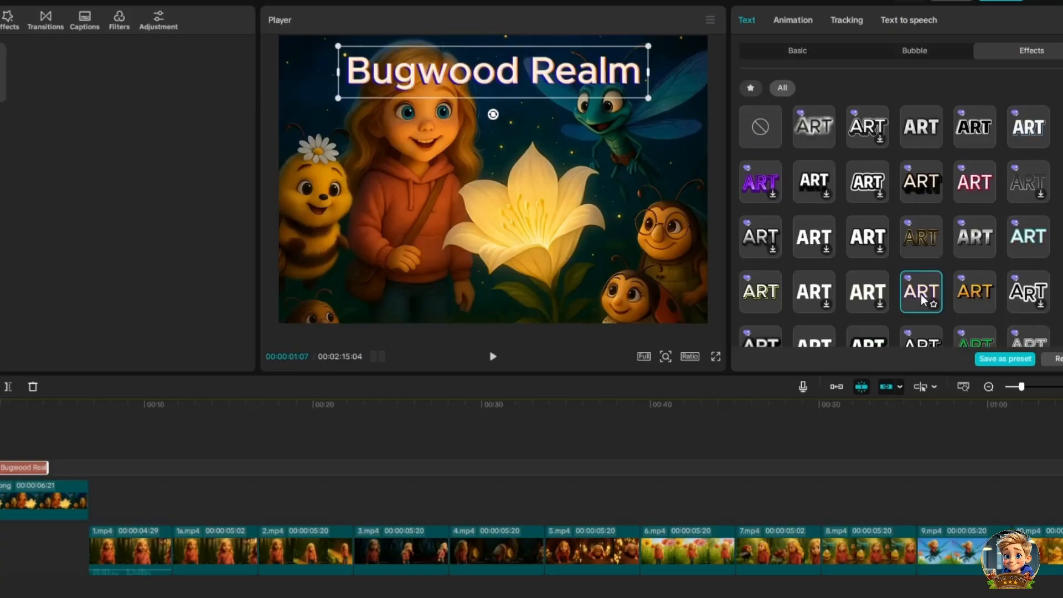
pyautogui.click(795, 20)
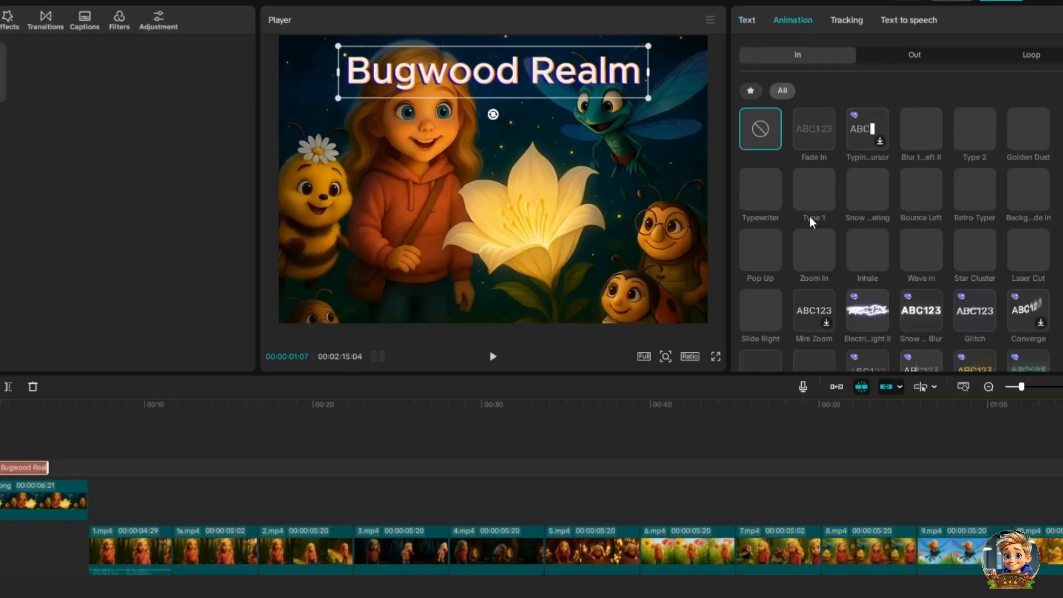
pyautogui.click(863, 192)
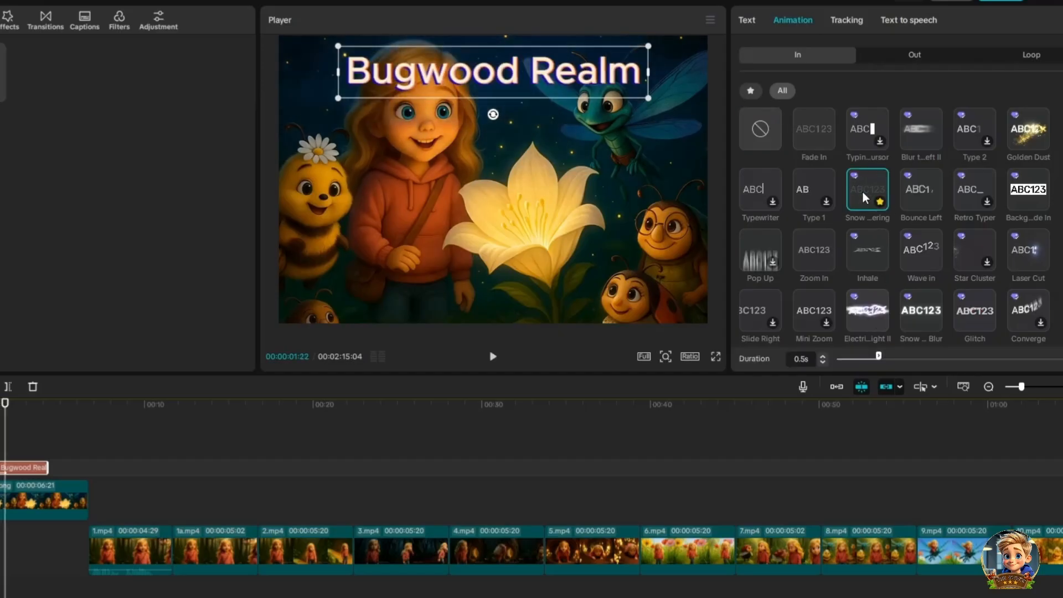
# Shorten the 0604.png opening still to 00:00:05:14 and apply the Teleport In entrance animation to it
pyautogui.click(78, 491)
pyautogui.moveTo(87, 487); pyautogui.dragTo(68, 487)
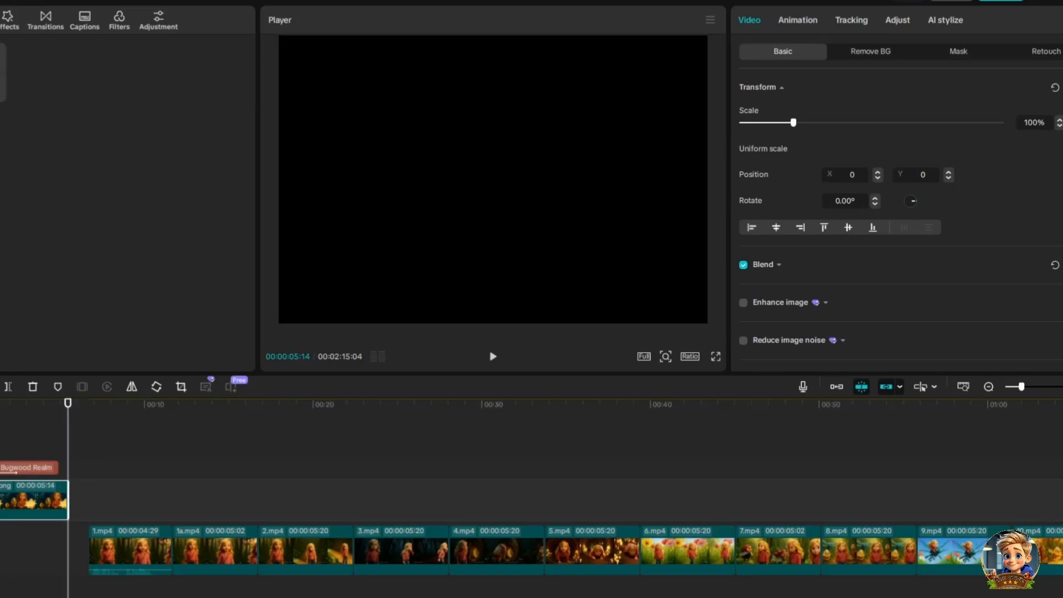
pyautogui.click(793, 22)
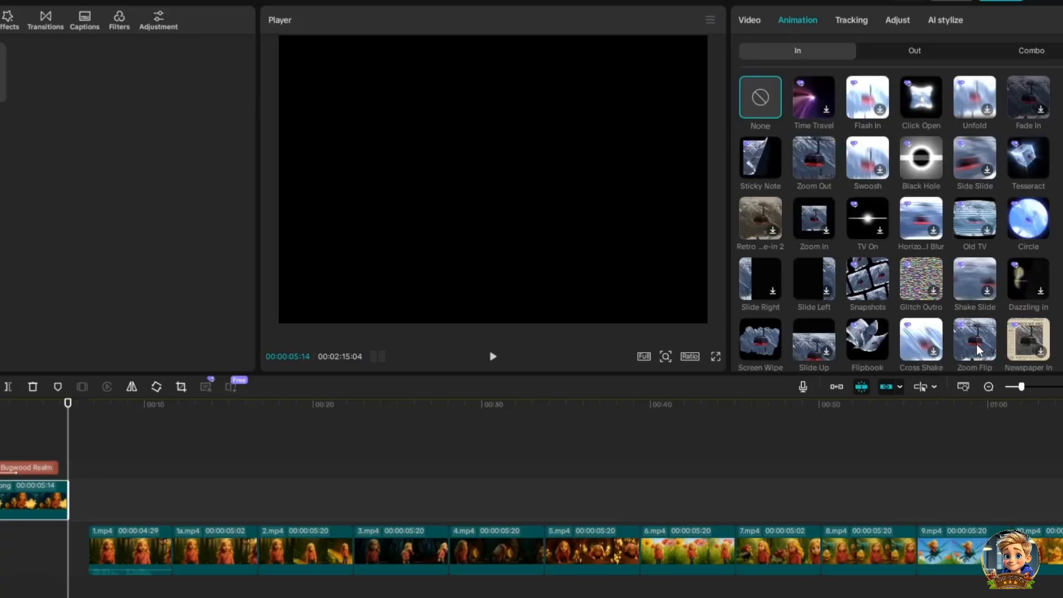
pyautogui.scroll(-10, 977, 344)
pyautogui.scroll(-1, 886, 308)
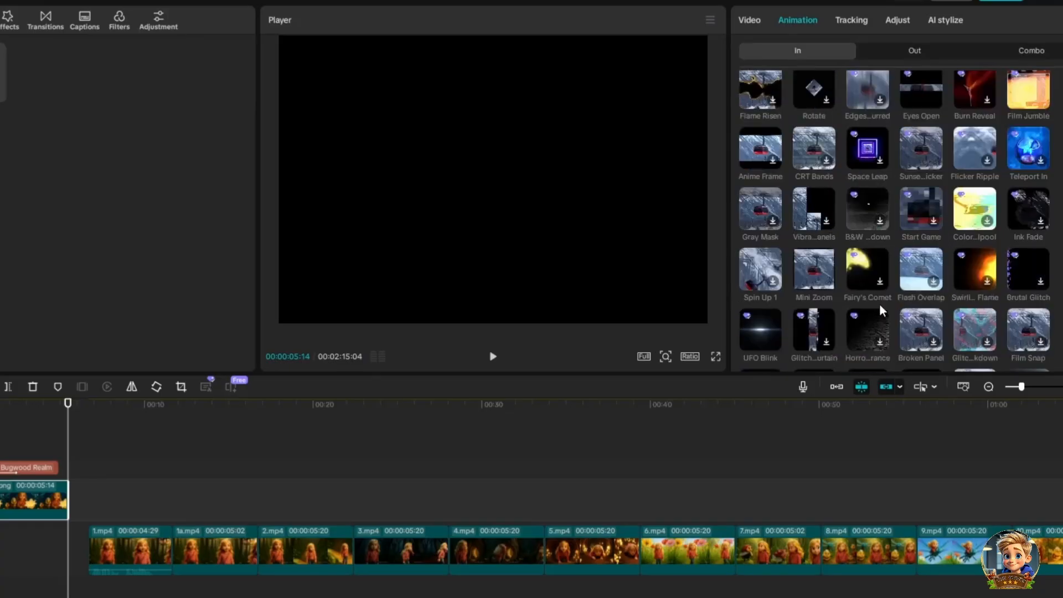
pyautogui.scroll(1, 880, 306)
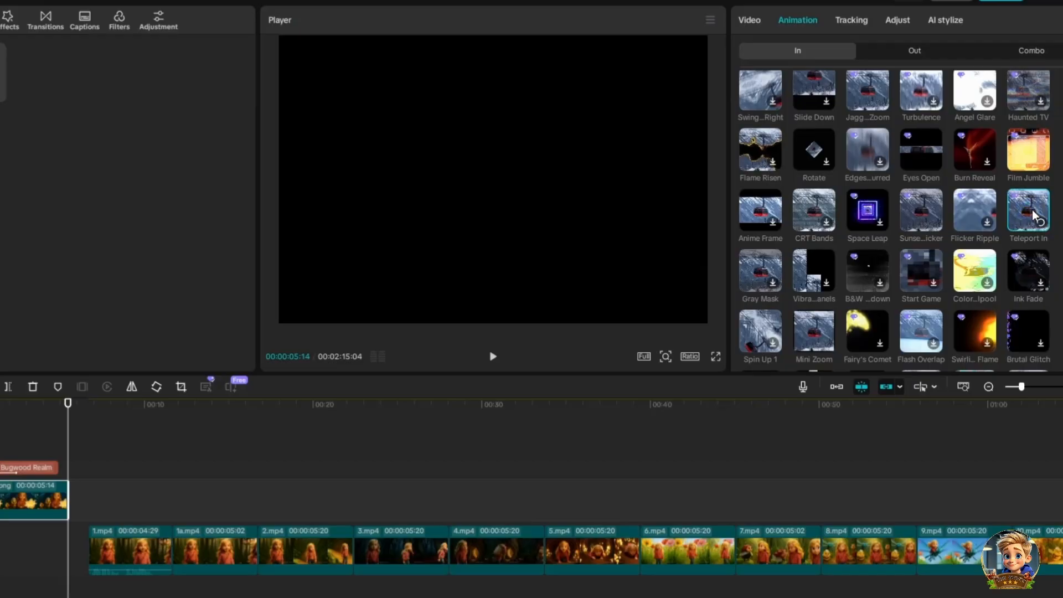
pyautogui.click(1031, 213)
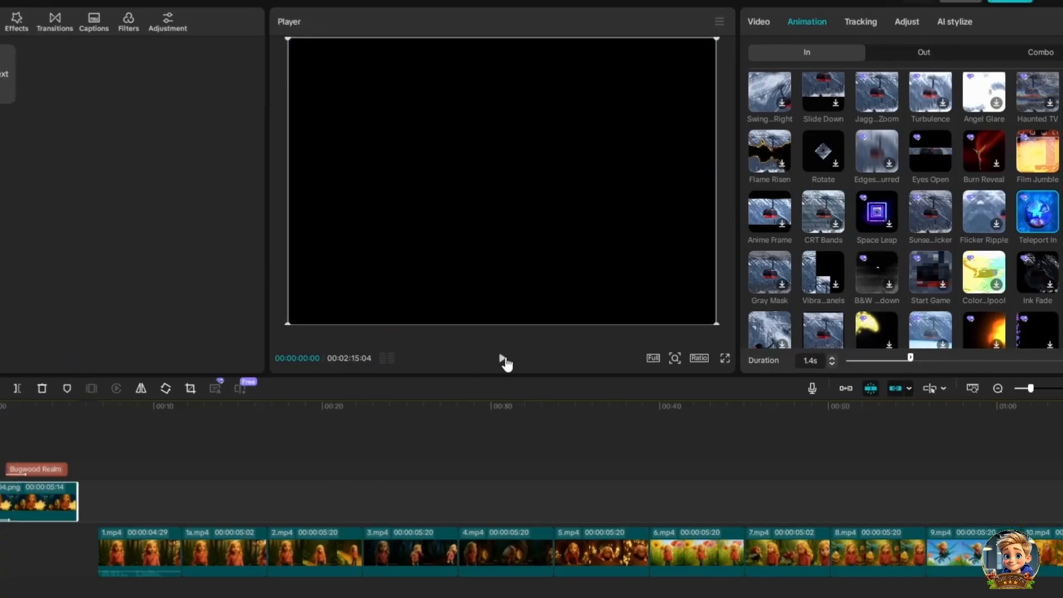
# Play back the animated title opening and return the playhead to the start of the timeline
pyautogui.click(503, 359)
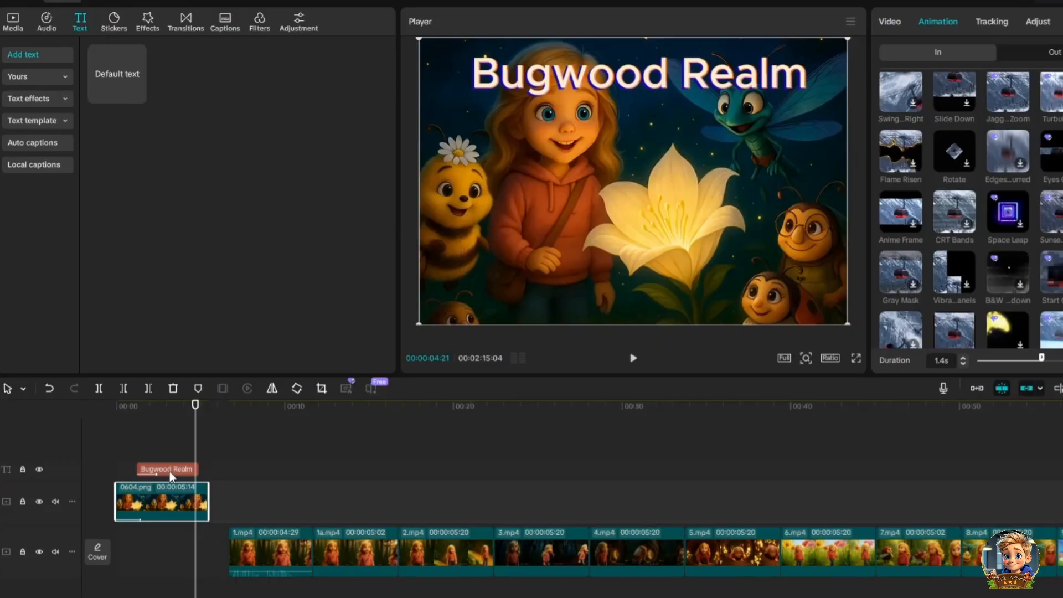
pyautogui.moveTo(196, 452); pyautogui.dragTo(87, 473)
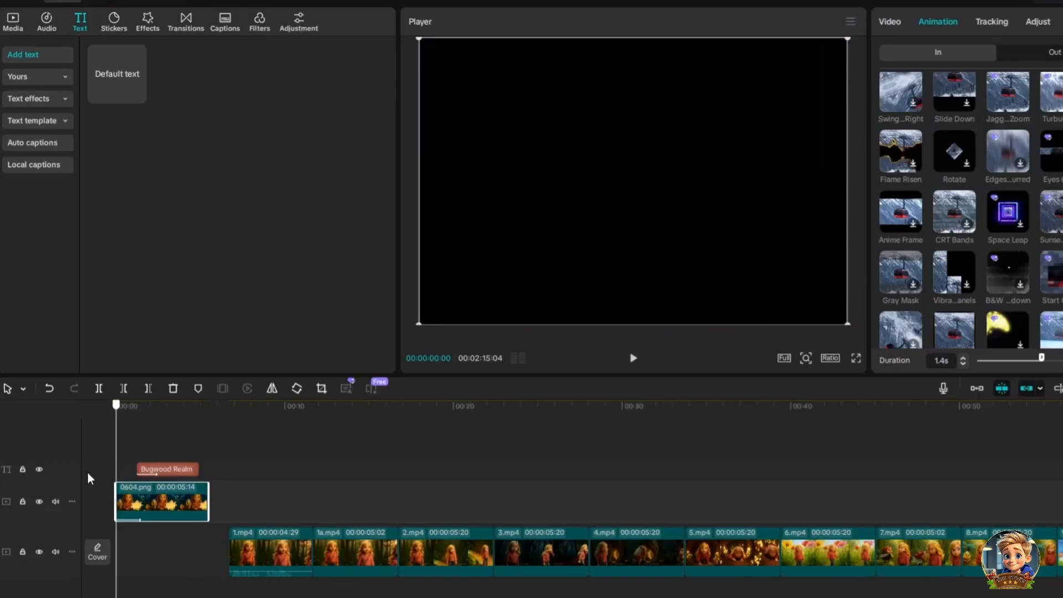
# Search the sound effects for "ibtro magical pixie dust" and listen to the results
pyautogui.click(43, 24)
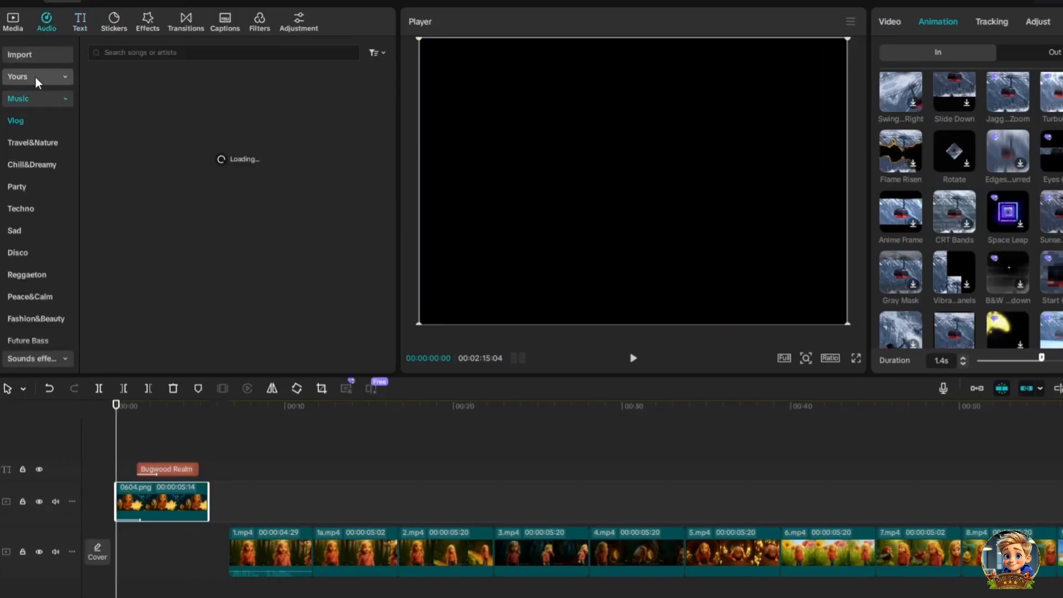
pyautogui.click(36, 358)
pyautogui.write('ibtro magical')
pyautogui.press('Return')
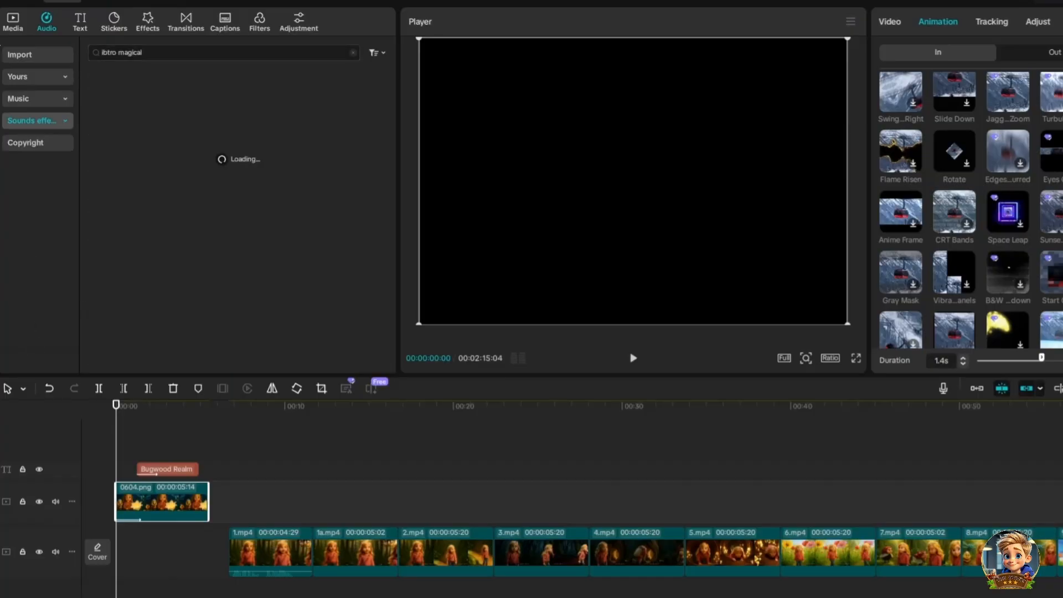
pyautogui.click(103, 87)
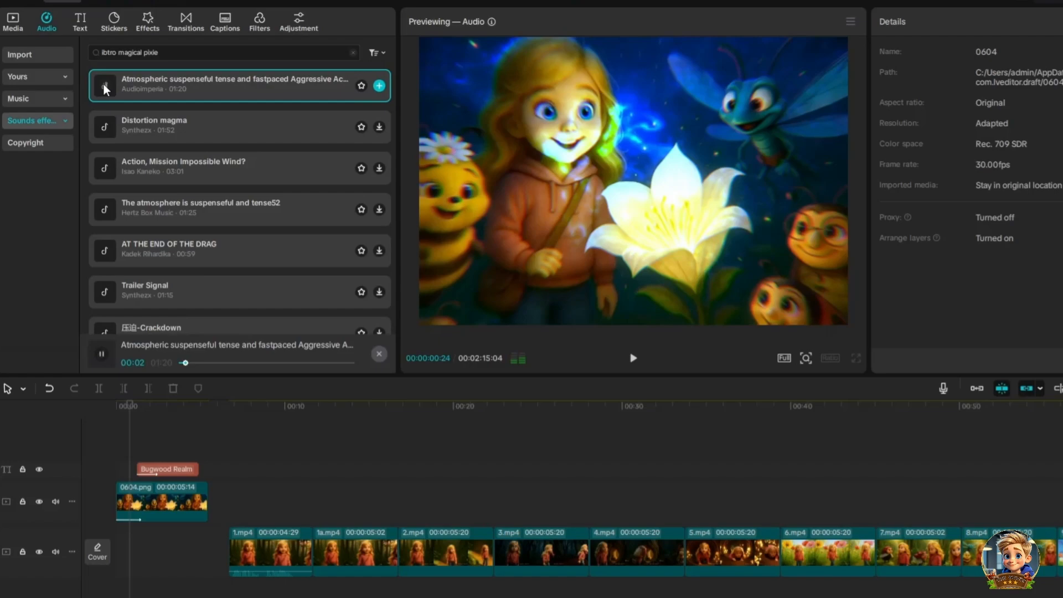
pyautogui.write('dust')
pyautogui.press('Return')
pyautogui.click(109, 93)
# Place the Magical Glitter Recovery Heal 18 sound at the timeline start with a 1.5 s fade-out and play the opening
pyautogui.moveTo(110, 93)
pyautogui.mouseDown()
pyautogui.moveTo(149, 519)
pyautogui.moveTo(135, 588)
pyautogui.moveTo(114, 575)
pyautogui.moveTo(115, 592)
pyautogui.mouseUp()
pyautogui.moveTo(132, 417); pyautogui.dragTo(100, 420)
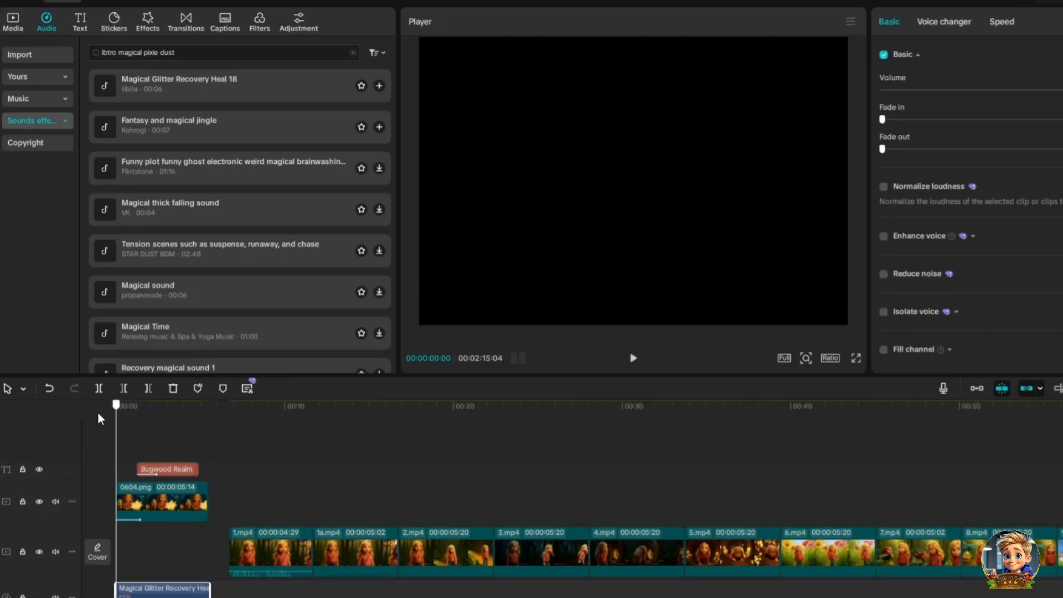
pyautogui.click(632, 361)
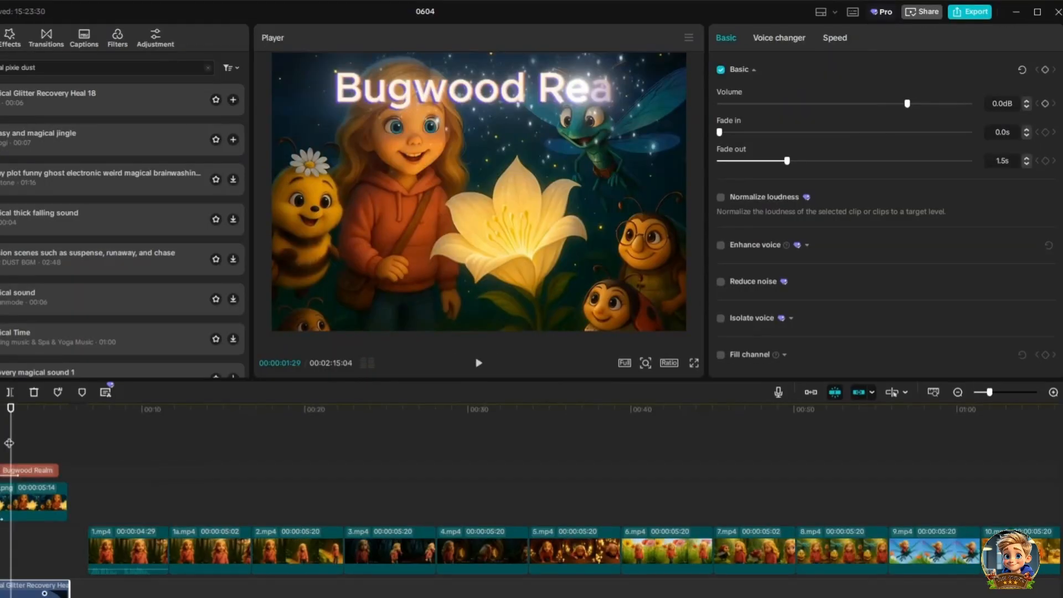
# Generate speech for the Bugwood Realm title with the Peaceful Female voice and play the opening from the start
pyautogui.moveTo(10, 443); pyautogui.dragTo(2, 446)
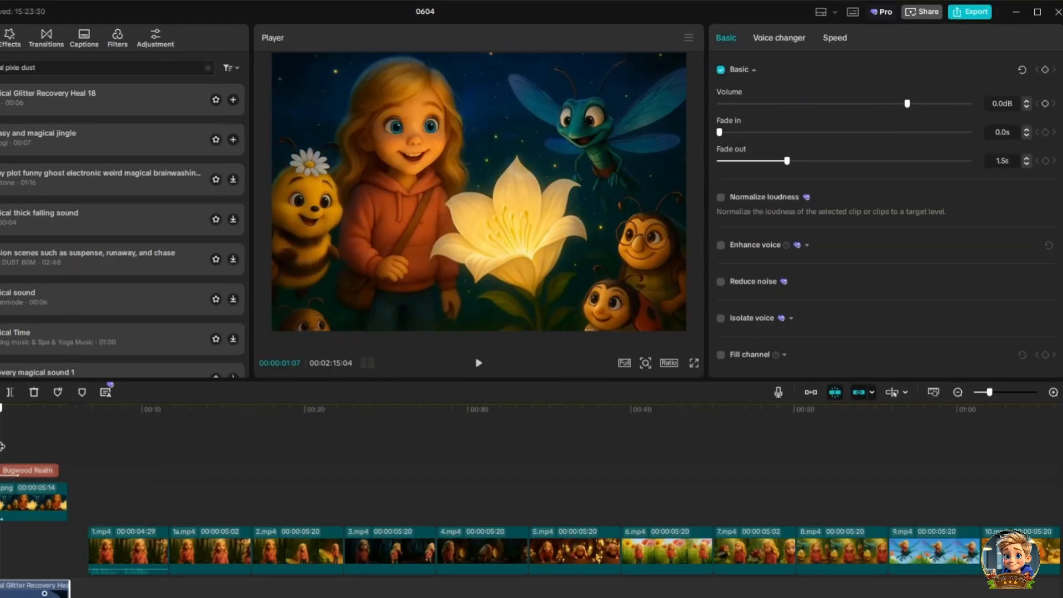
pyautogui.click(37, 469)
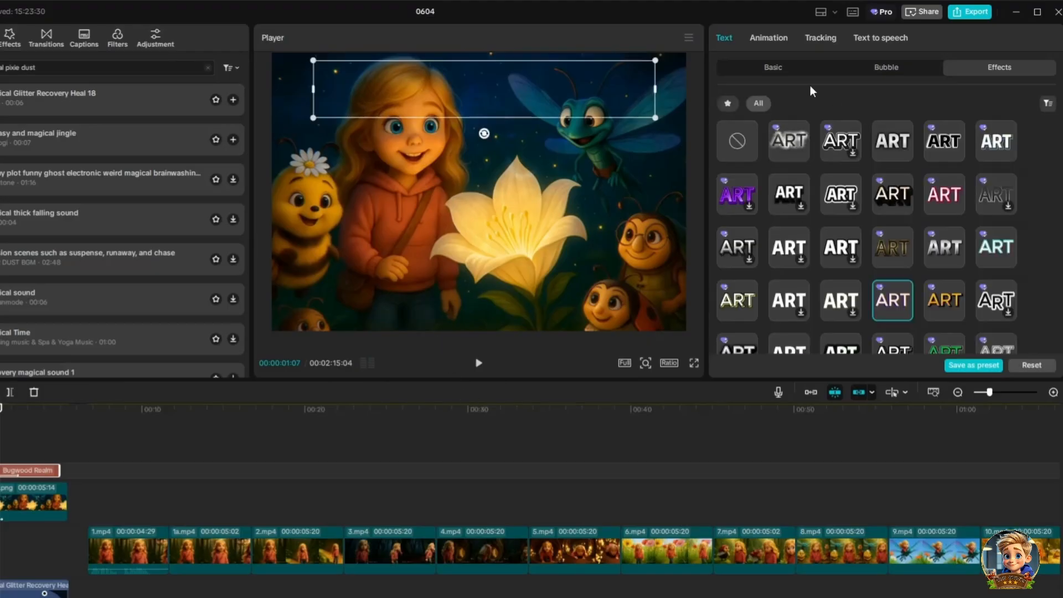
pyautogui.click(874, 38)
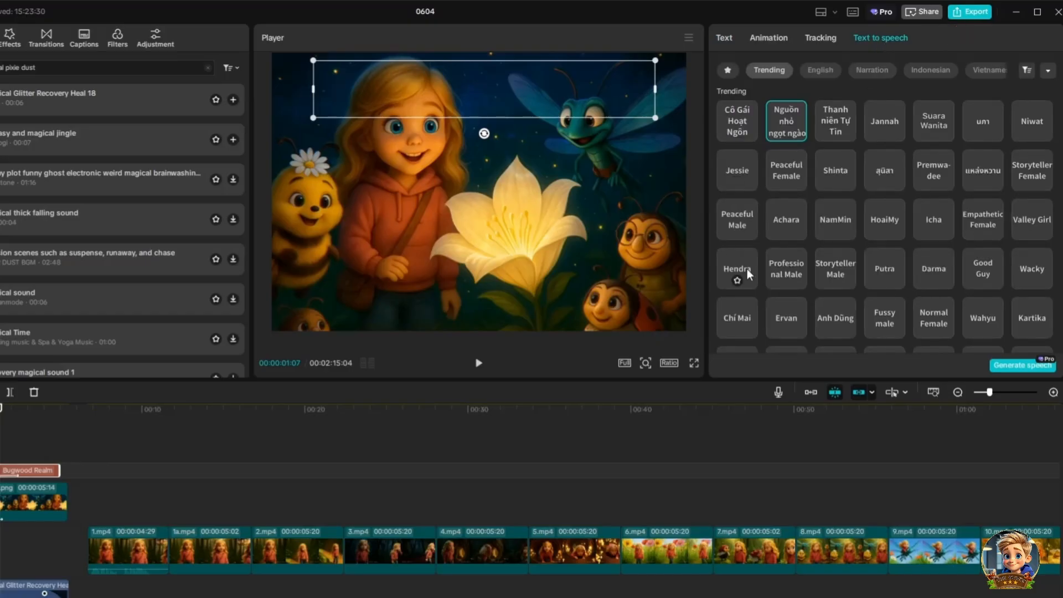
pyautogui.click(792, 170)
pyautogui.click(1008, 365)
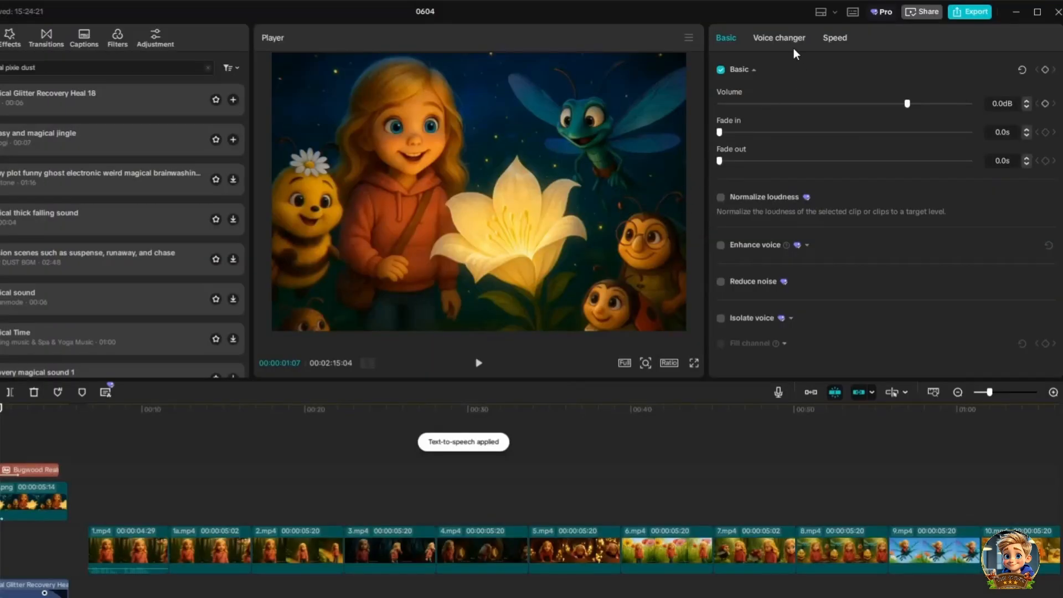
pyautogui.moveTo(1, 432); pyautogui.dragTo(0, 432)
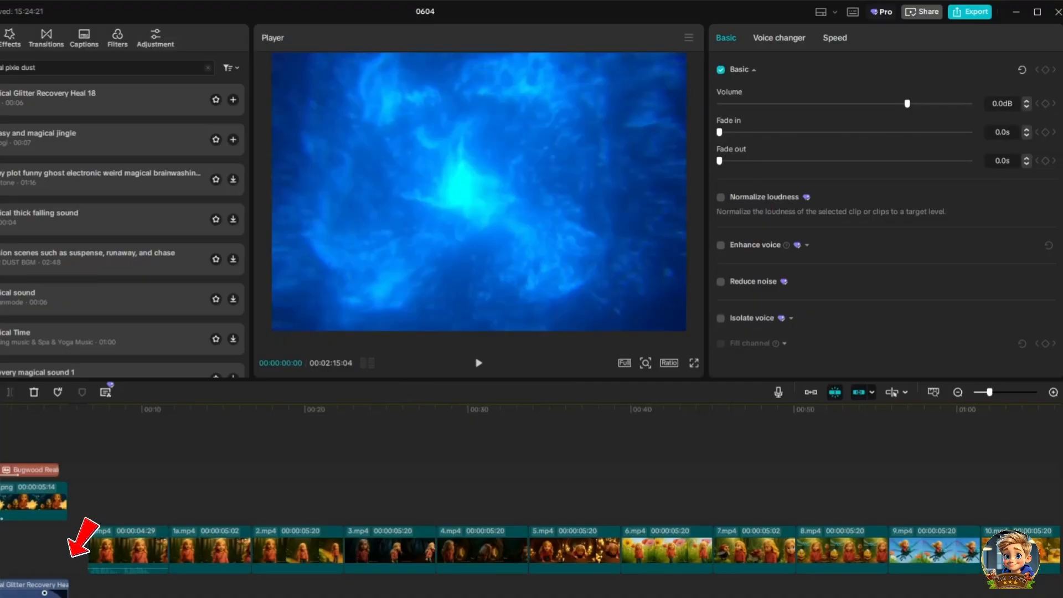
pyautogui.click(479, 363)
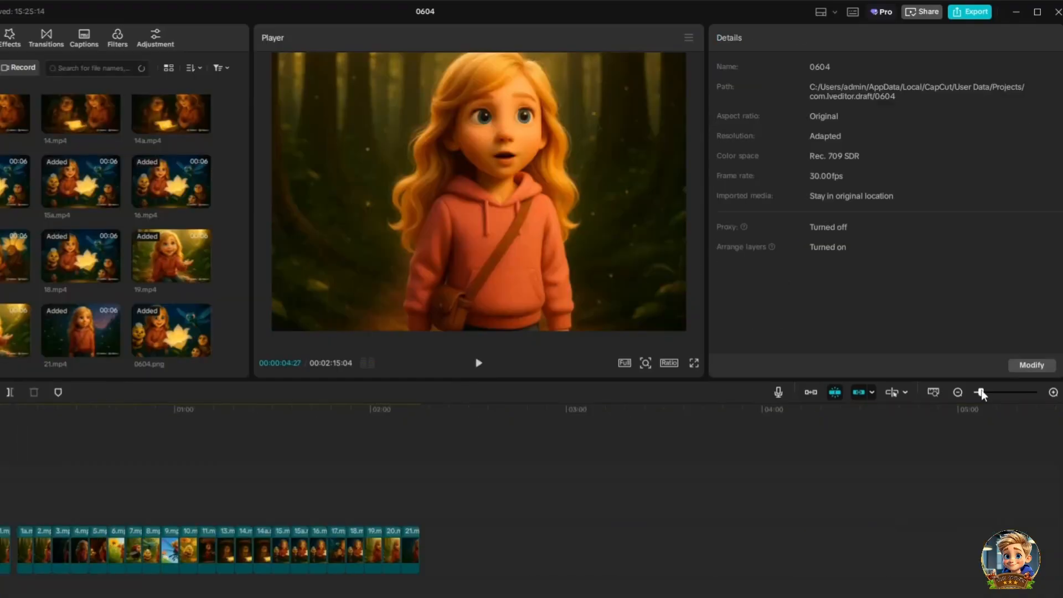
# Shift all clips from 1a.mp4 onward further along the timeline, leaving a wide gap after 1.mp4
pyautogui.moveTo(480, 570); pyautogui.dragTo(79, 549)
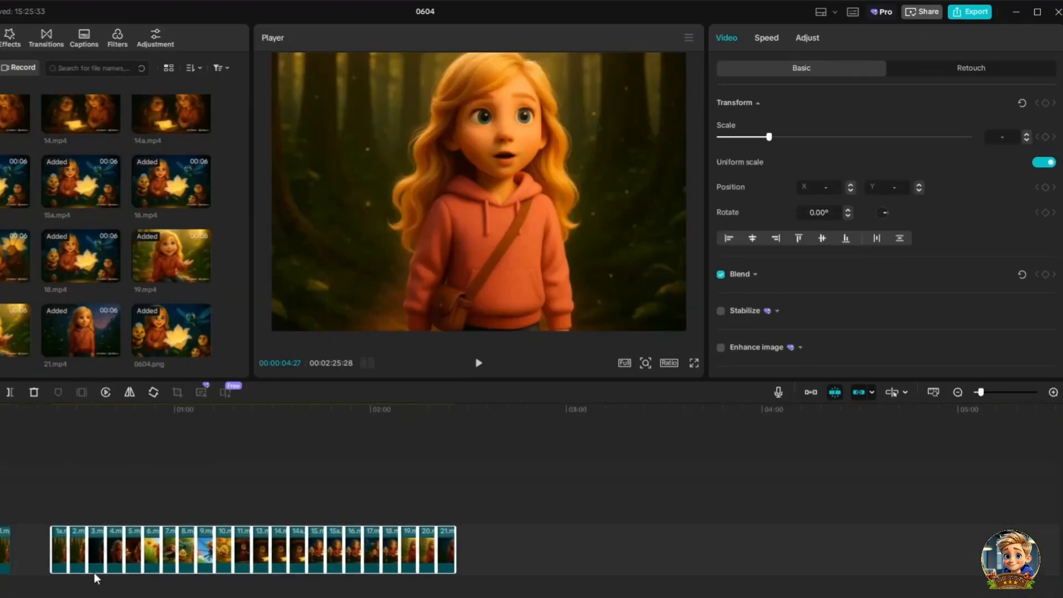
pyautogui.click(94, 573)
pyautogui.click(28, 504)
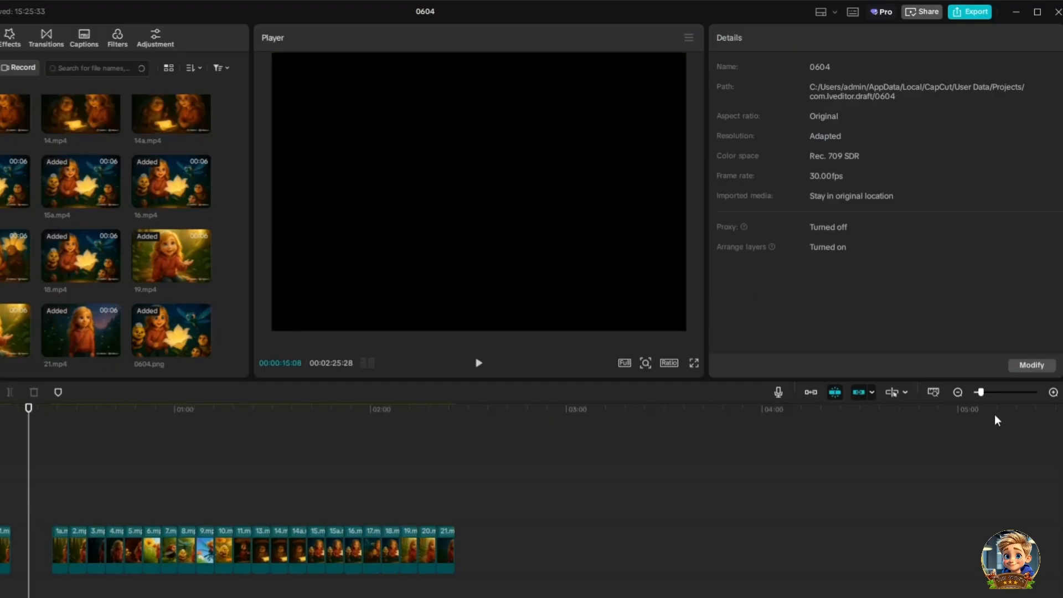
pyautogui.click(992, 392)
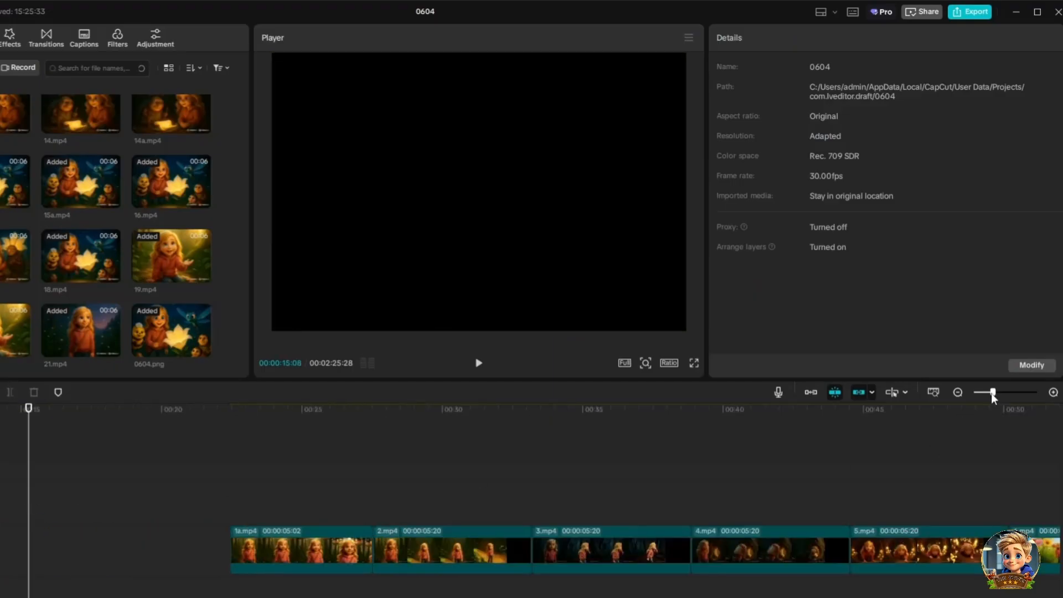
pyautogui.moveTo(266, 597); pyautogui.dragTo(172, 597)
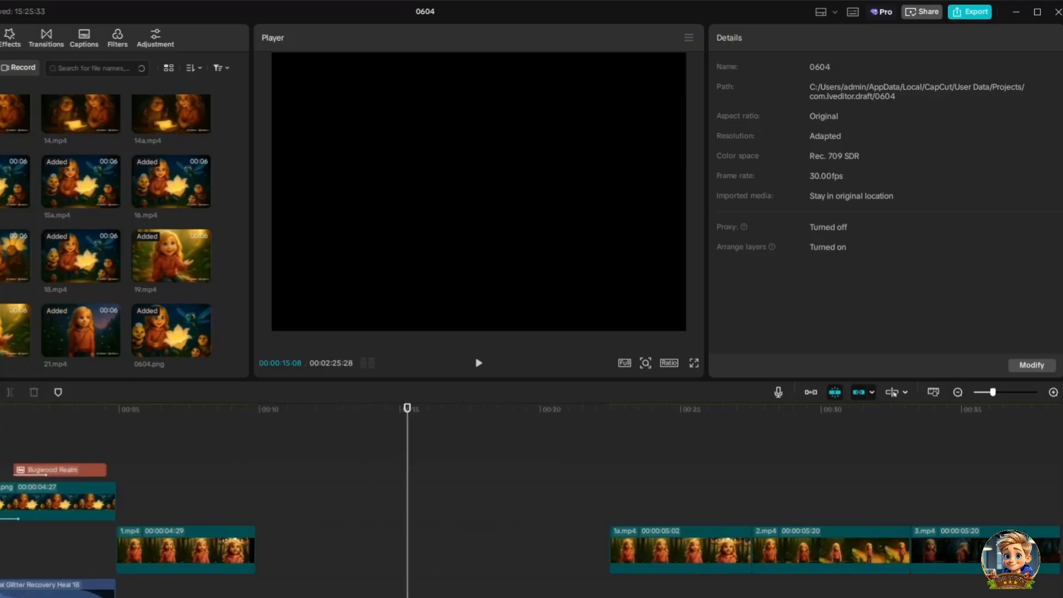
# Add The Palace Gardens music under the story clips, trim its beginning and start it where the opening still ends
pyautogui.click(129, 430)
pyautogui.moveTo(126, 434); pyautogui.dragTo(116, 443)
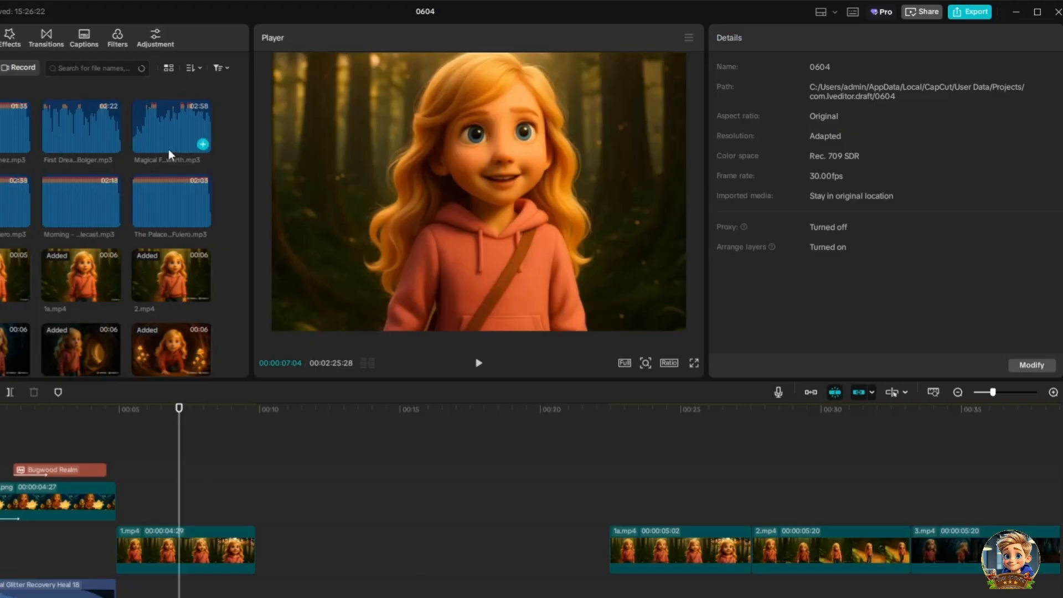
pyautogui.moveTo(162, 226); pyautogui.dragTo(125, 595)
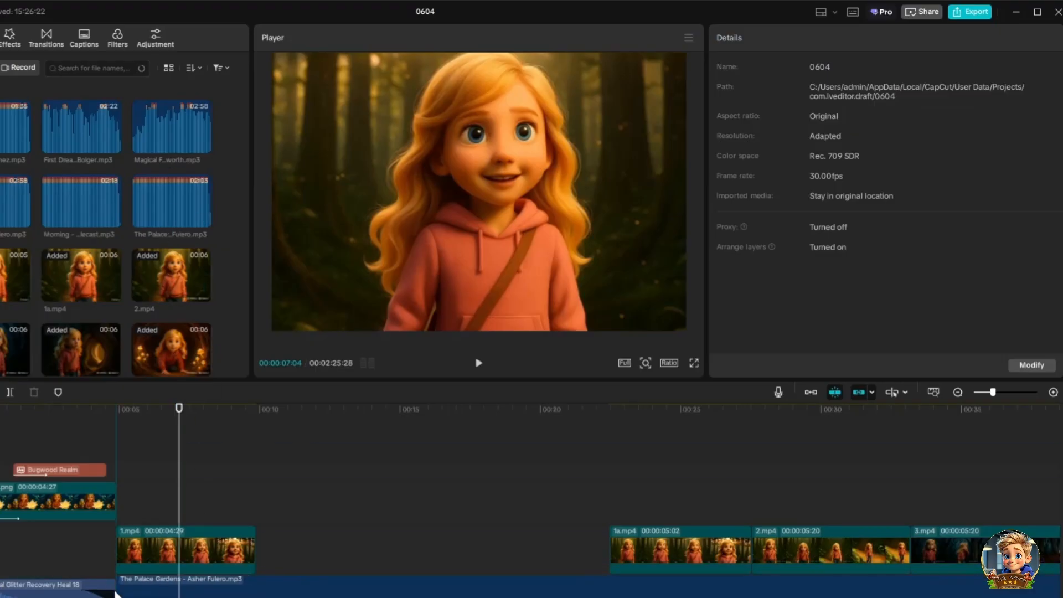
pyautogui.moveTo(178, 442); pyautogui.dragTo(129, 443)
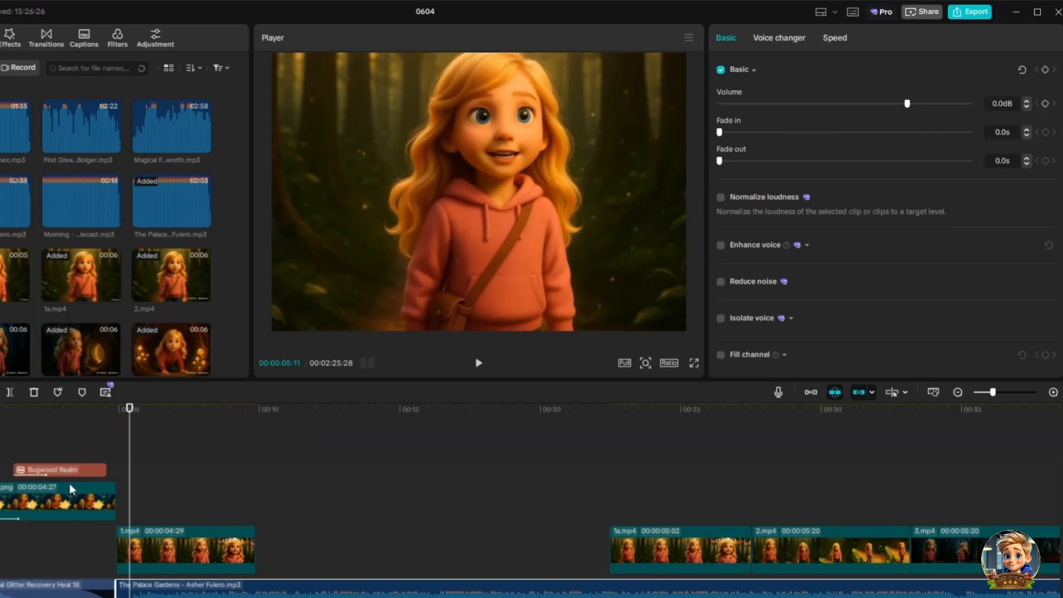
pyautogui.click(0, 394)
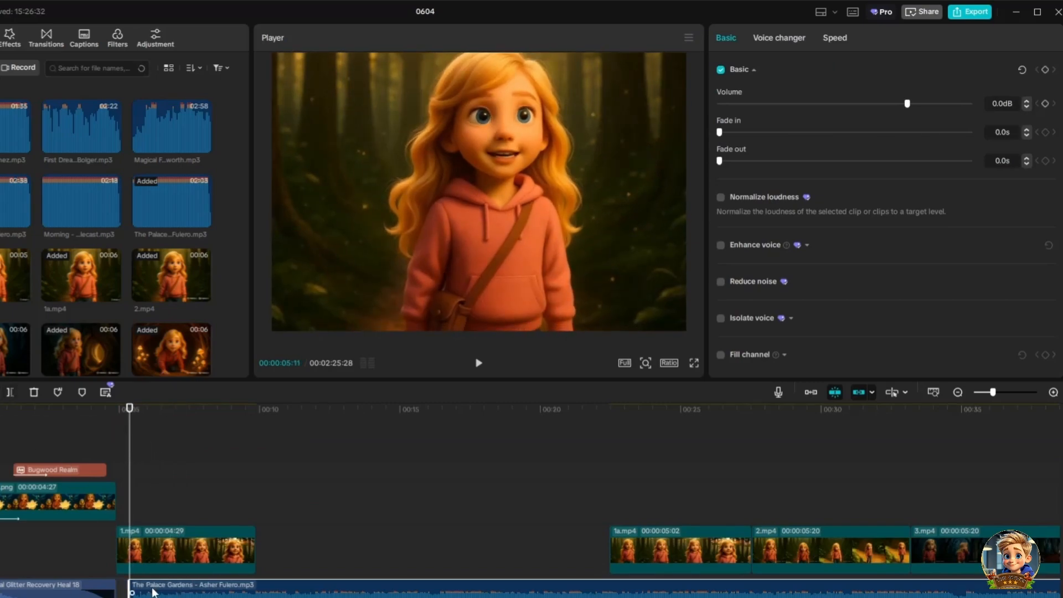
# Reorder the first story clips so 1a.mp4 follows the opening still, with 1.mp4 and 2.mp4 directly after it
pyautogui.moveTo(639, 558); pyautogui.dragTo(287, 555)
pyautogui.moveTo(214, 559); pyautogui.dragTo(473, 554)
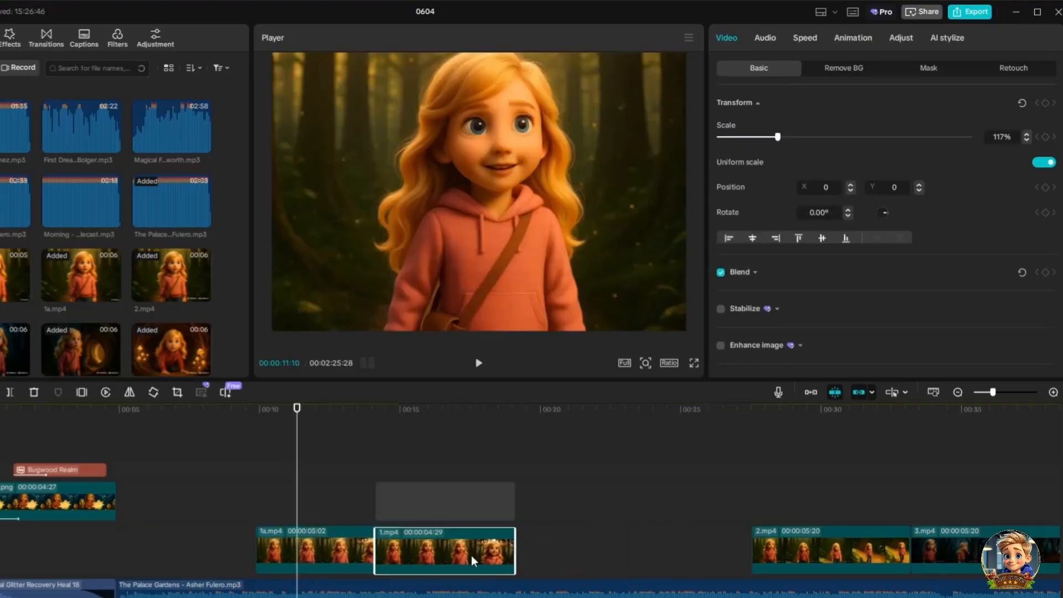
pyautogui.moveTo(334, 561); pyautogui.dragTo(195, 553)
pyautogui.moveTo(429, 550); pyautogui.dragTo(291, 553)
pyautogui.click(359, 488)
pyautogui.moveTo(779, 556); pyautogui.dragTo(432, 559)
# Switch to the story script in Google Docs, copy the narrator's lines from Part 1 and return to CapCut
pyautogui.hotkey('alt', 'Tab')
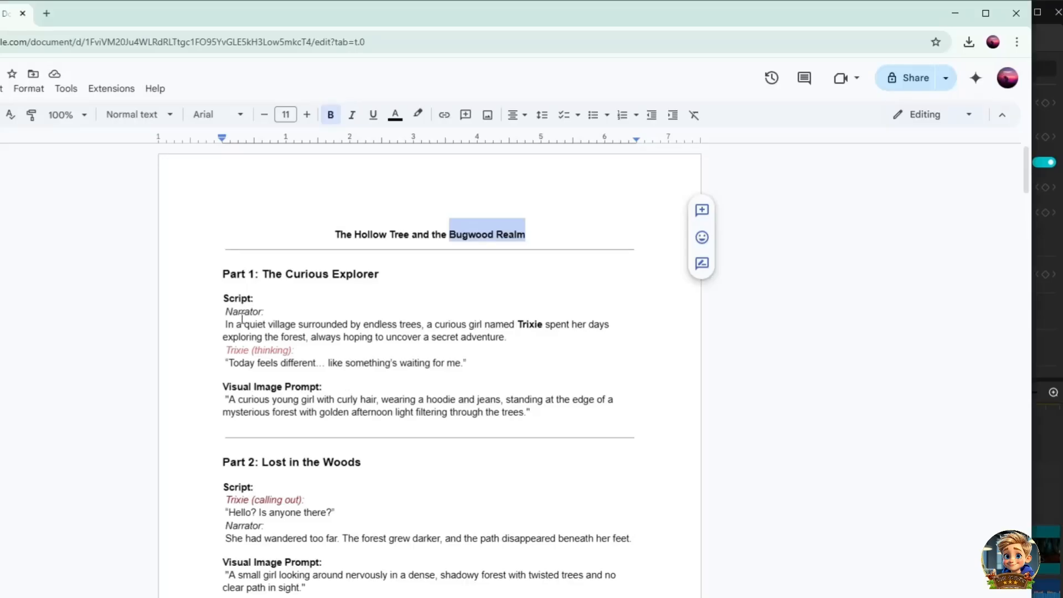
pyautogui.moveTo(223, 324); pyautogui.dragTo(540, 337)
pyautogui.hotkey('ctrl', 'c')
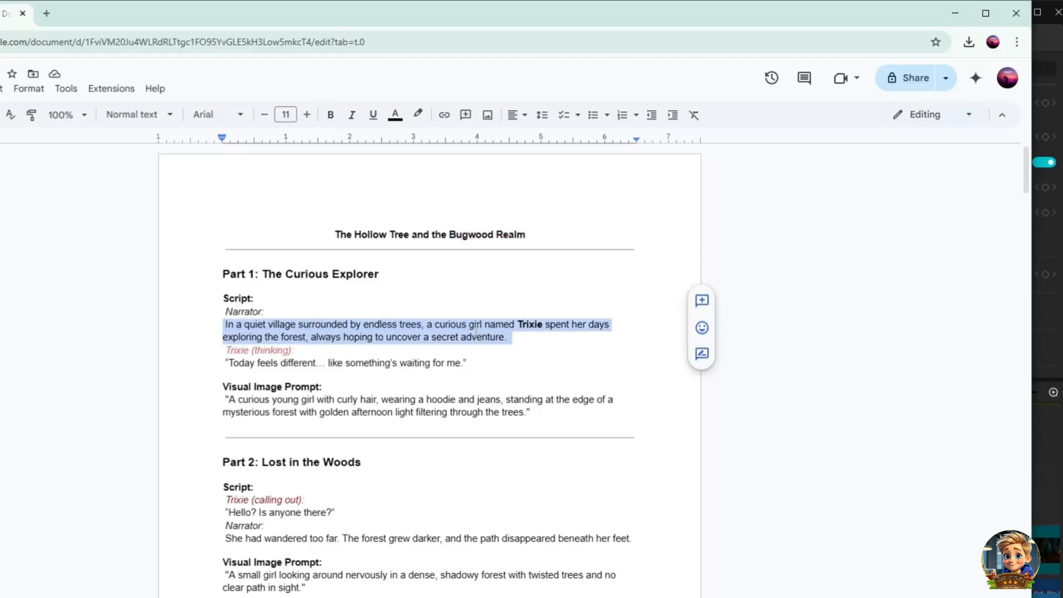
pyautogui.hotkey('alt', 'Tab')
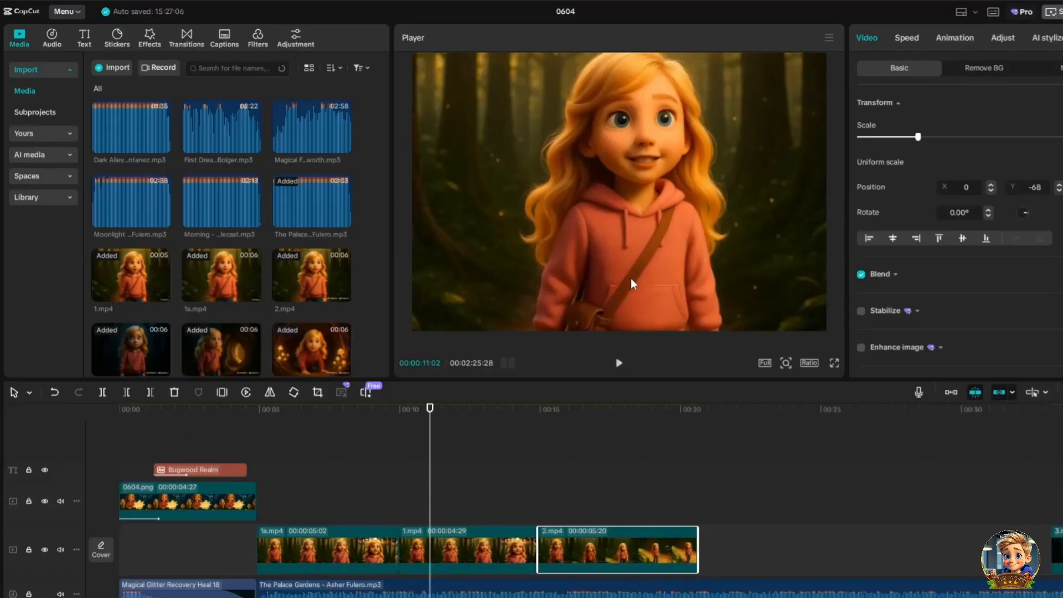
# Add a default text clip above 1a.mp4 and replace its wording with the copied "In a quiet village…" narration
pyautogui.click(84, 38)
pyautogui.moveTo(138, 105); pyautogui.dragTo(260, 518)
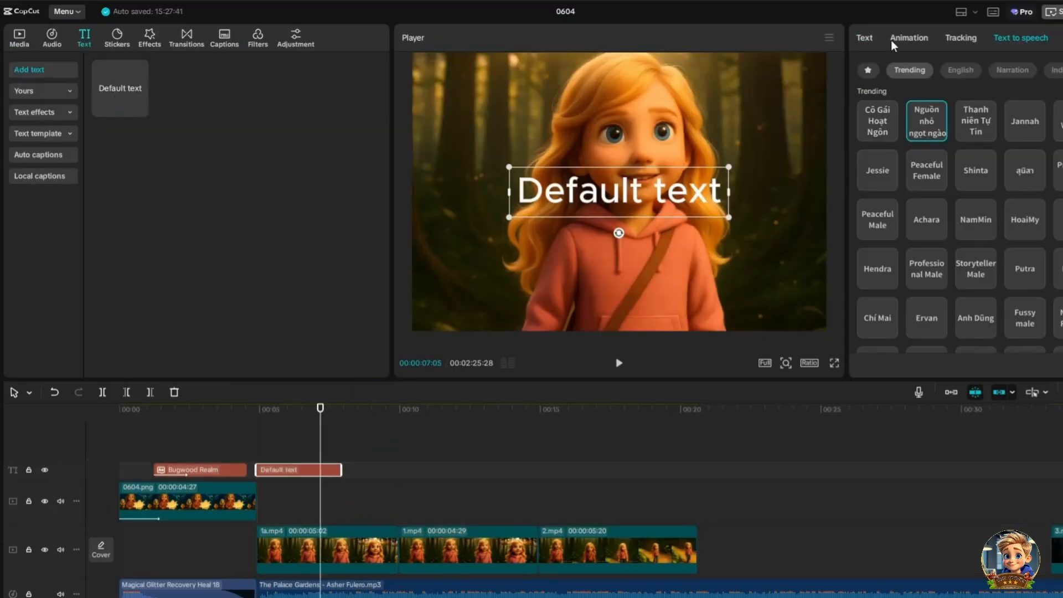
pyautogui.click(866, 39)
pyautogui.click(912, 68)
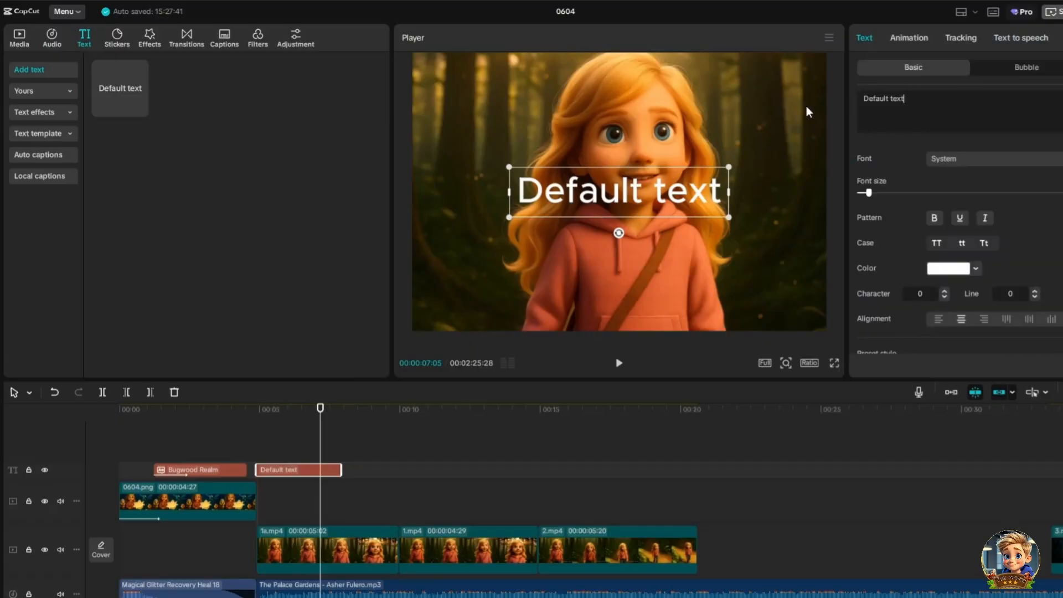
pyautogui.hotkey('ctrl', 'a')
pyautogui.press('BackSpace')
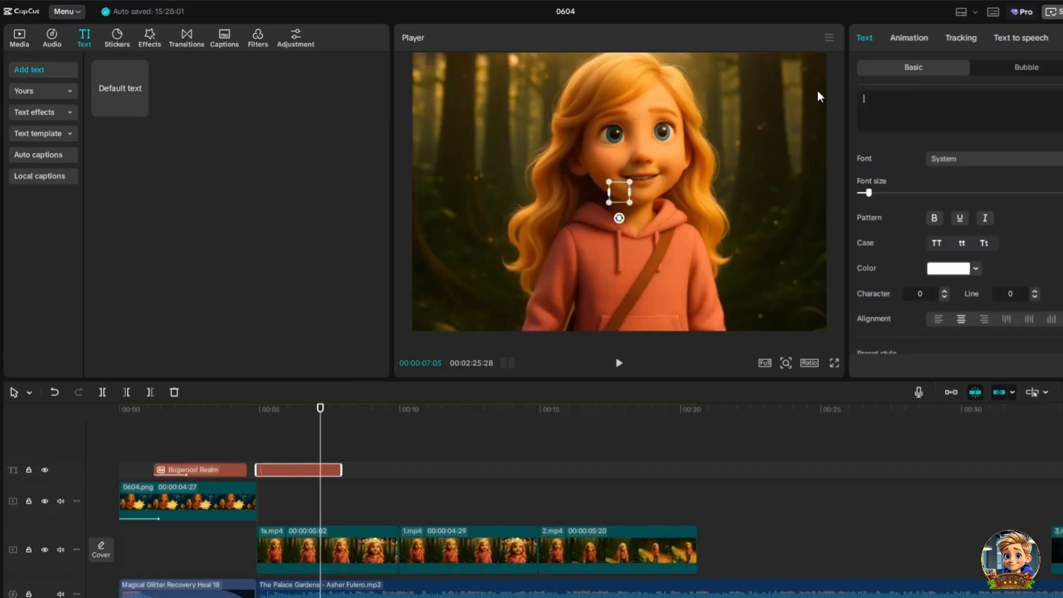
pyautogui.hotkey('ctrl', 'v')
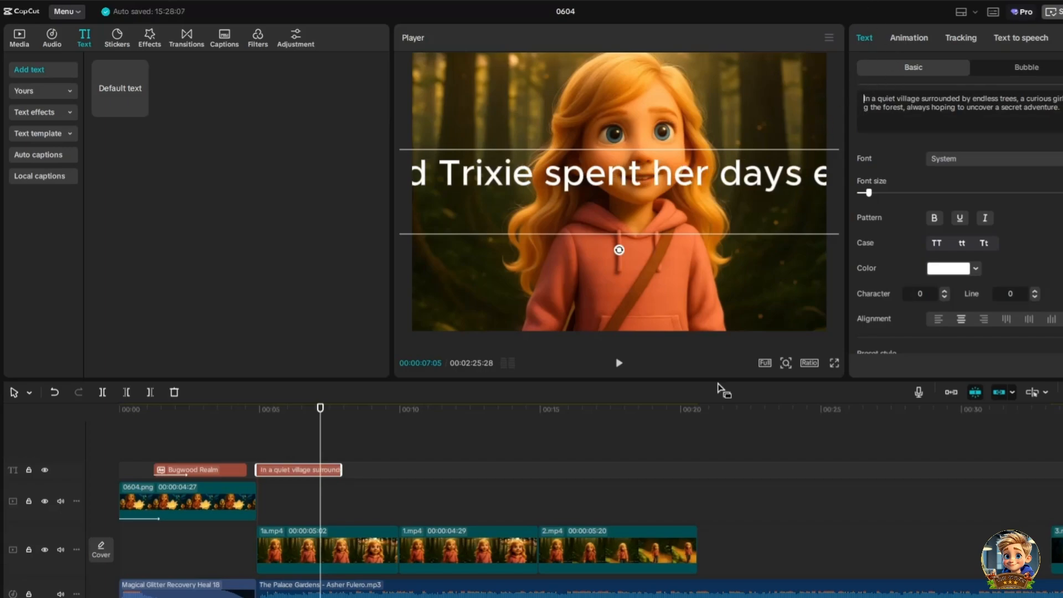
# Generate speech for the Part 1 narration text with the Storyteller Female voice
pyautogui.click(1031, 38)
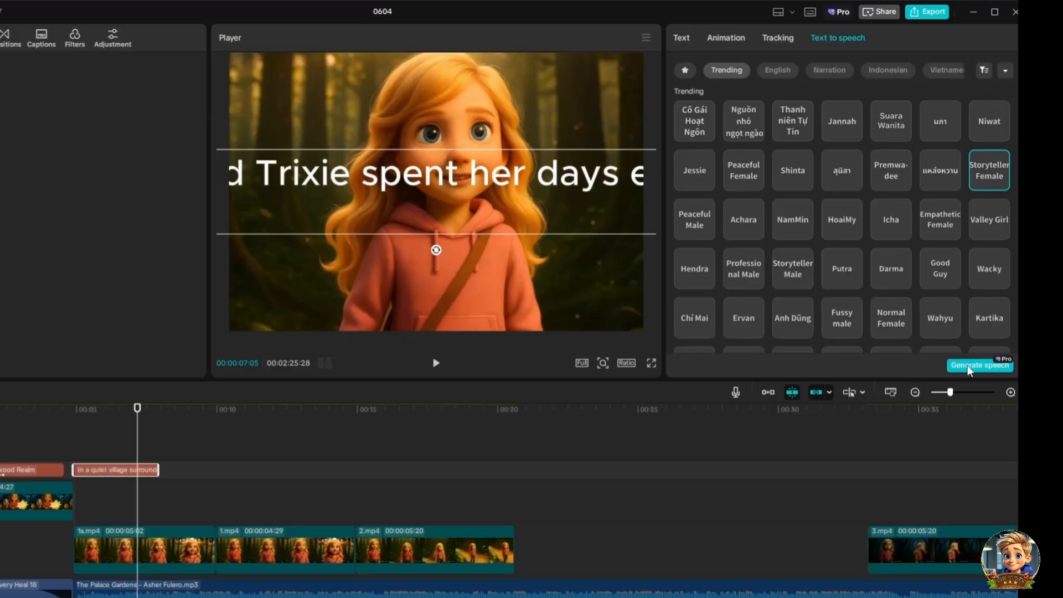
pyautogui.click(968, 366)
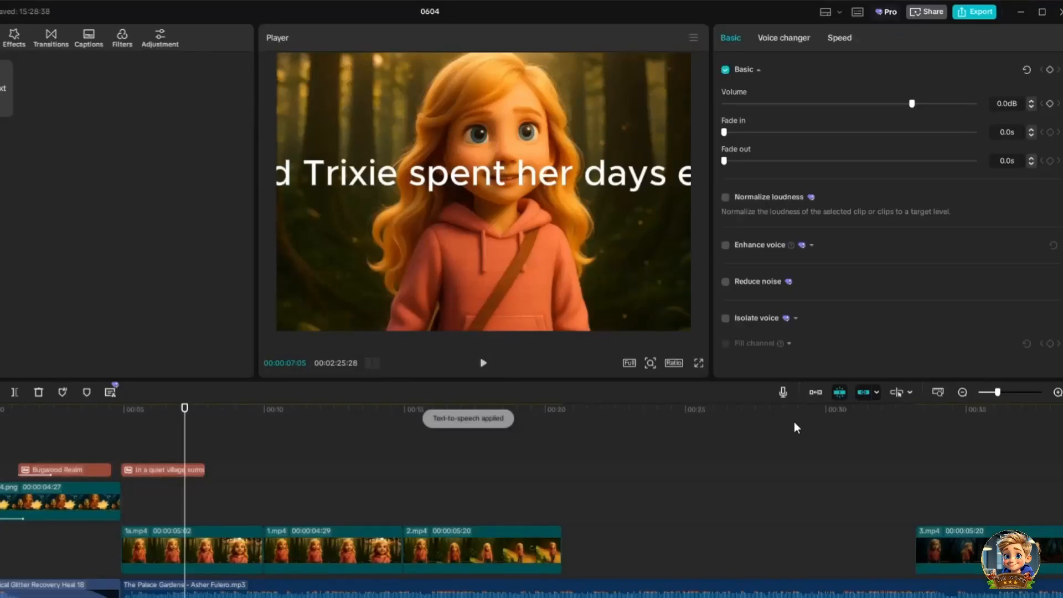
# Apply the Doll voice character to the narration audio and play it back over the clips
pyautogui.click(786, 41)
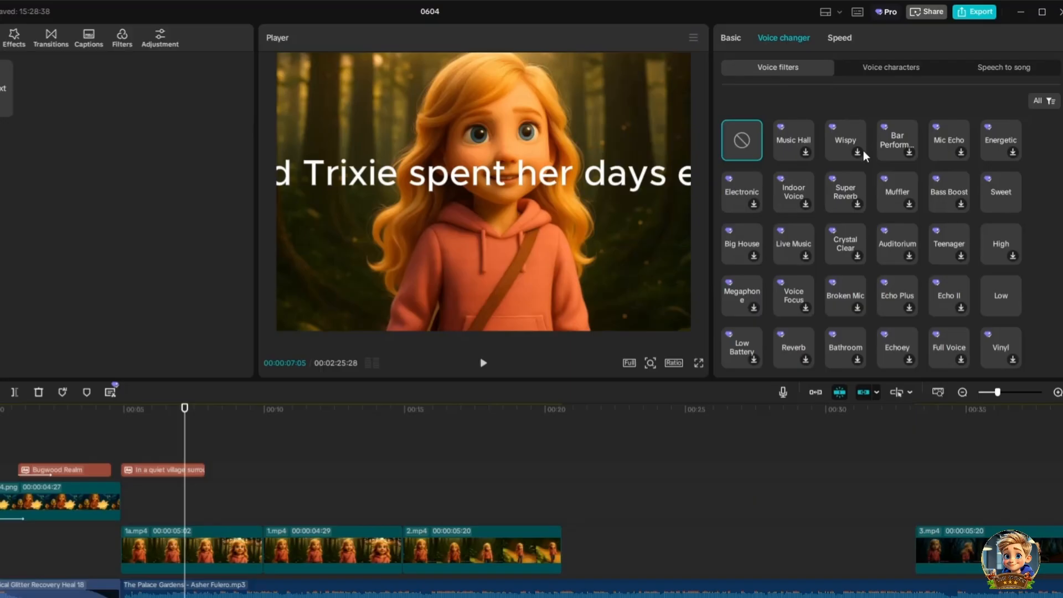
pyautogui.scroll(-2, 874, 258)
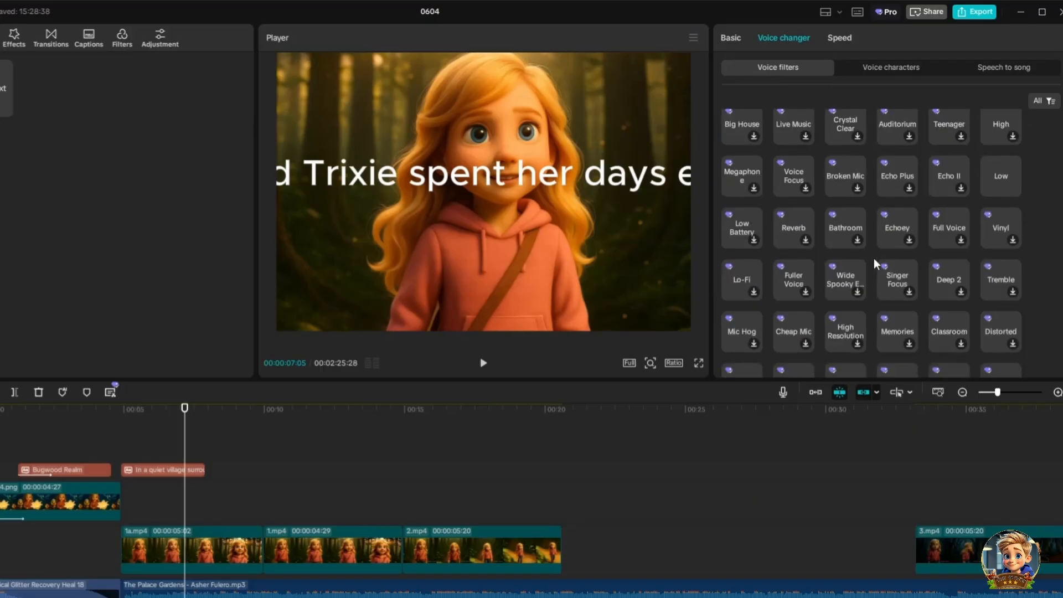
pyautogui.click(887, 73)
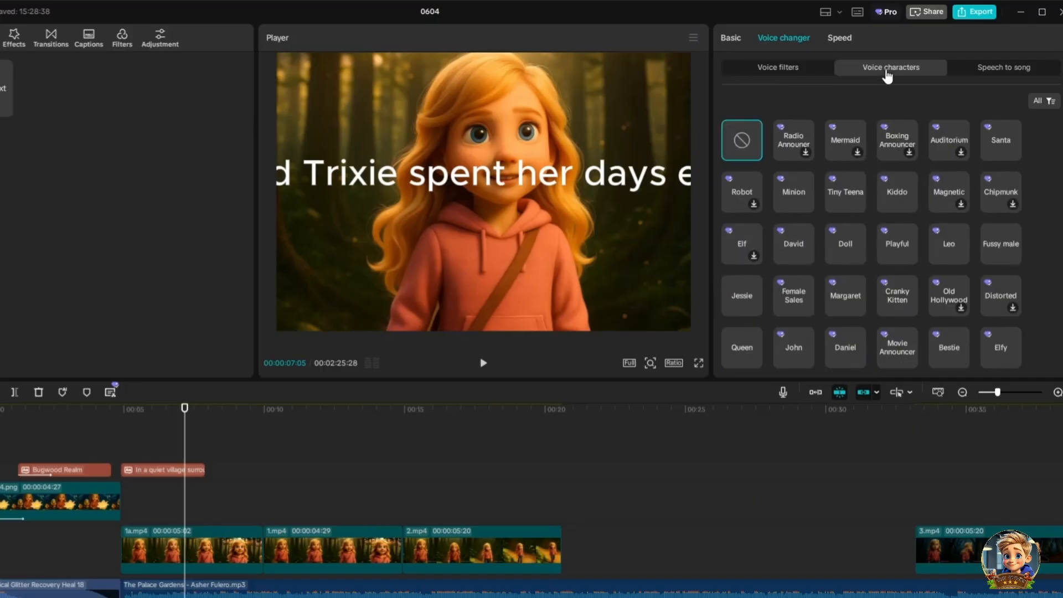
pyautogui.click(843, 250)
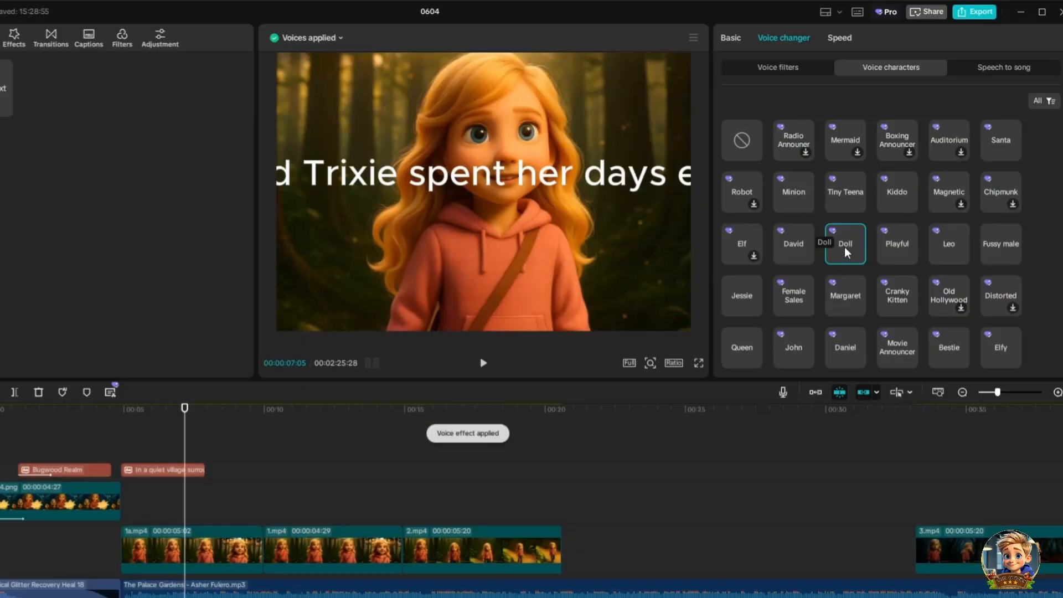
pyautogui.click(484, 364)
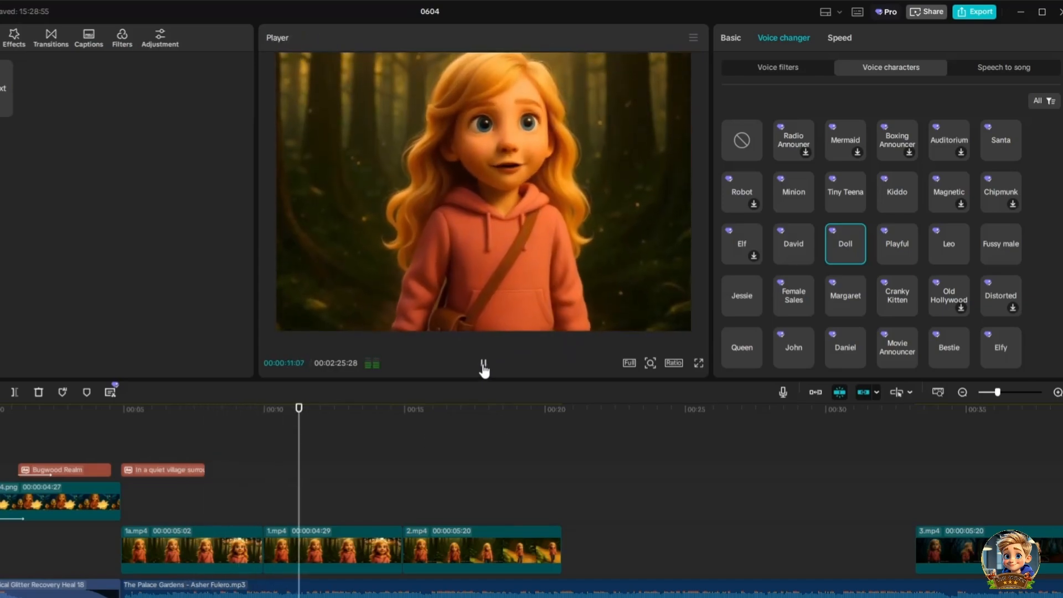
pyautogui.click(484, 364)
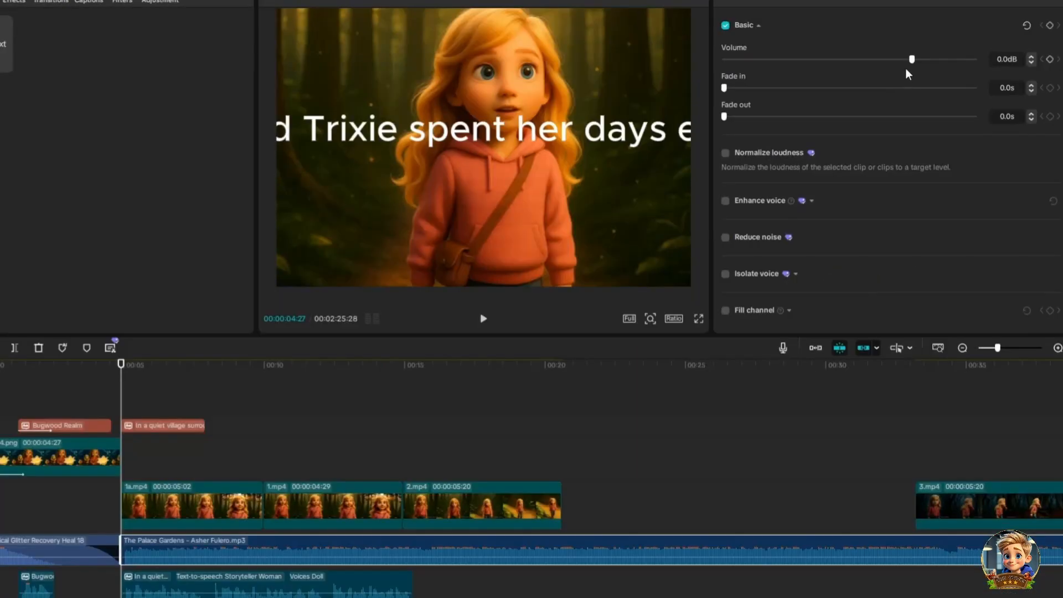
# Lower The Palace Gardens background music to -9.1 dB and play it back under the narration
pyautogui.moveTo(905, 69); pyautogui.dragTo(881, 69)
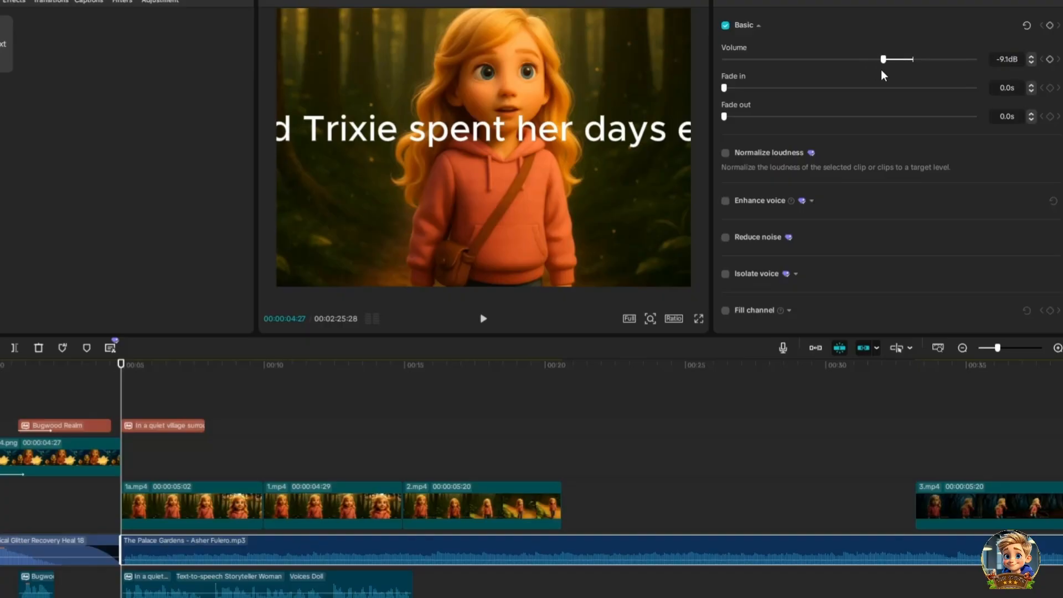
pyautogui.click(481, 320)
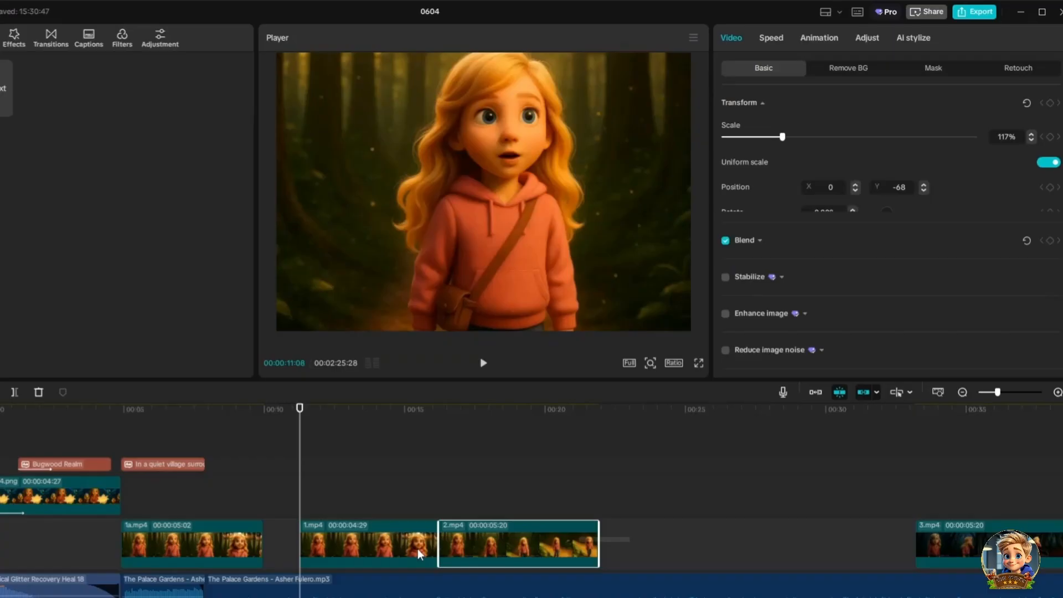
# Slow the second 1a.mp4 clip to 0.6x so it spans the narration, and place 1.mp4 directly after it
pyautogui.moveTo(421, 535); pyautogui.dragTo(583, 544)
pyautogui.click(686, 537)
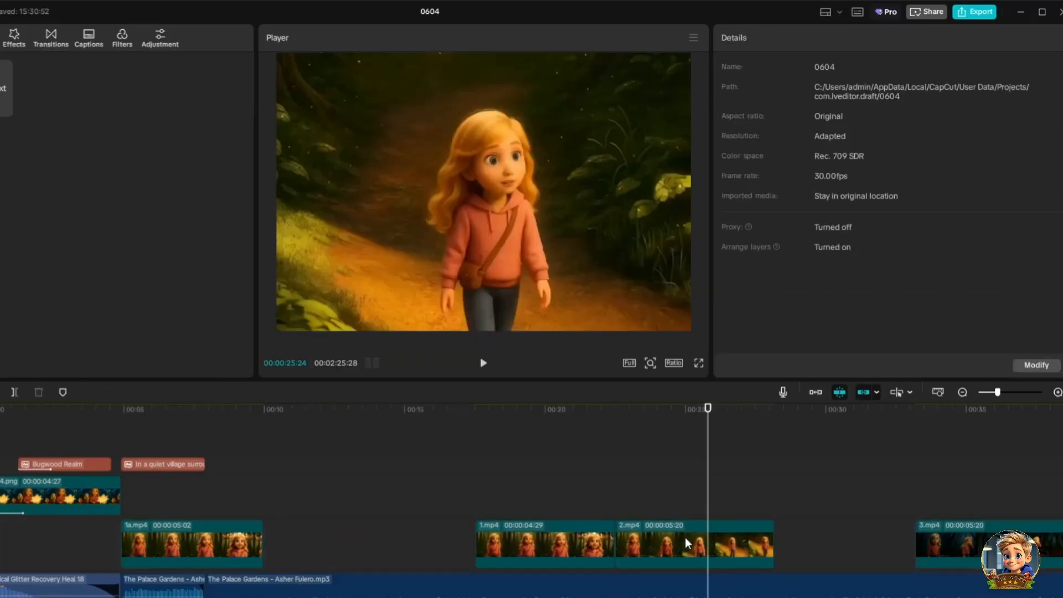
pyautogui.click(241, 526)
pyautogui.click(771, 38)
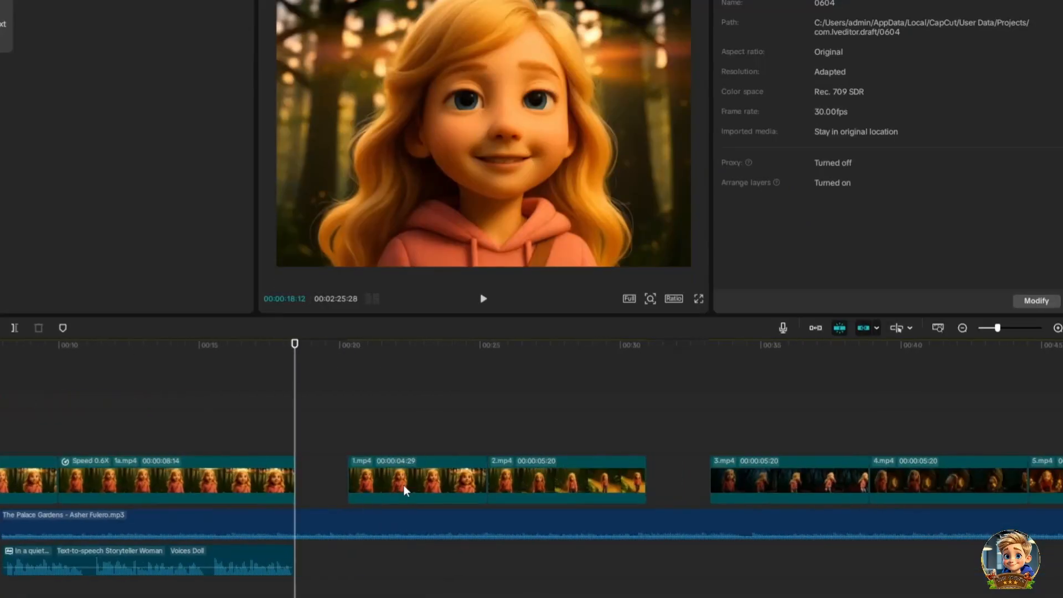
pyautogui.moveTo(403, 485); pyautogui.dragTo(366, 483)
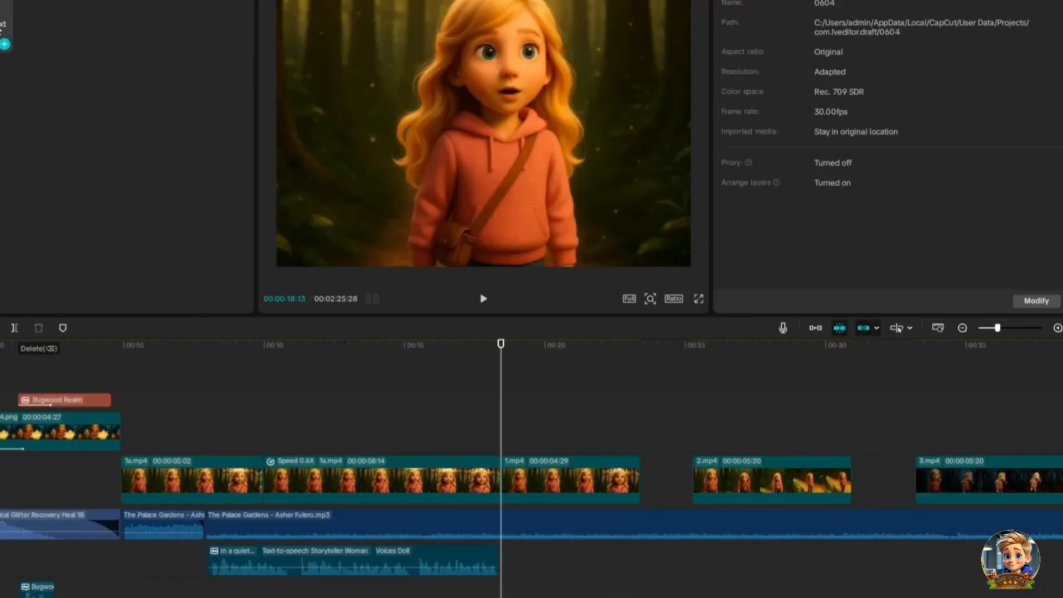
# Add a default text clip above 1.mp4 and replace its wording with Trixie's "Today feels different…" line copied from the Google Docs script
pyautogui.moveTo(58, 79); pyautogui.dragTo(501, 448)
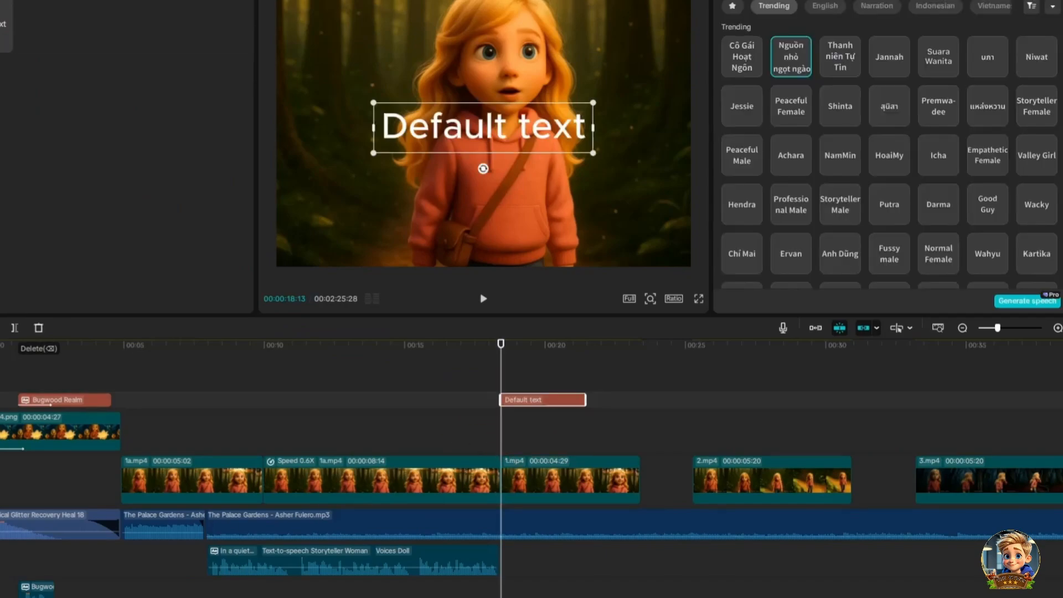
pyautogui.moveTo(230, 363); pyautogui.dragTo(487, 364)
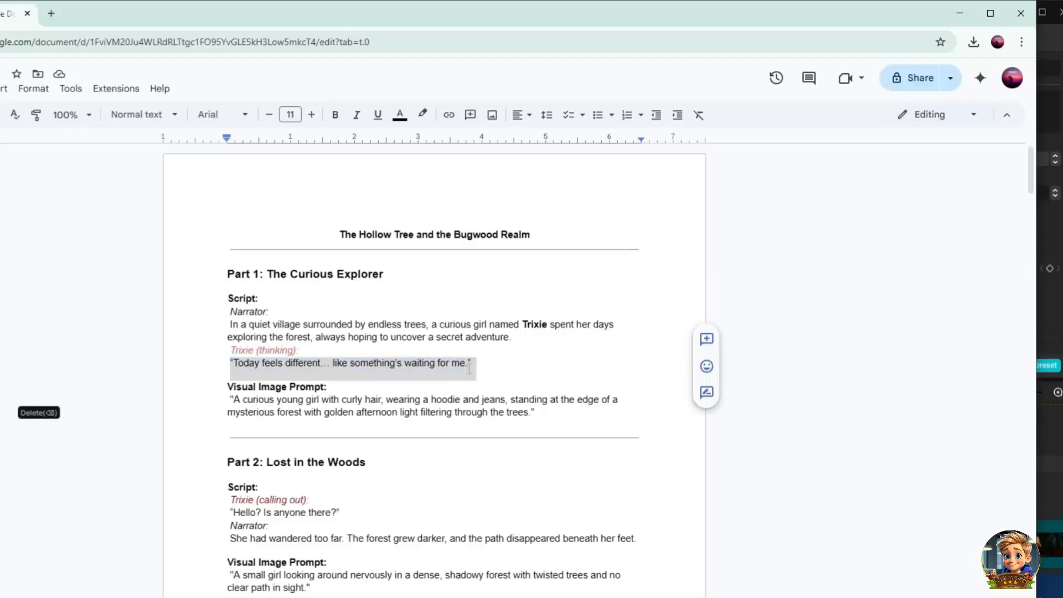
pyautogui.rightClick(469, 368)
pyautogui.click(507, 372)
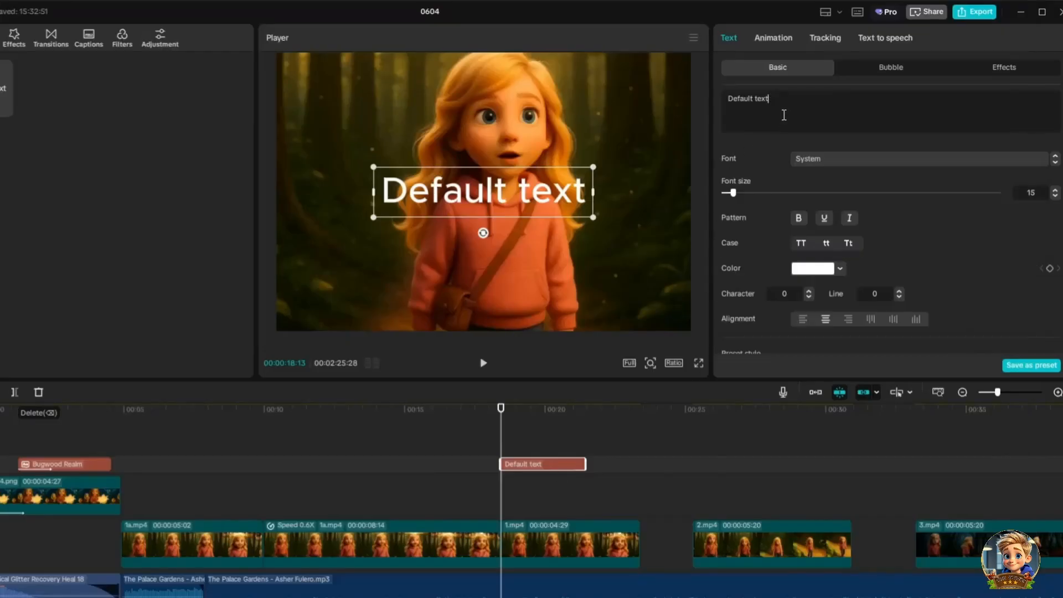
pyautogui.moveTo(784, 113); pyautogui.dragTo(723, 93)
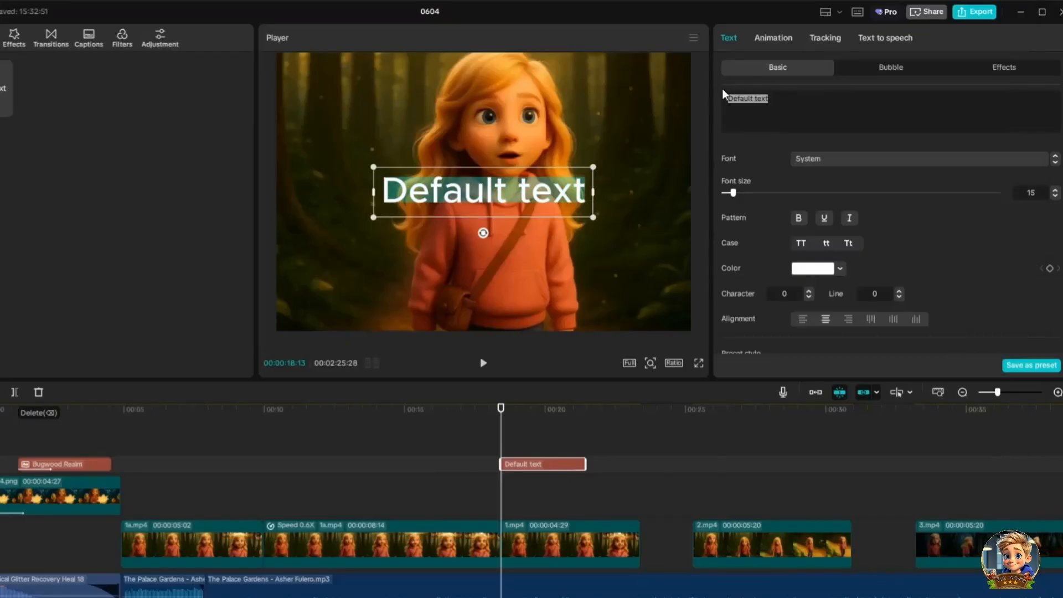
pyautogui.hotkey('ctrl', 'v')
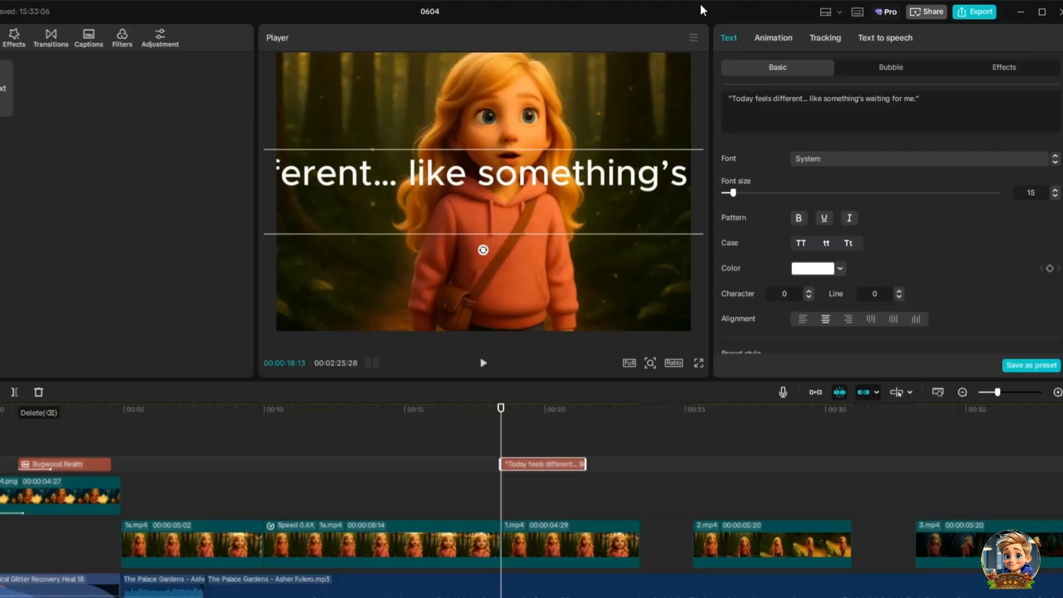
# Generate speech for Trixie's "Today feels different…" text with the Adorable Girl voice and play it back
pyautogui.click(885, 36)
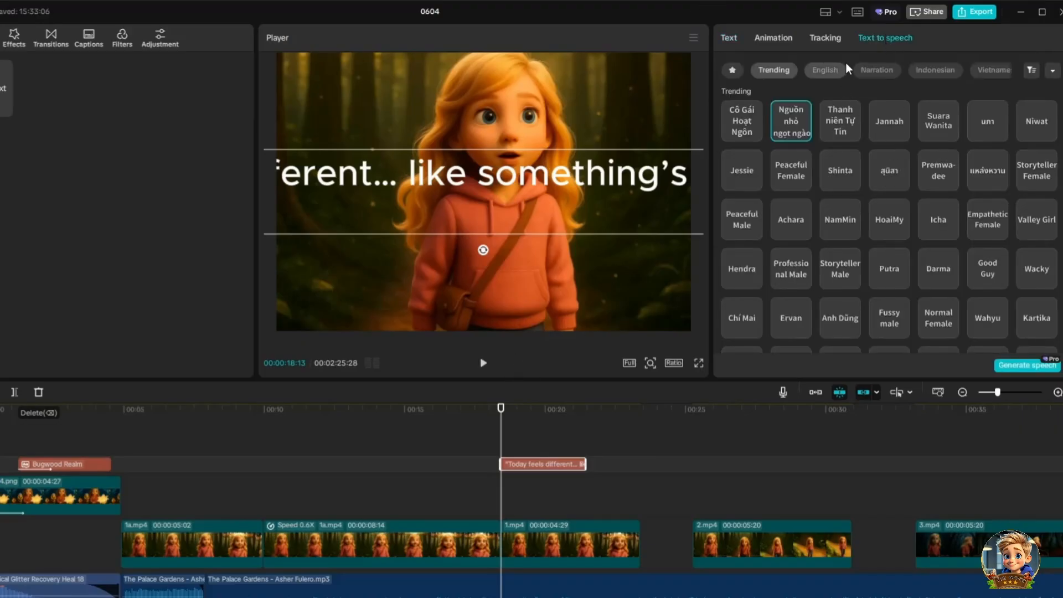
pyautogui.scroll(-4, 853, 177)
pyautogui.click(842, 235)
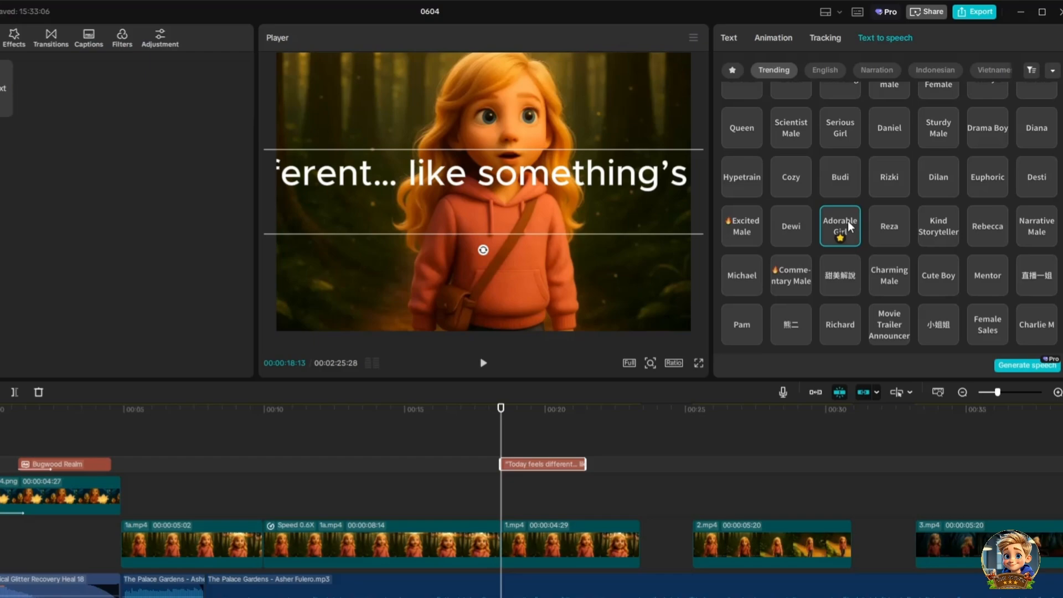
pyautogui.click(1026, 366)
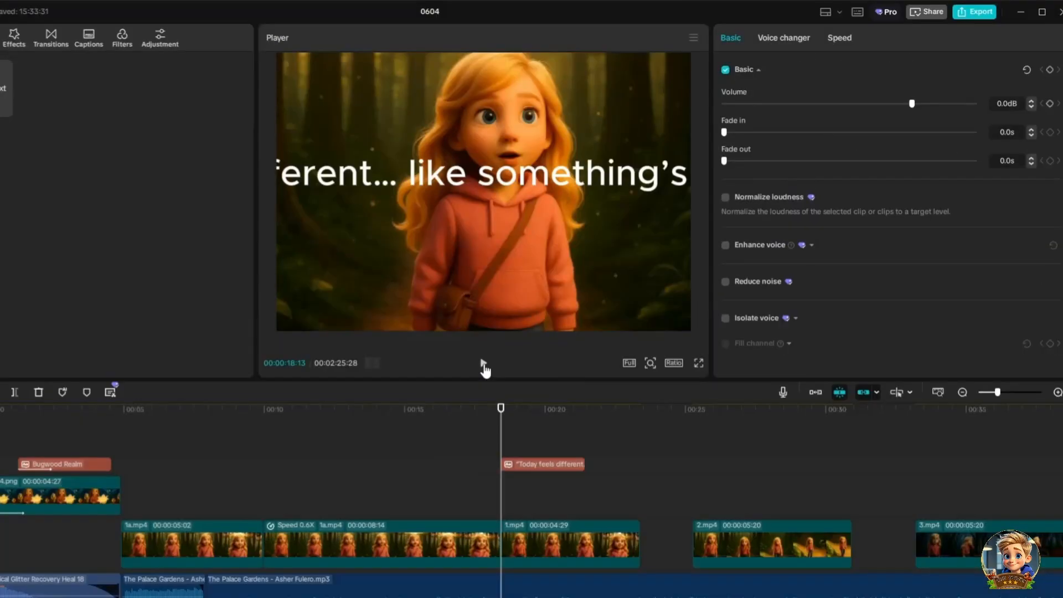
pyautogui.click(484, 363)
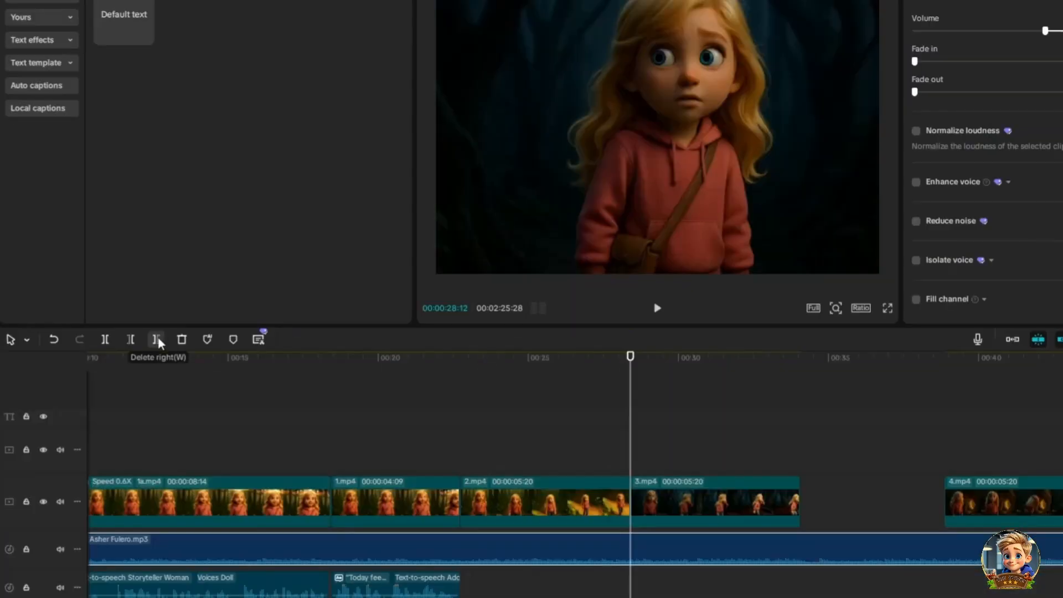
# Cut The Palace Gardens music off where 3.mp4 starts, and add the Dark Alley track from that point and play it back
pyautogui.click(154, 339)
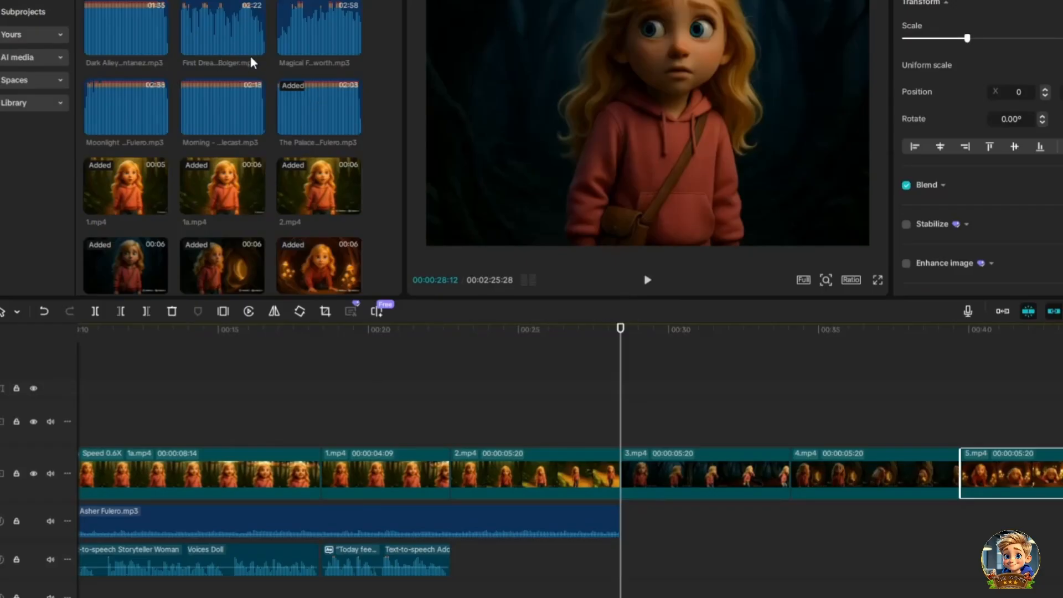
pyautogui.moveTo(188, 84)
pyautogui.moveTo(123, 44); pyautogui.dragTo(622, 519)
pyautogui.moveTo(631, 549); pyautogui.dragTo(631, 559)
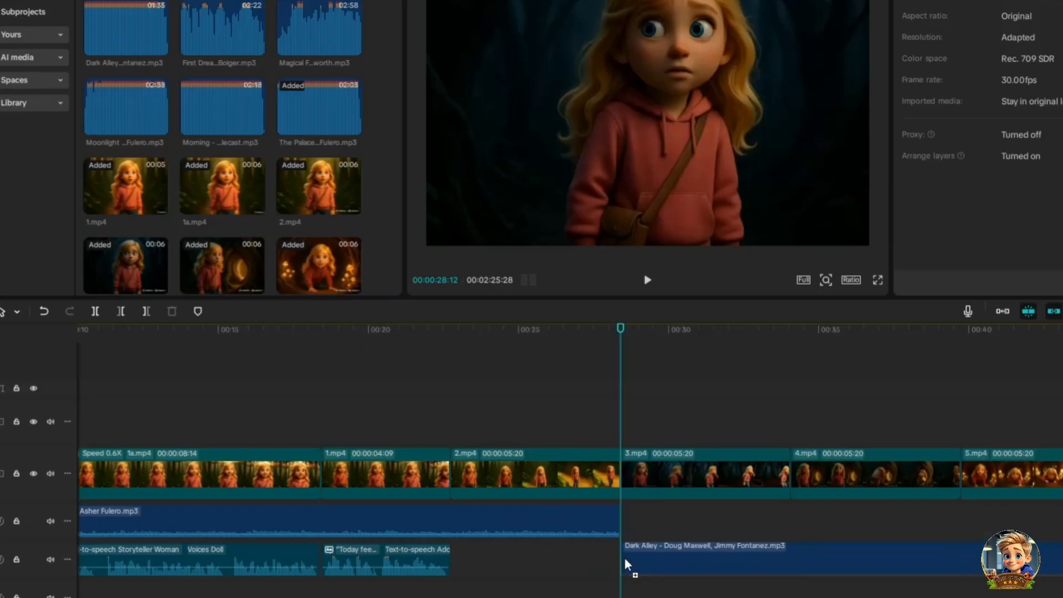
pyautogui.moveTo(624, 410); pyautogui.dragTo(638, 408)
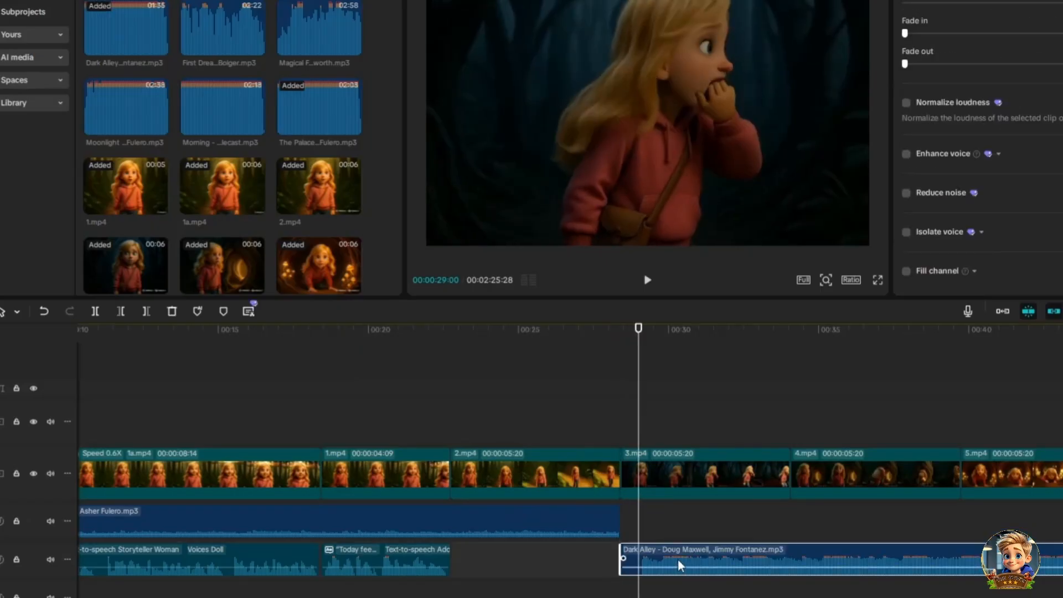
pyautogui.moveTo(666, 548)
pyautogui.mouseDown()
pyautogui.moveTo(683, 547)
pyautogui.moveTo(661, 544)
pyautogui.mouseUp()
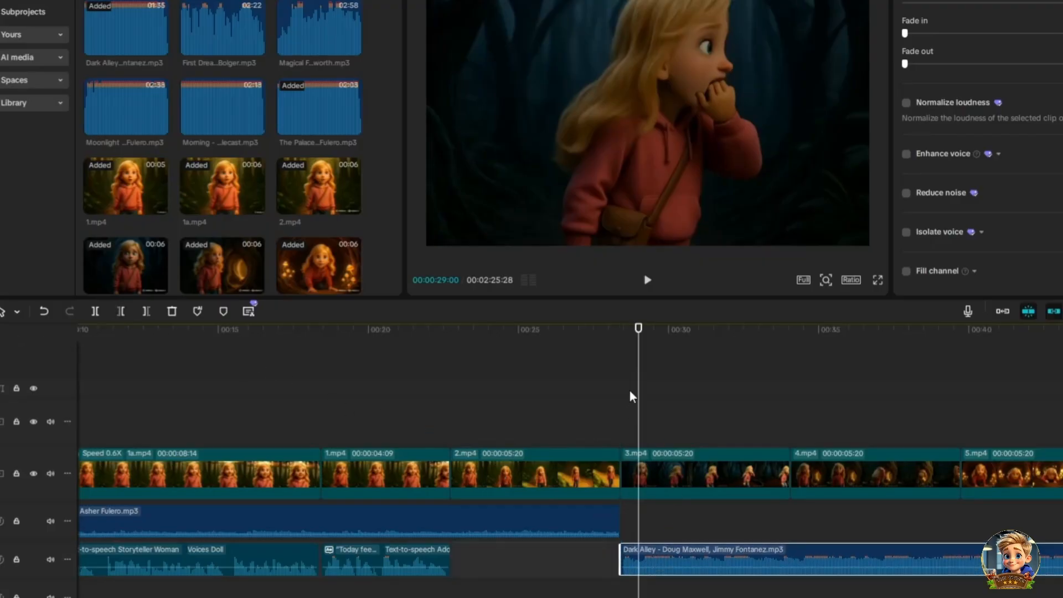
pyautogui.click(624, 380)
pyautogui.click(648, 283)
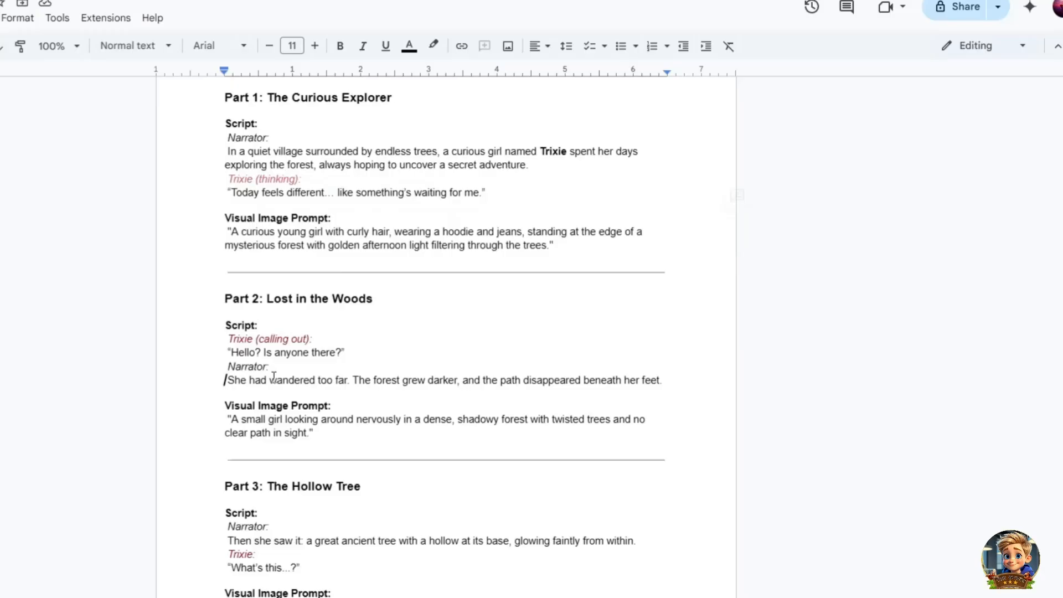
# Switch to the story script in Google Docs and copy the narrator's line from Part 2: Lost in the Woods
pyautogui.moveTo(226, 380); pyautogui.dragTo(666, 379)
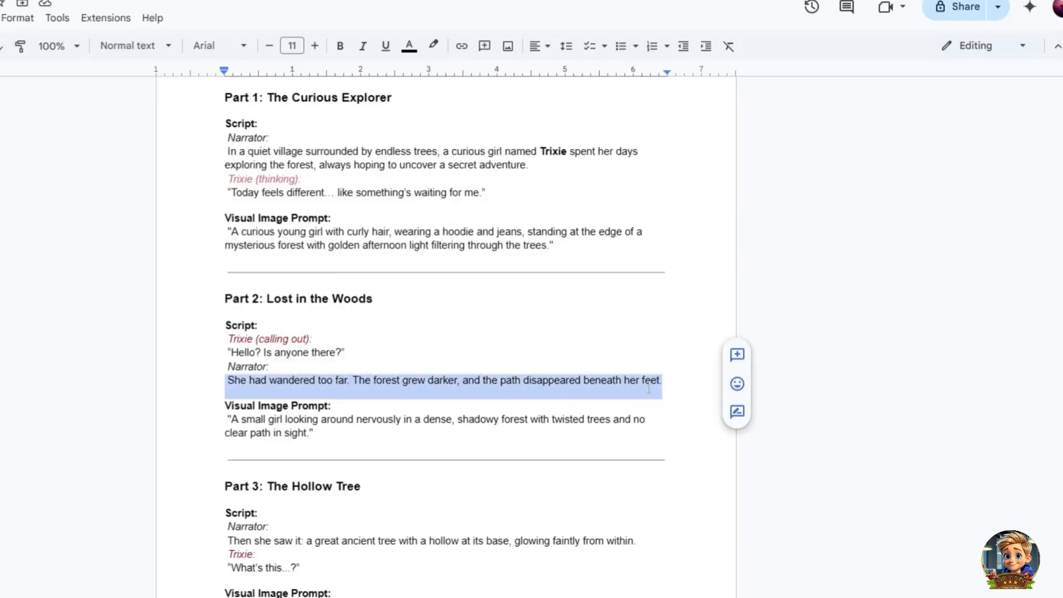
pyautogui.rightClick(649, 389)
pyautogui.click(673, 48)
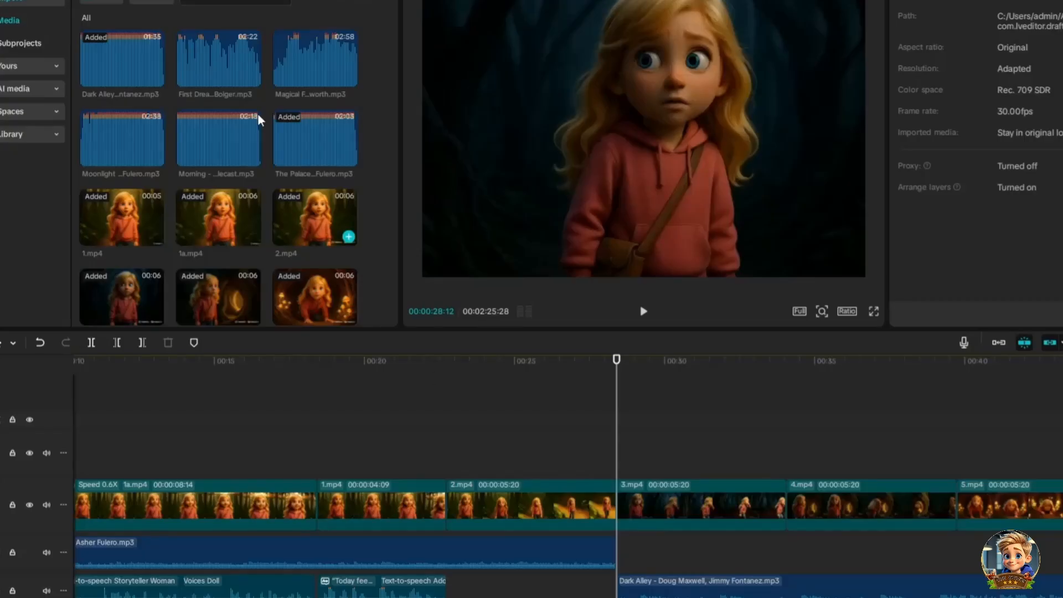
# In CapCut, add a default text clip above 3.mp4 and replace its wording with the copied "She had wandered too far…" narration
pyautogui.moveTo(131, 38); pyautogui.dragTo(594, 483)
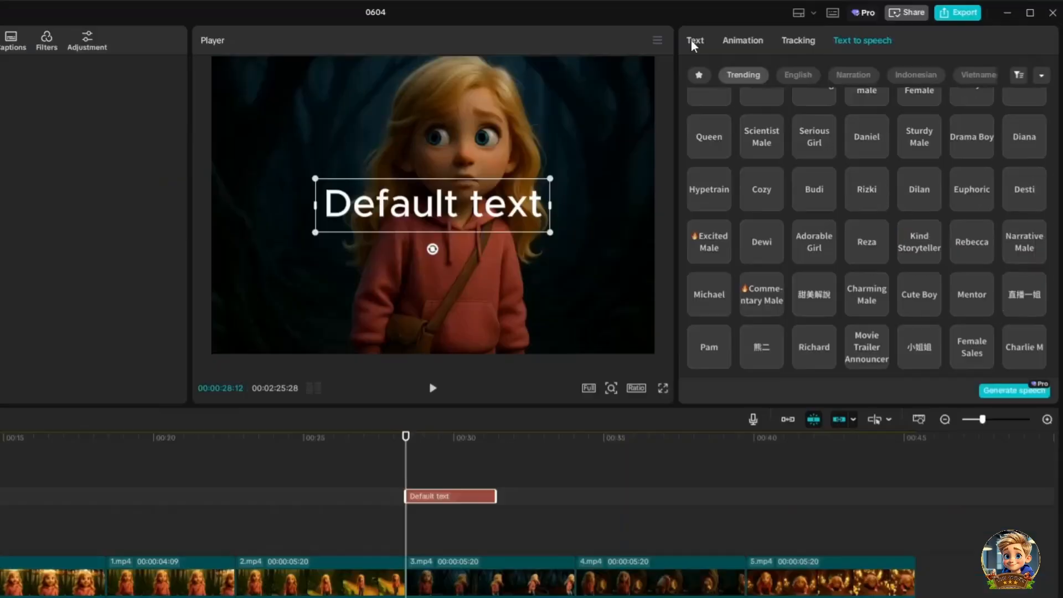
pyautogui.click(692, 41)
pyautogui.click(695, 102)
pyautogui.hotkey('ctrl', 'a')
pyautogui.hotkey('ctrl', 'v')
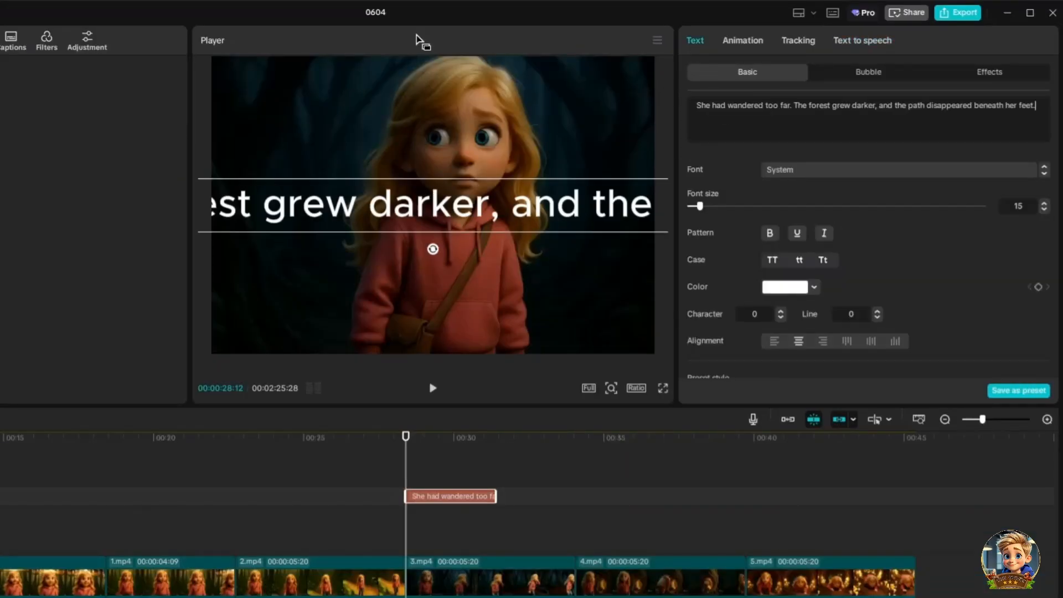
# Generate speech for the Part 2 narration text with the favorite Storyteller Female voice
pyautogui.click(852, 41)
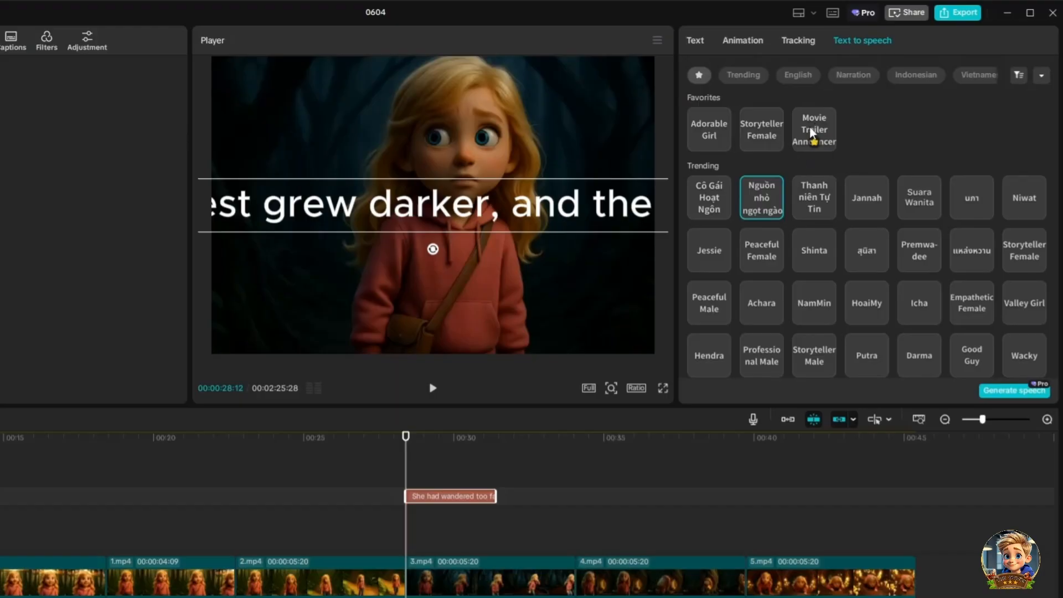
pyautogui.click(761, 129)
pyautogui.click(1013, 391)
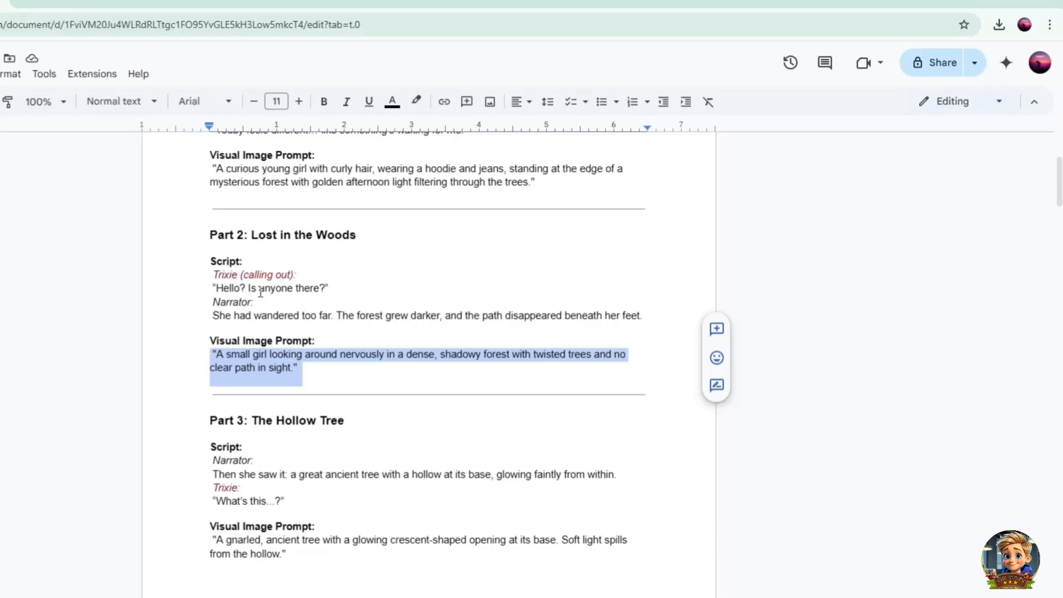
# Switch to the Google Docs script and copy Trixie's "Hello? Is anyone there?" line from Part 2
pyautogui.tripleClick(260, 289)
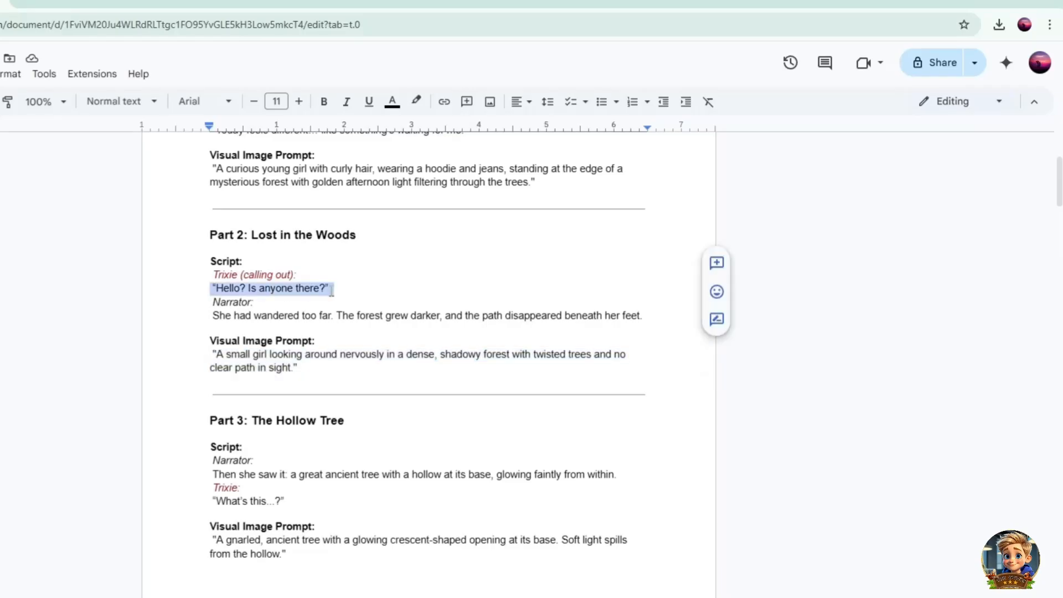
pyautogui.rightClick(332, 291)
pyautogui.click(374, 331)
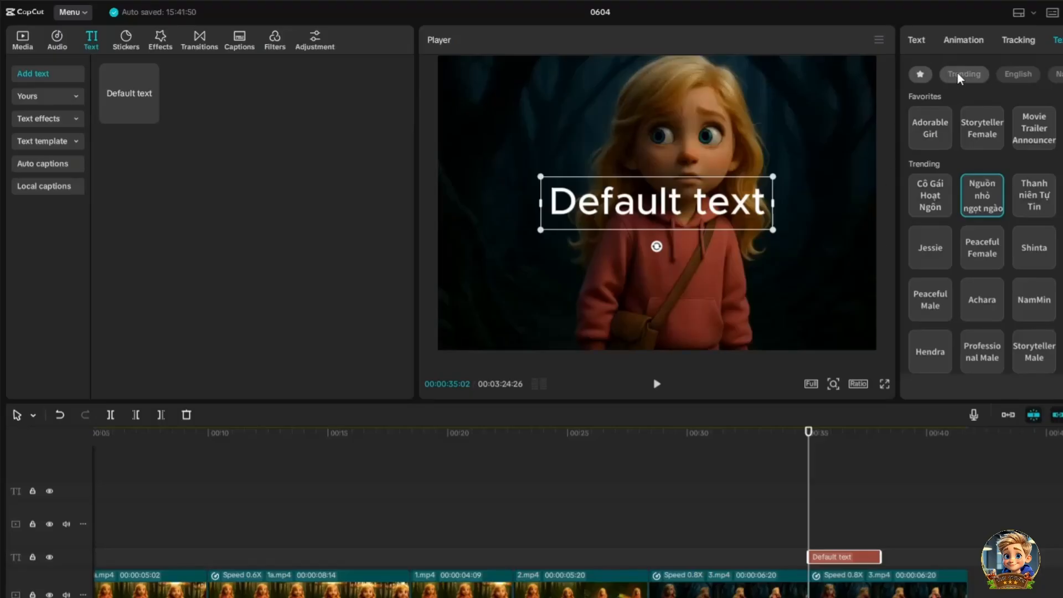
# In CapCut, replace the default text above the second 3.mp4 clip with "Hello? Is anyone there?" and remove the trailing line break
pyautogui.click(916, 39)
pyautogui.moveTo(976, 105); pyautogui.dragTo(869, 99)
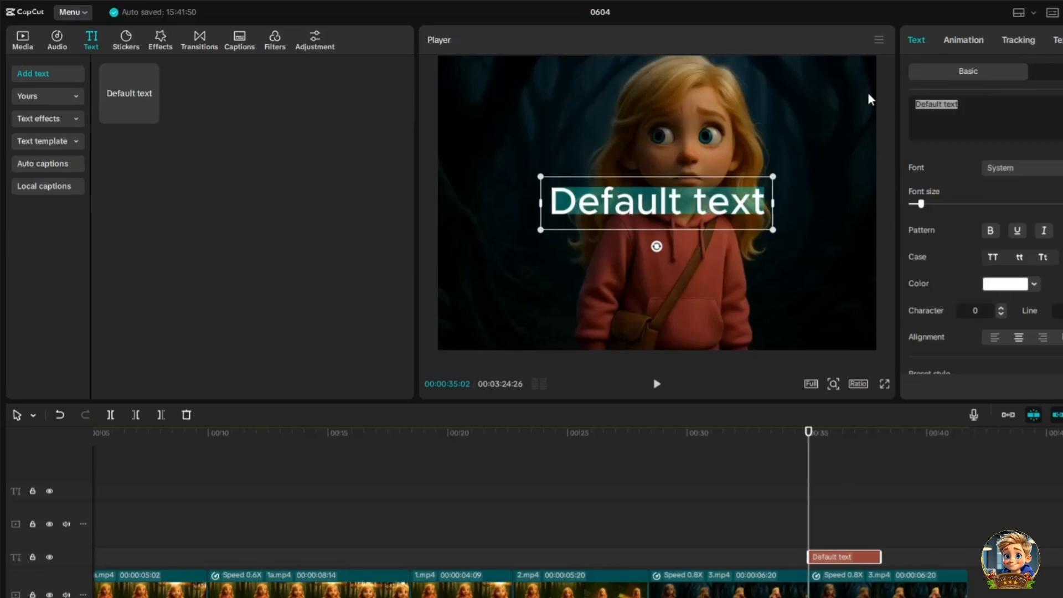
pyautogui.hotkey('ctrl', 'v')
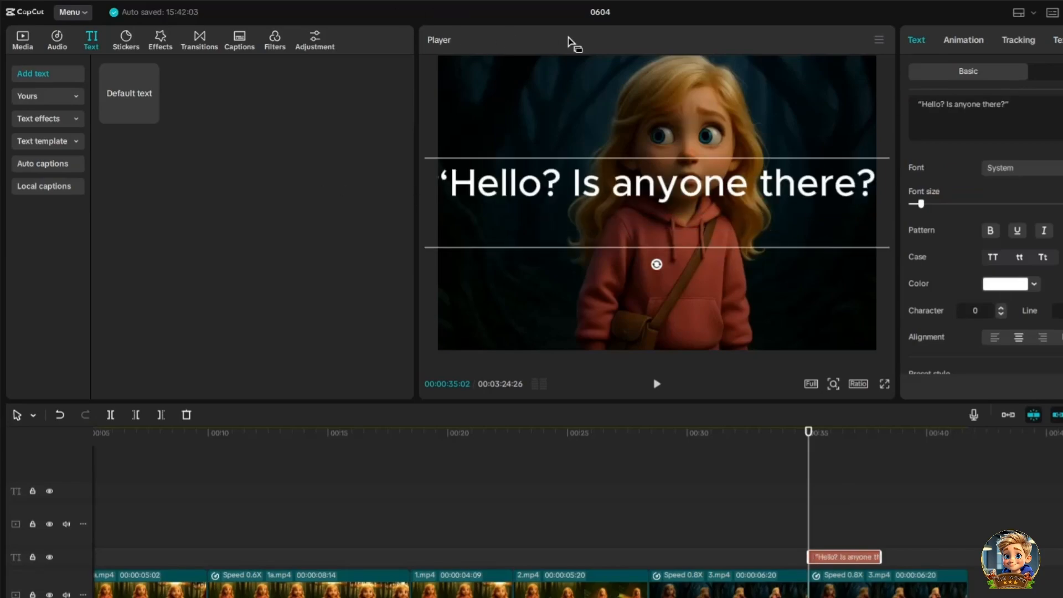
pyautogui.press('BackSpace')
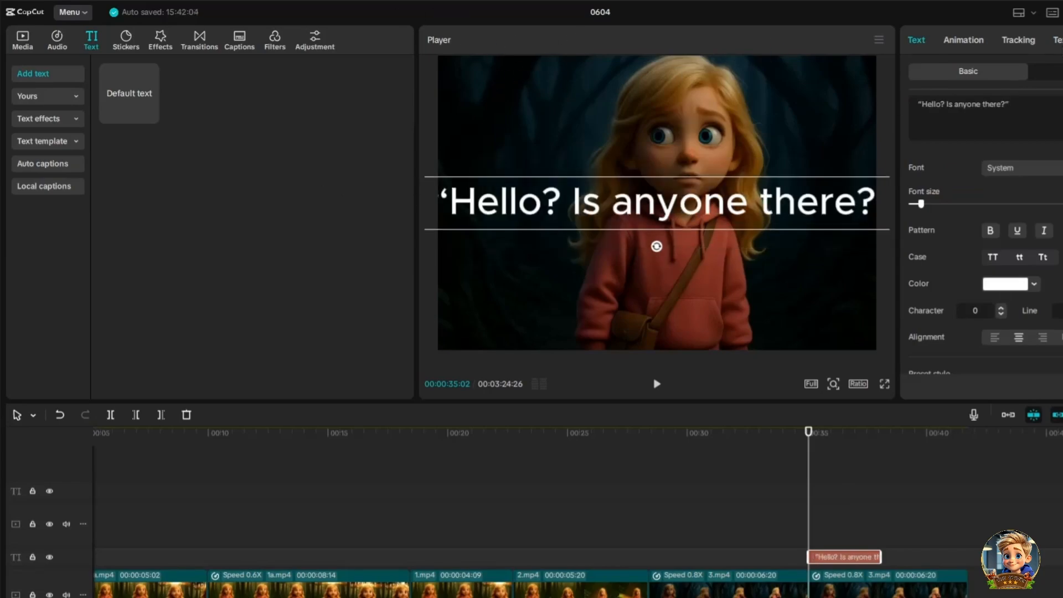
# Generate speech for the "Hello? Is anyone there?" text with the favorite Adorable Girl voice
pyautogui.click(1058, 40)
pyautogui.click(934, 127)
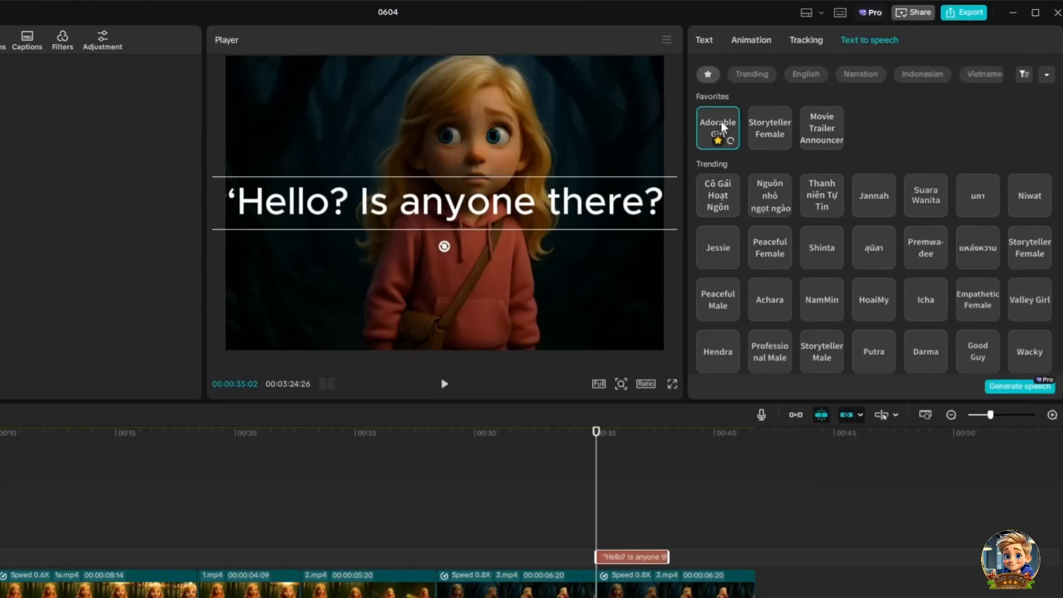
pyautogui.click(1004, 387)
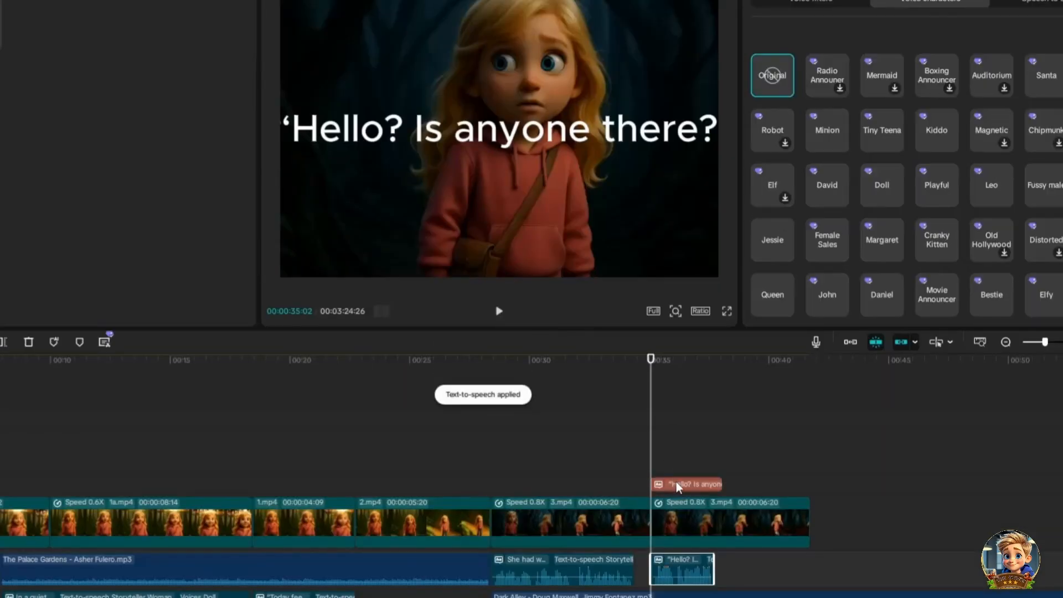
# Delete the "Hello? Is anyone there?" text clip, keeping its speech audio, and play back the second 3.mp4 clip
pyautogui.click(677, 486)
pyautogui.click(28, 342)
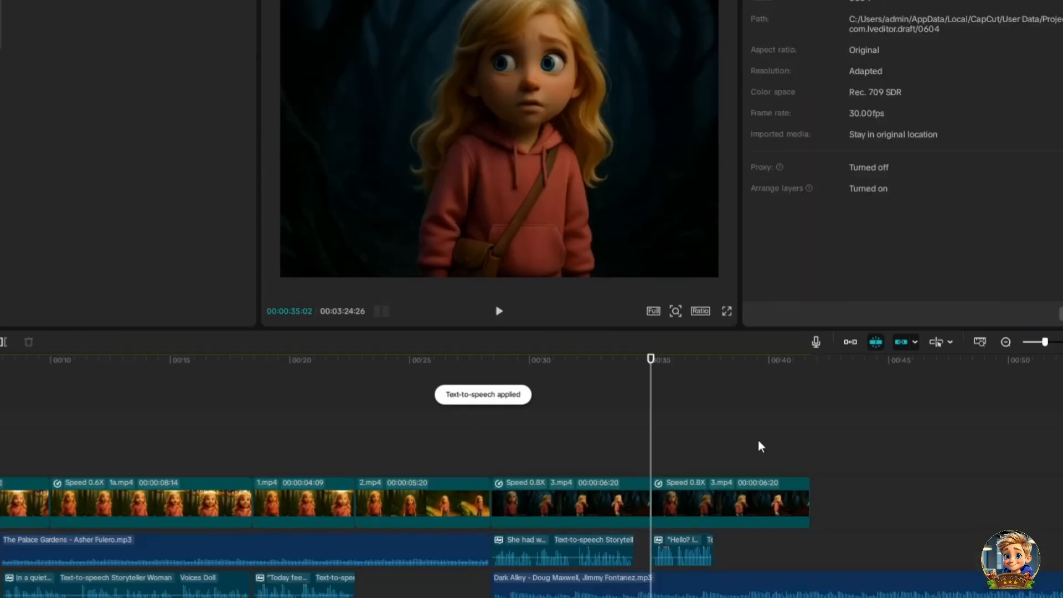
pyautogui.click(498, 312)
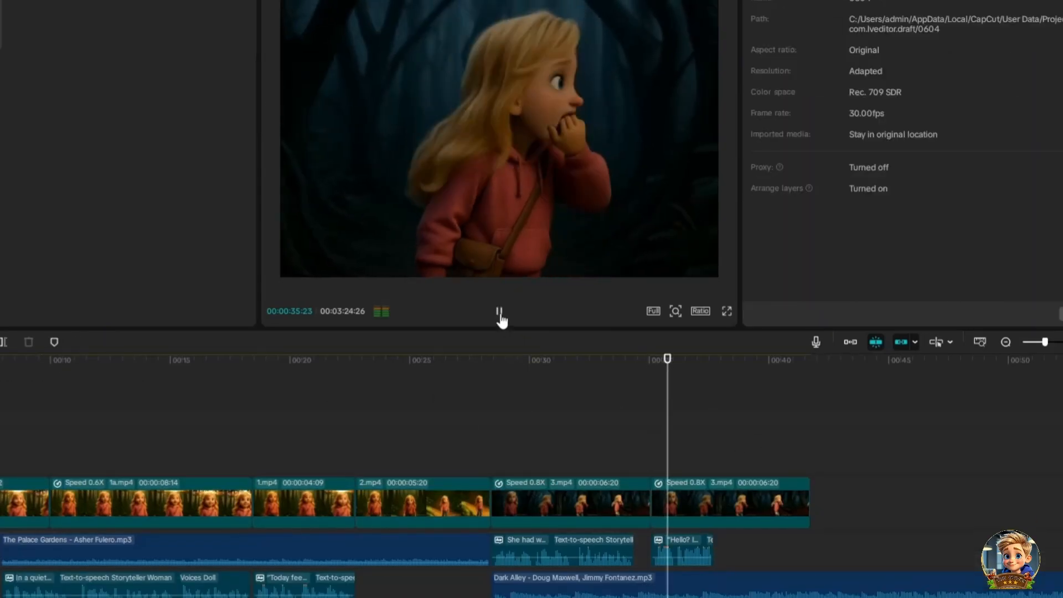
pyautogui.click(499, 312)
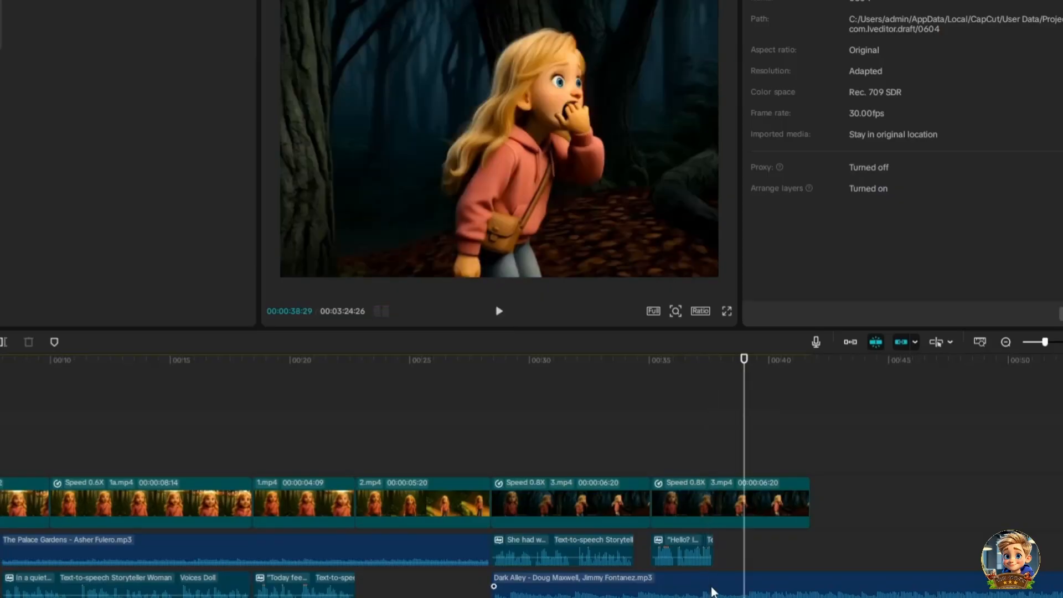
# Split the Dark Alley music at 00:00:38:29 and move the second part further along the timeline to leave a gap
pyautogui.click(714, 591)
pyautogui.hotkey('ctrl', 'b')
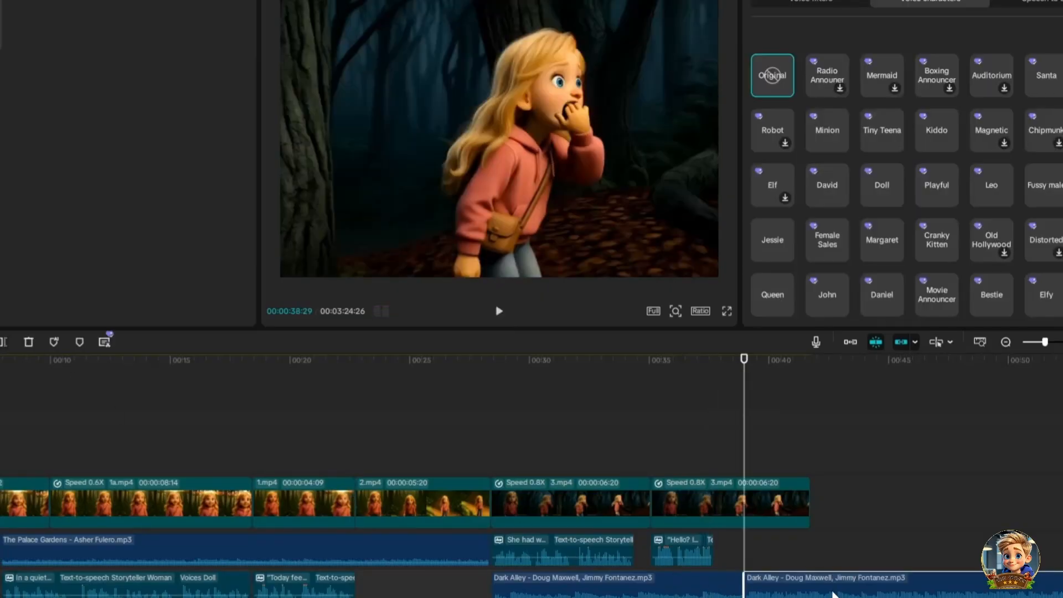
pyautogui.moveTo(849, 591); pyautogui.dragTo(989, 591)
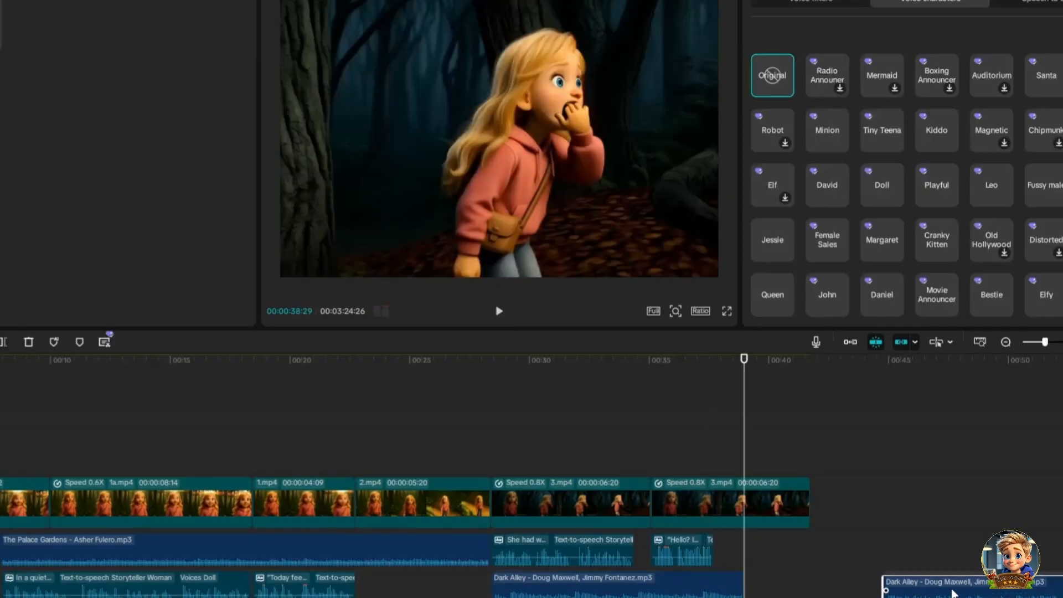
# Place a copy of the first Dark Alley music segment directly after it from 00:00:38:29, and play back the join
pyautogui.click(713, 587)
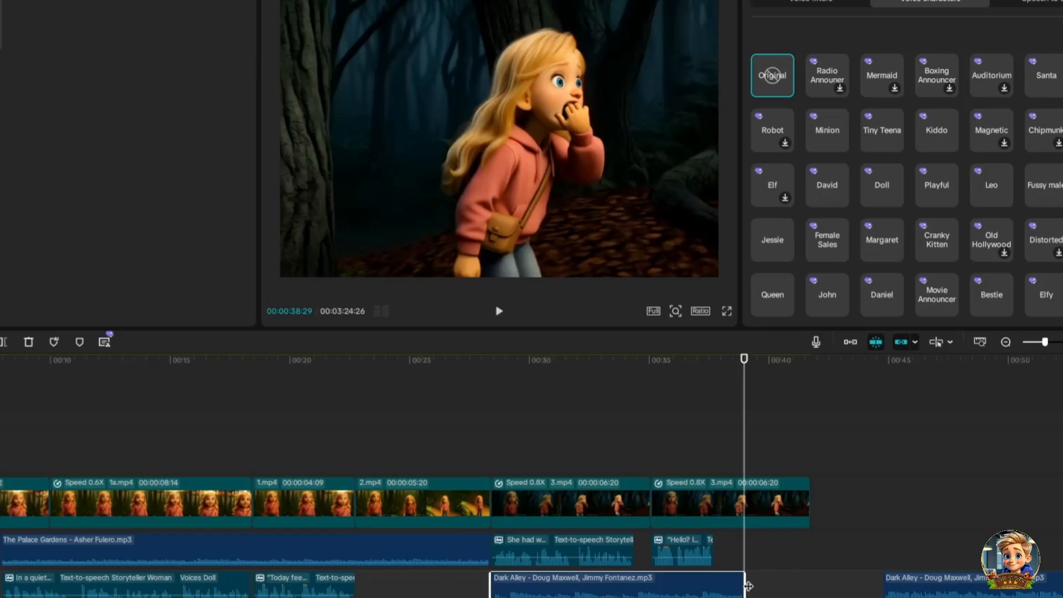
pyautogui.rightClick(697, 586)
pyautogui.click(717, 316)
pyautogui.hotkey('ctrl', 'v')
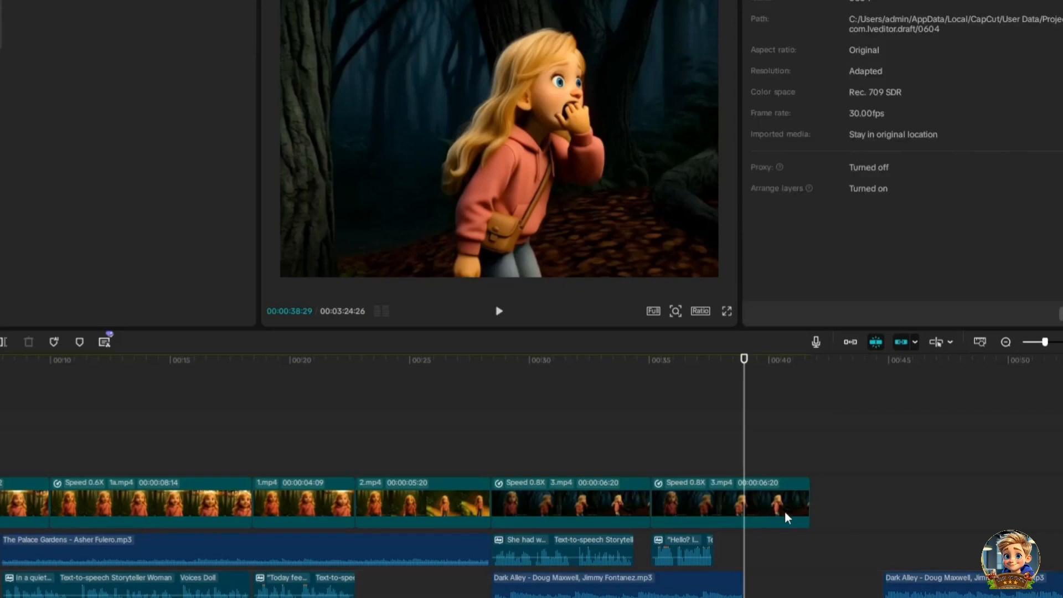
pyautogui.moveTo(1027, 596); pyautogui.dragTo(1062, 596)
pyautogui.moveTo(796, 597)
pyautogui.mouseDown()
pyautogui.moveTo(806, 596)
pyautogui.moveTo(795, 593)
pyautogui.mouseUp()
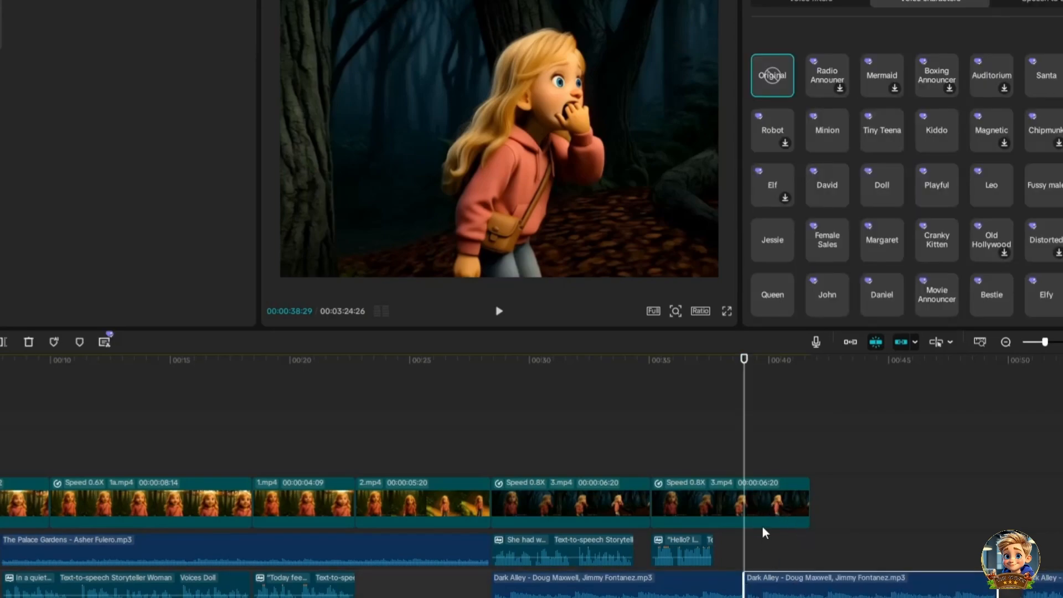
pyautogui.click(499, 311)
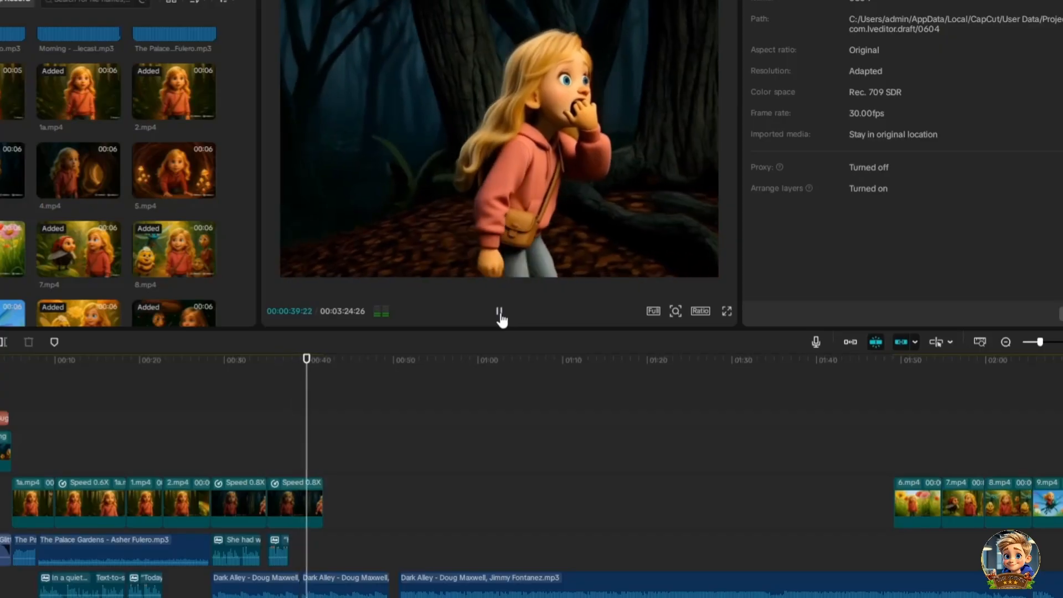
pyautogui.click(499, 313)
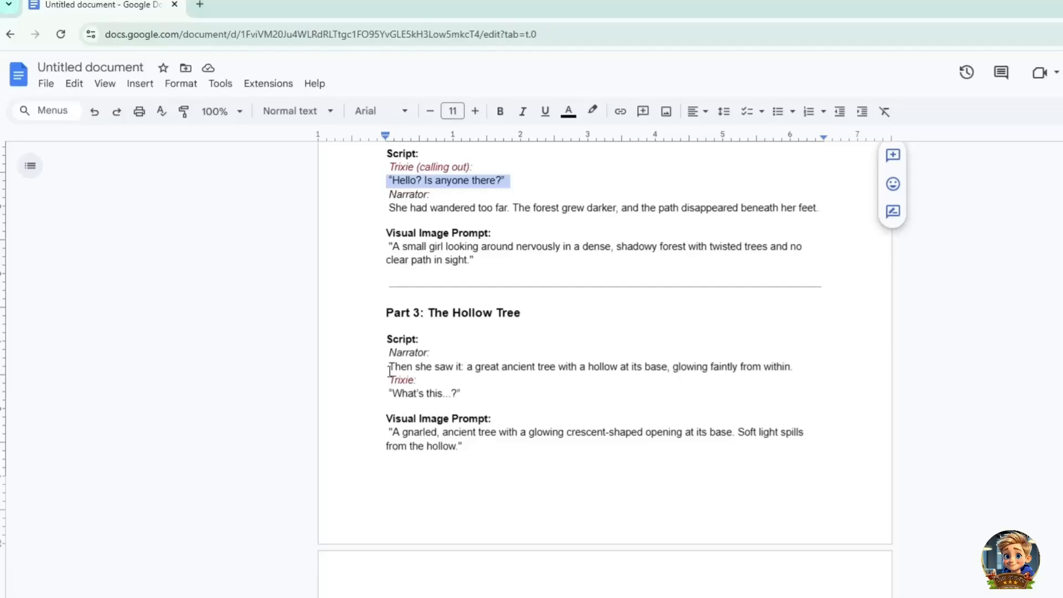
# Switch to the Google Docs script and copy the narrator's "Then she saw it: a great ancient tree..." line from Part 3
pyautogui.moveTo(390, 367); pyautogui.dragTo(800, 371)
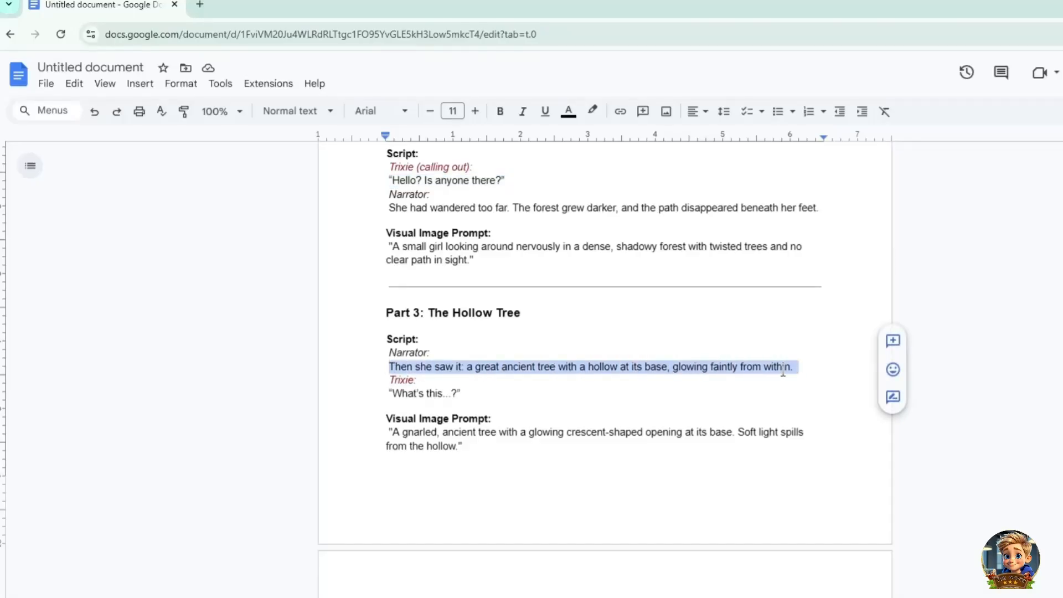
pyautogui.rightClick(783, 372)
pyautogui.click(814, 384)
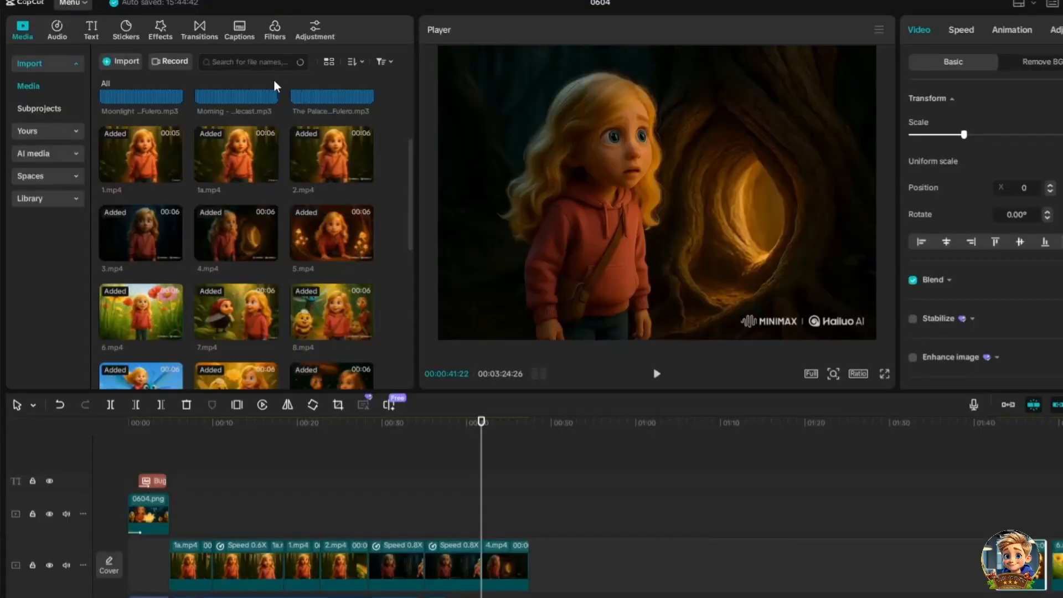
# In CapCut, add a default text above the 4.mp4 clip and replace its content with the copied Part 3 narrator line
pyautogui.click(92, 34)
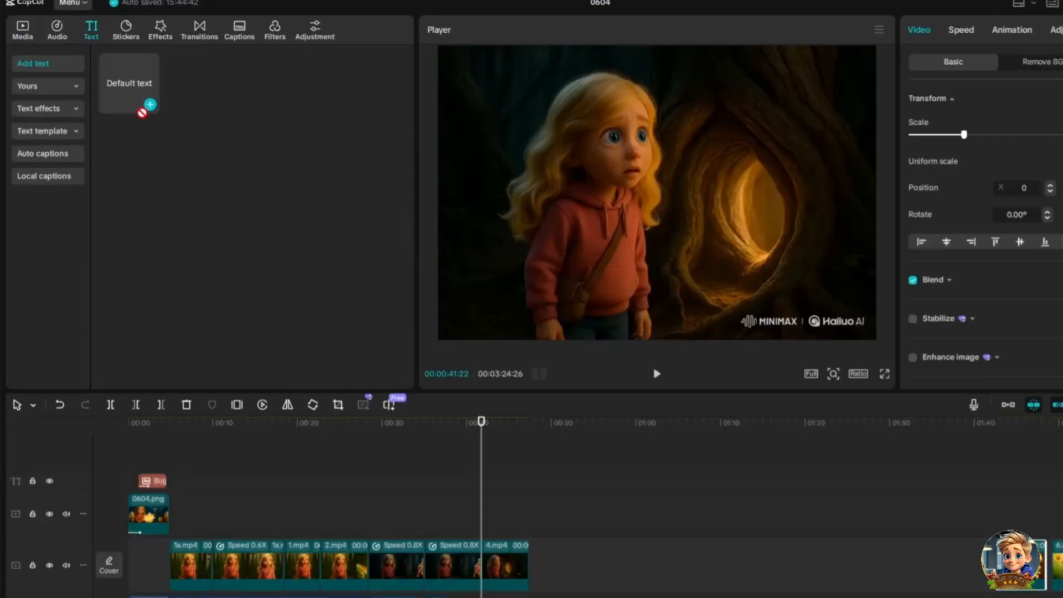
pyautogui.moveTo(145, 106); pyautogui.dragTo(491, 553)
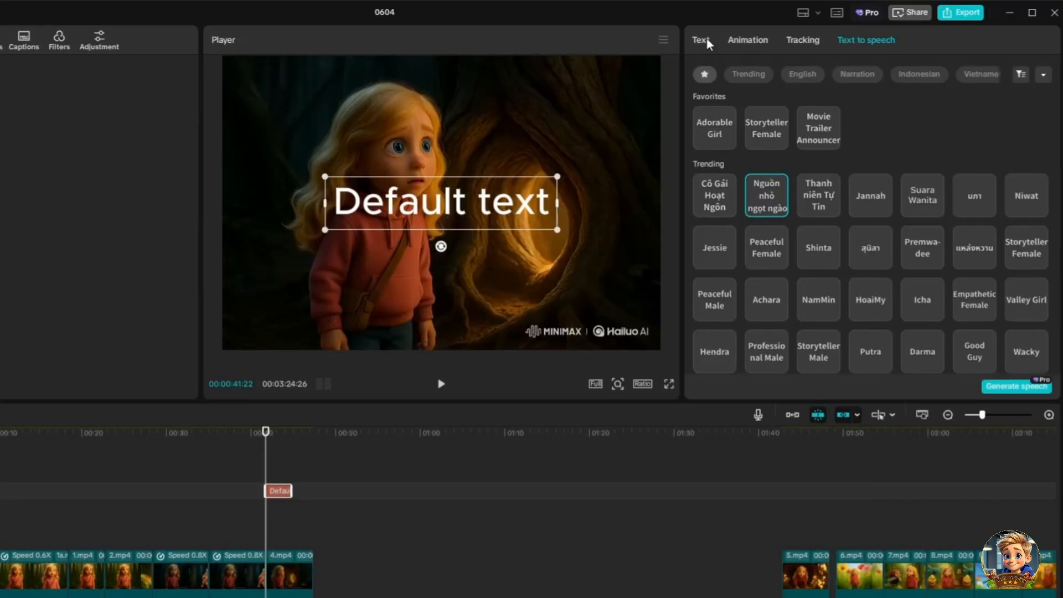
pyautogui.click(919, 29)
pyautogui.hotkey('ctrl', 'v')
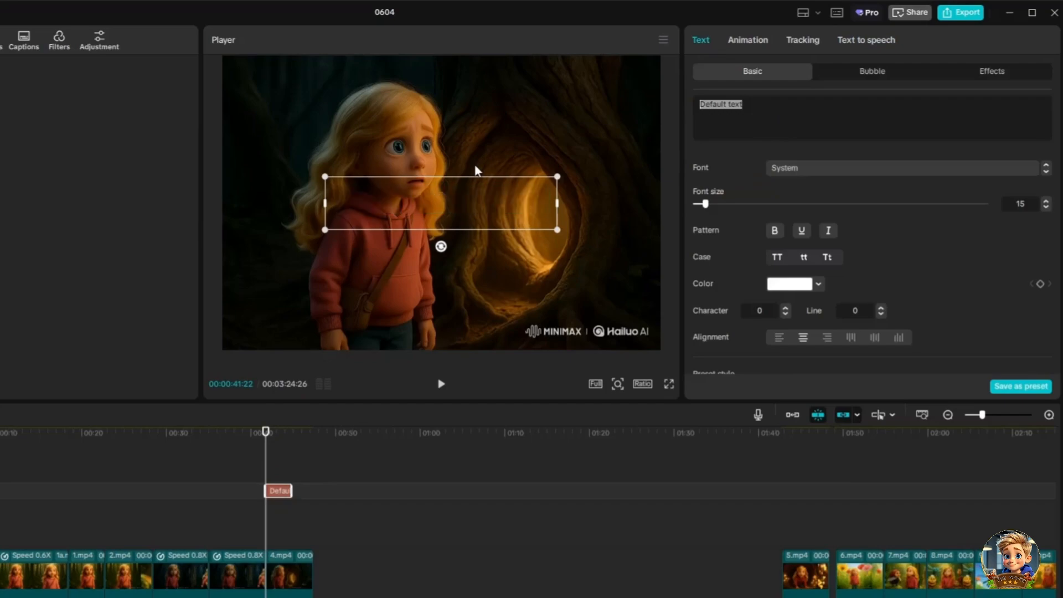
# Generate speech for the "Then she saw it" text with the favorite Storyteller Female voice
pyautogui.click(865, 40)
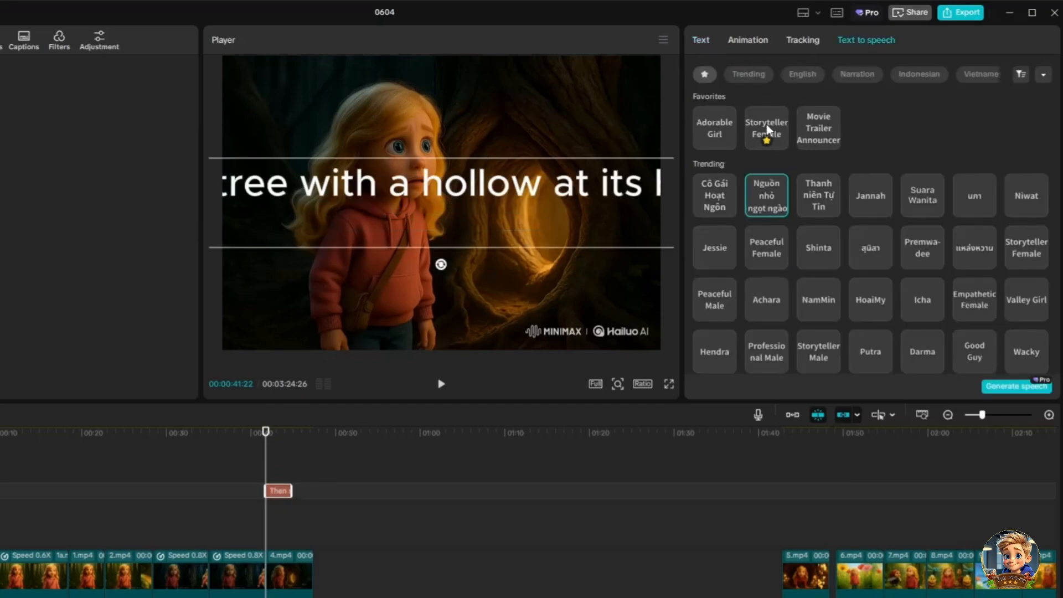
pyautogui.click(767, 129)
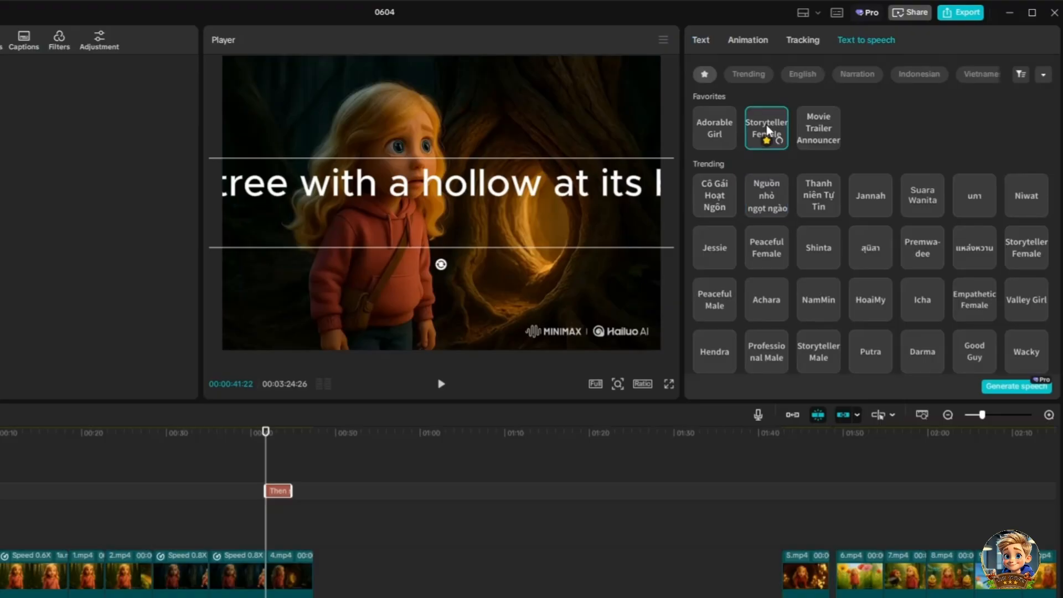
pyautogui.click(1016, 386)
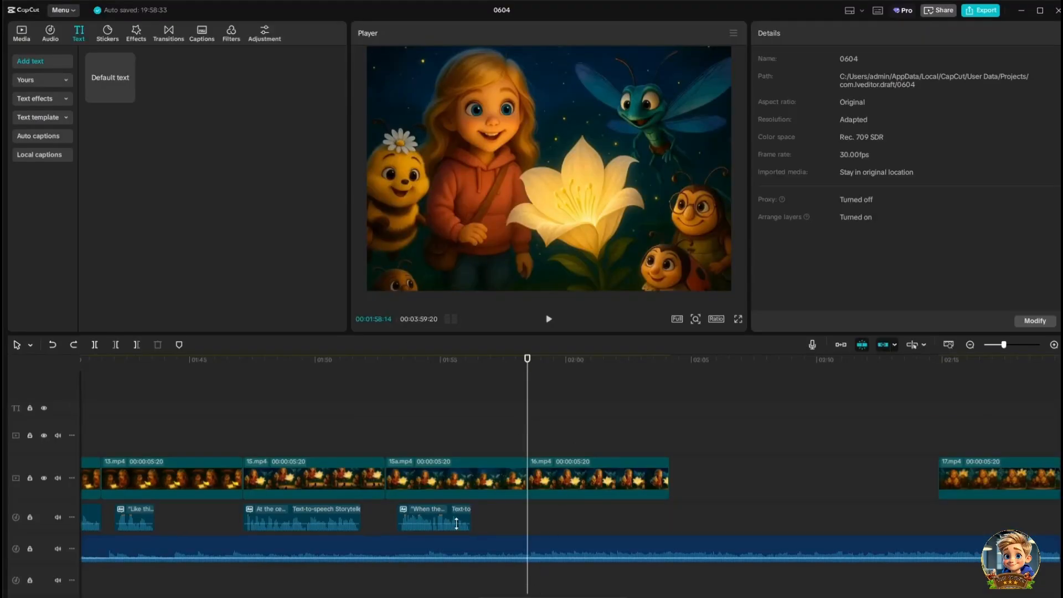
# Search the effects for "pixie dust", add Twinkle Dust above the start of the 16.mp4 clip, and play it back
pyautogui.moveTo(90, 56)
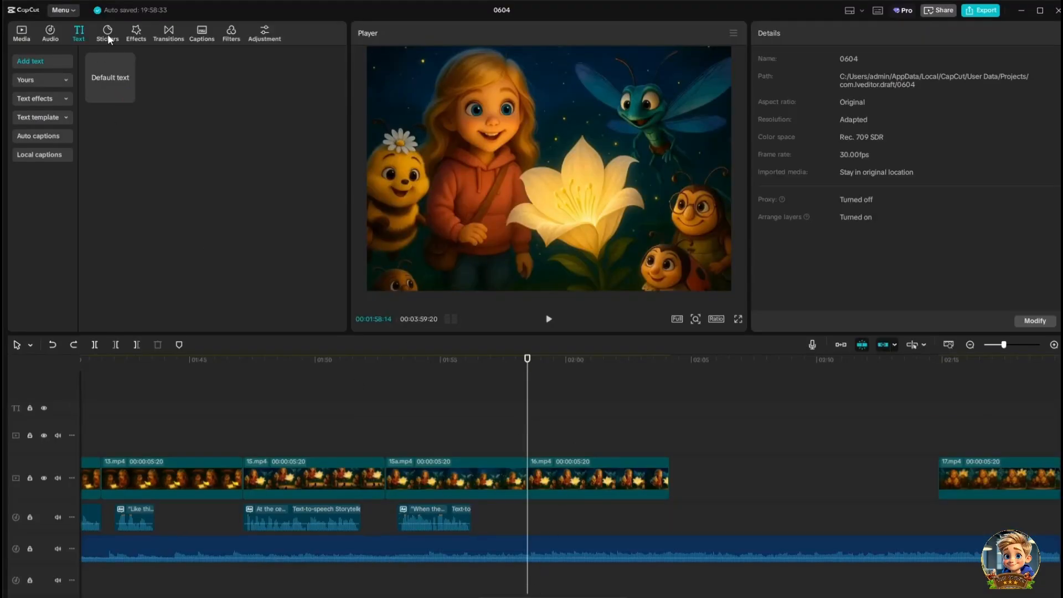
pyautogui.click(138, 35)
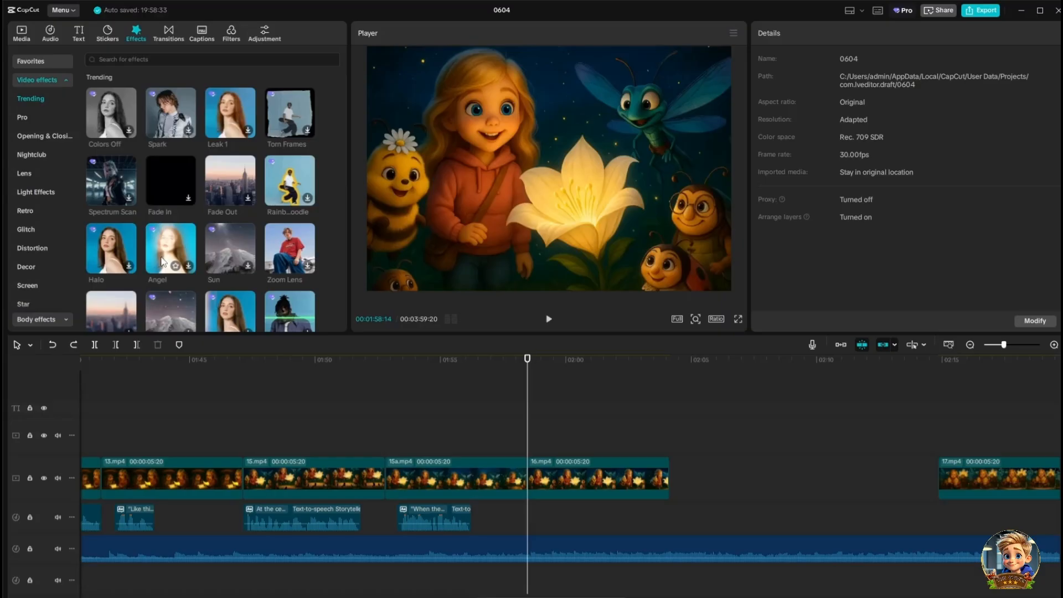
pyautogui.click(133, 59)
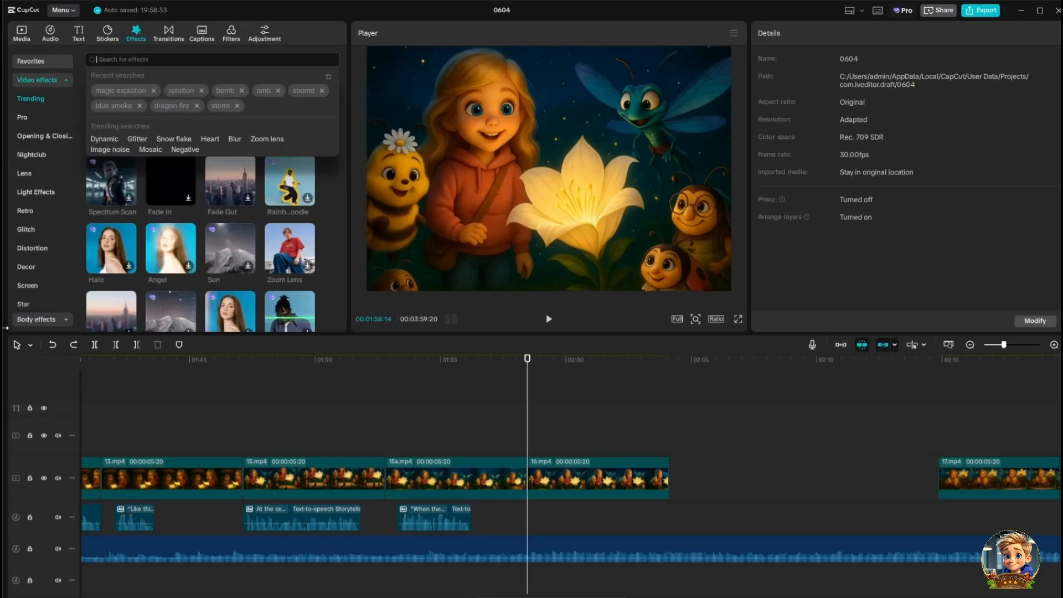
pyautogui.write('magic')
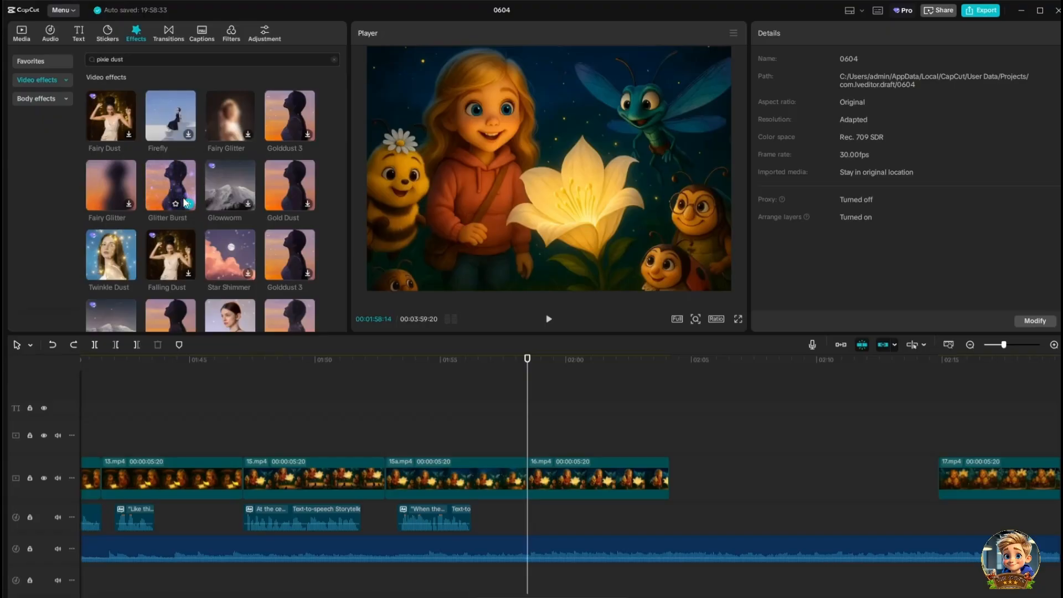
pyautogui.moveTo(119, 256)
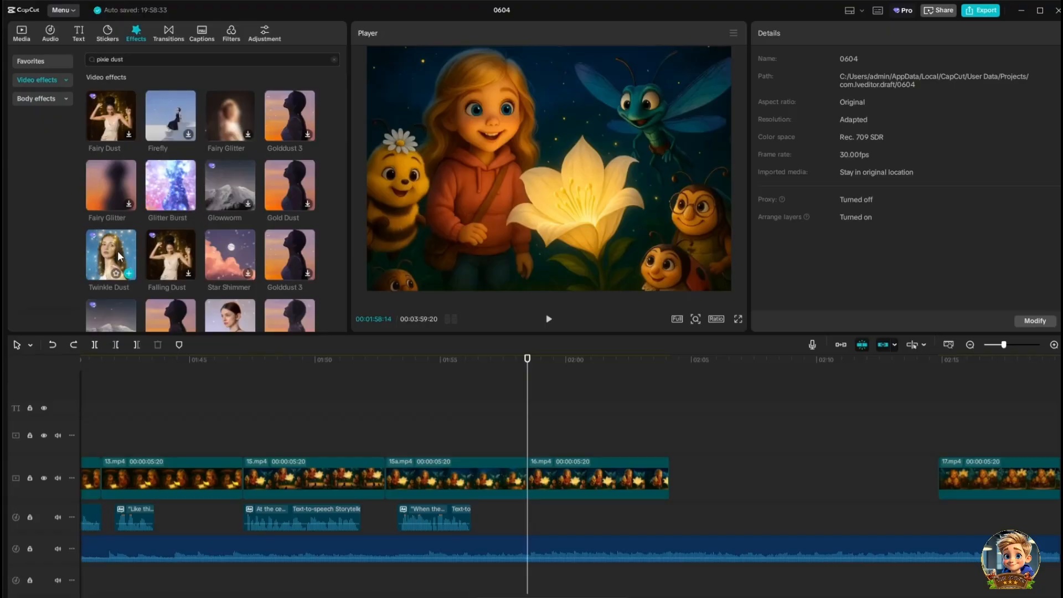
pyautogui.moveTo(119, 256); pyautogui.dragTo(529, 450)
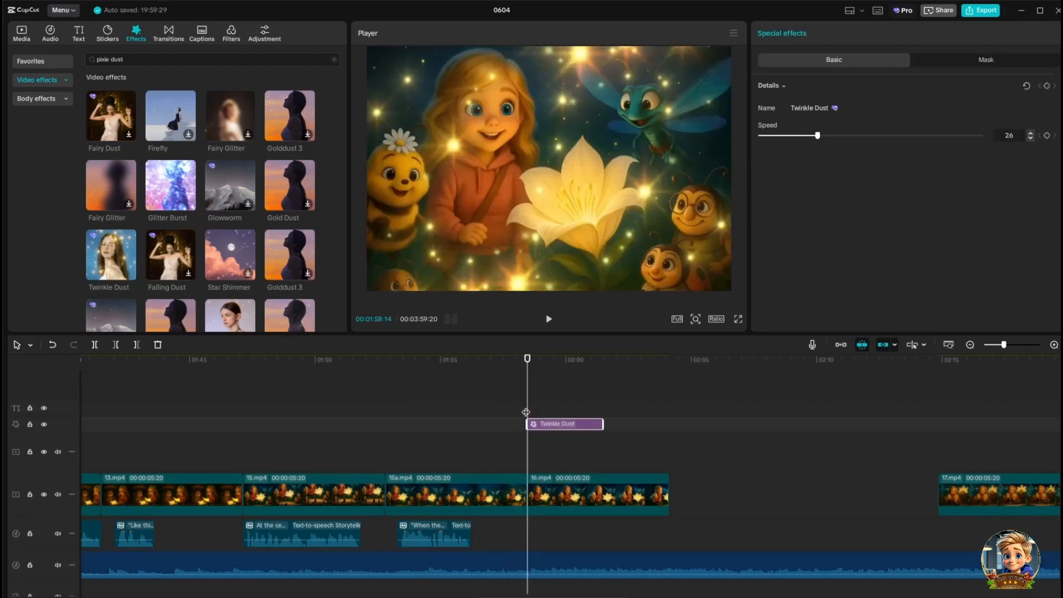
pyautogui.click(550, 322)
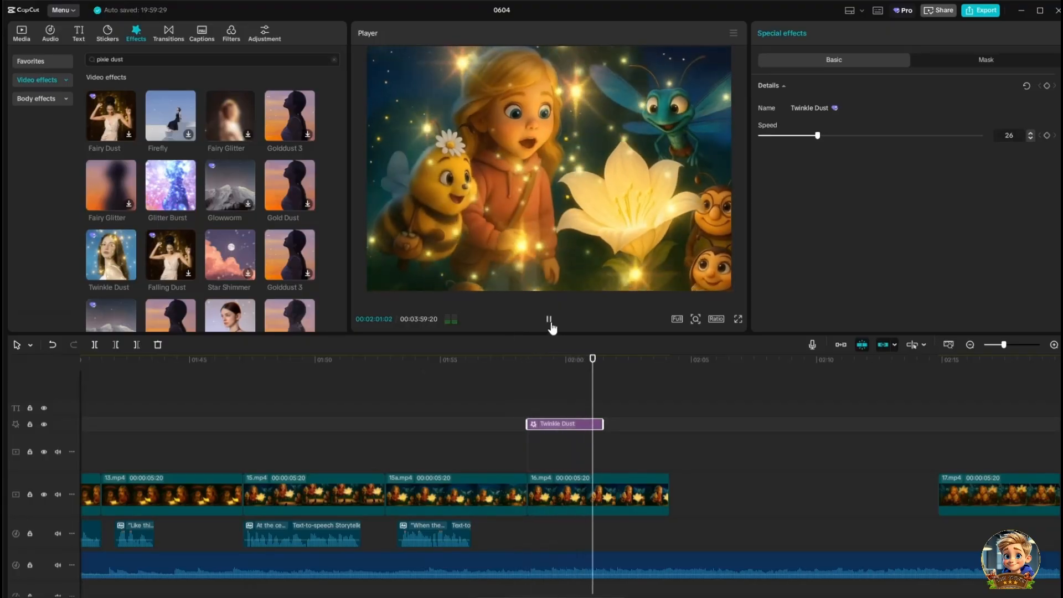
pyautogui.click(549, 320)
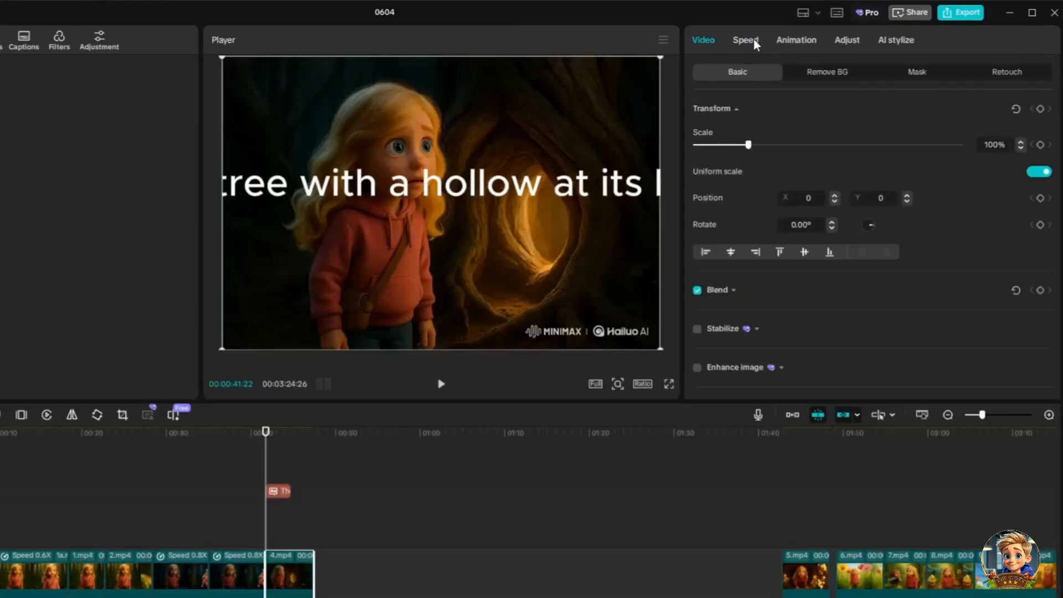
# Slow down the 4.mp4 clip and play it back
pyautogui.moveTo(743, 136); pyautogui.dragTo(729, 131)
pyautogui.click(441, 385)
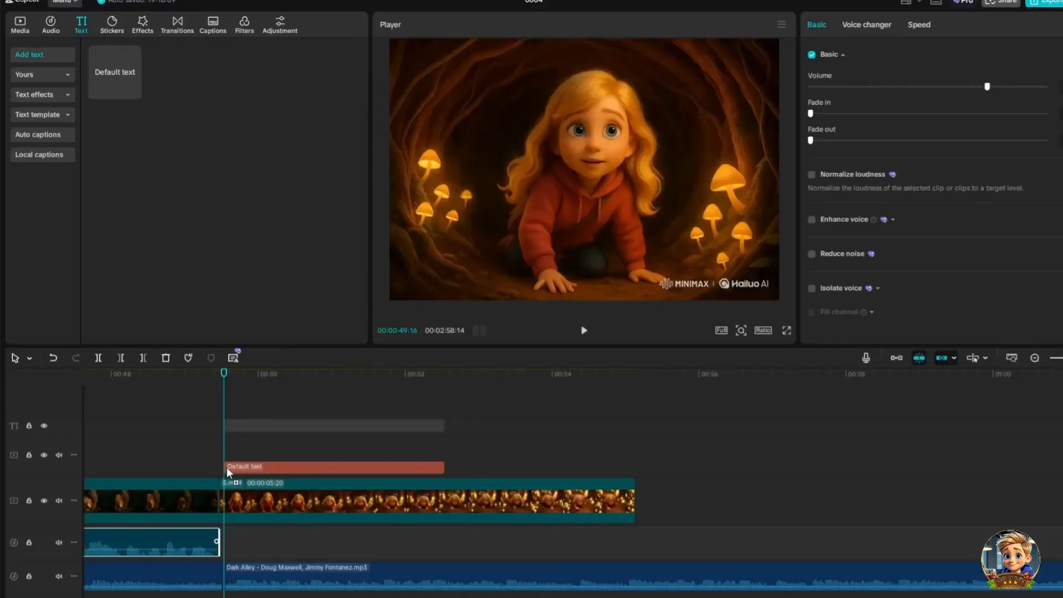
# Add a default text clip above the start of the 5.mp4 clip
pyautogui.click(333, 426)
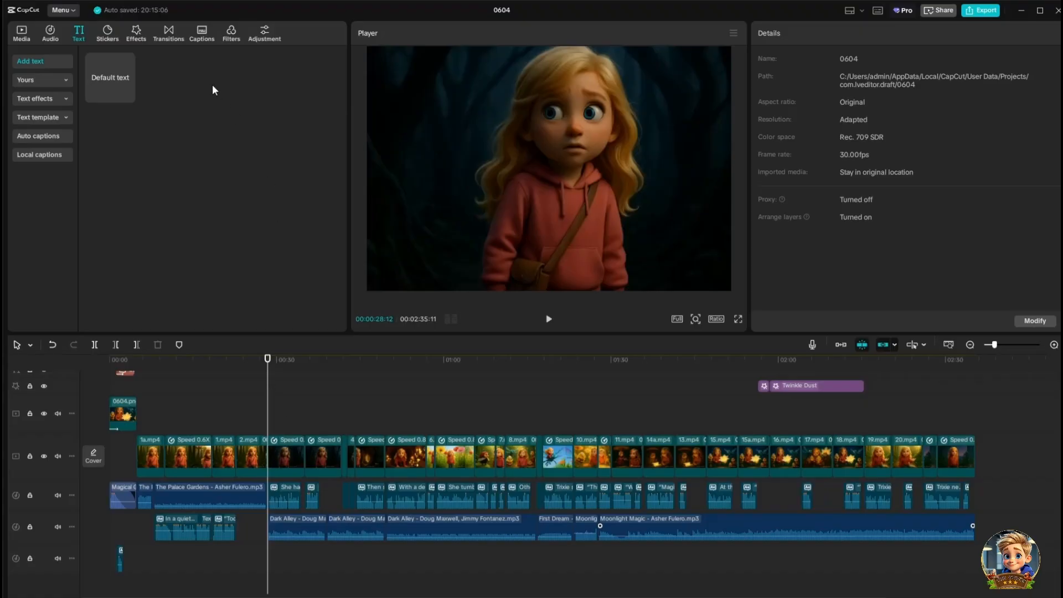
# Add the Comparison II transition between the 2.mp4 clip and the first 3.mp4 clip, and play it back
pyautogui.click(169, 31)
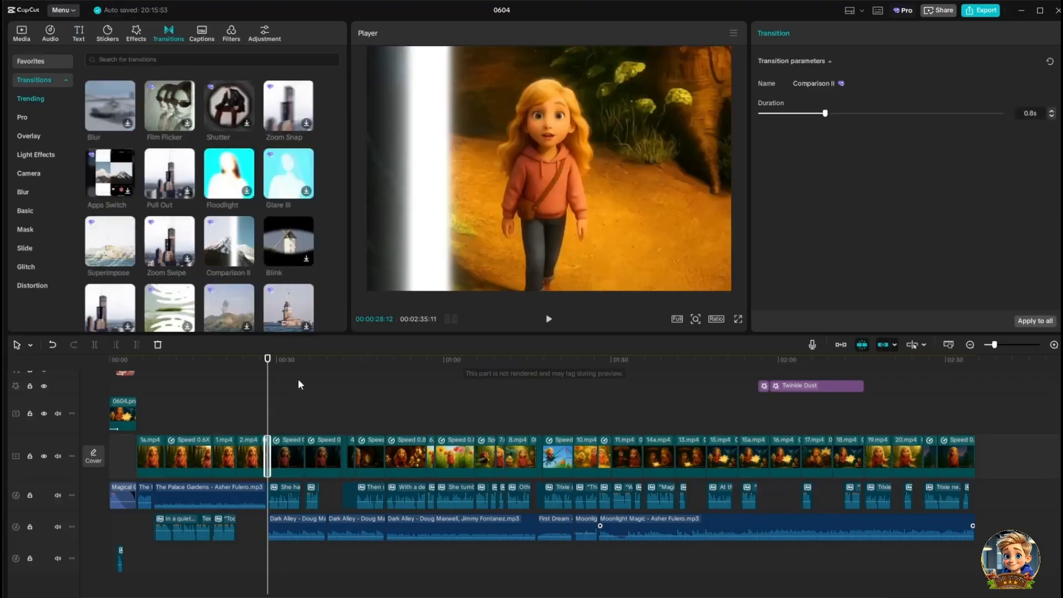
pyautogui.click(260, 381)
pyautogui.click(549, 319)
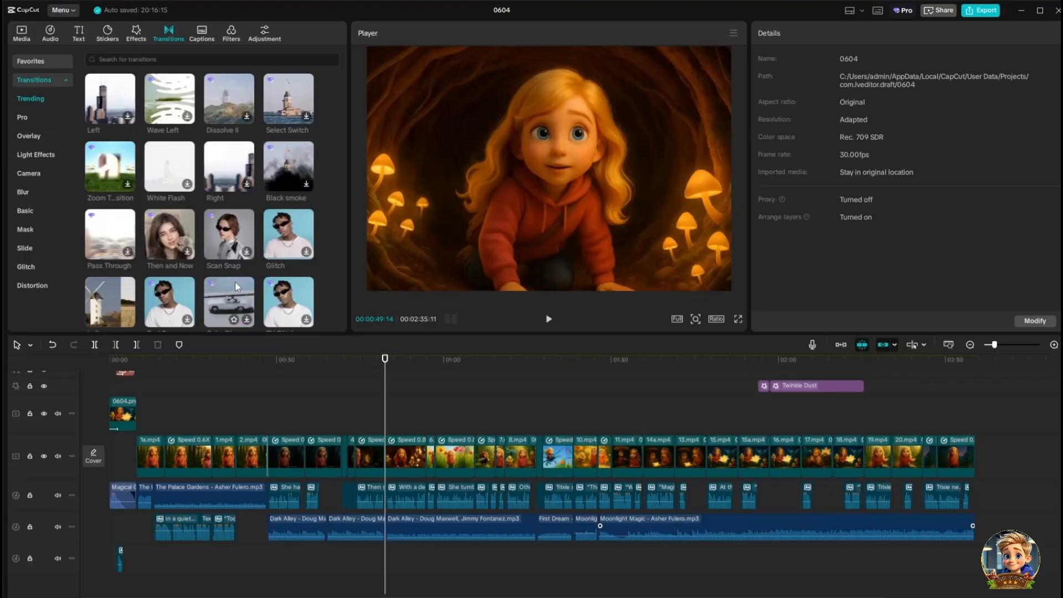
# Add the Camera Glow transition between the 4.mp4 and 5.mp4 clips and play it back from 00:00:48:09
pyautogui.scroll(-2, 235, 281)
pyautogui.moveTo(223, 271); pyautogui.dragTo(312, 408)
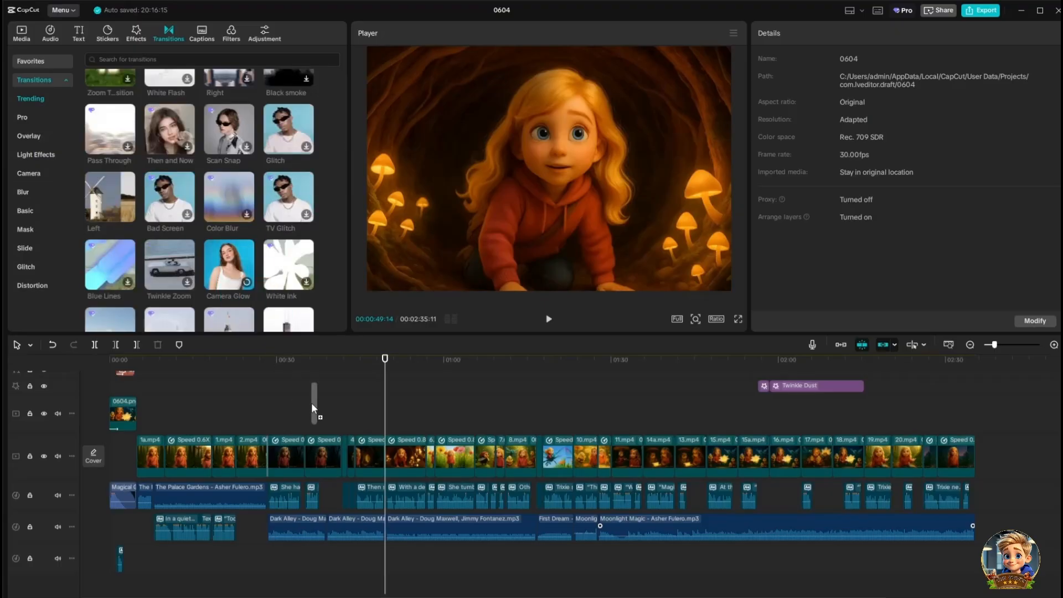
pyautogui.moveTo(383, 452); pyautogui.dragTo(383, 452)
pyautogui.click(481, 317)
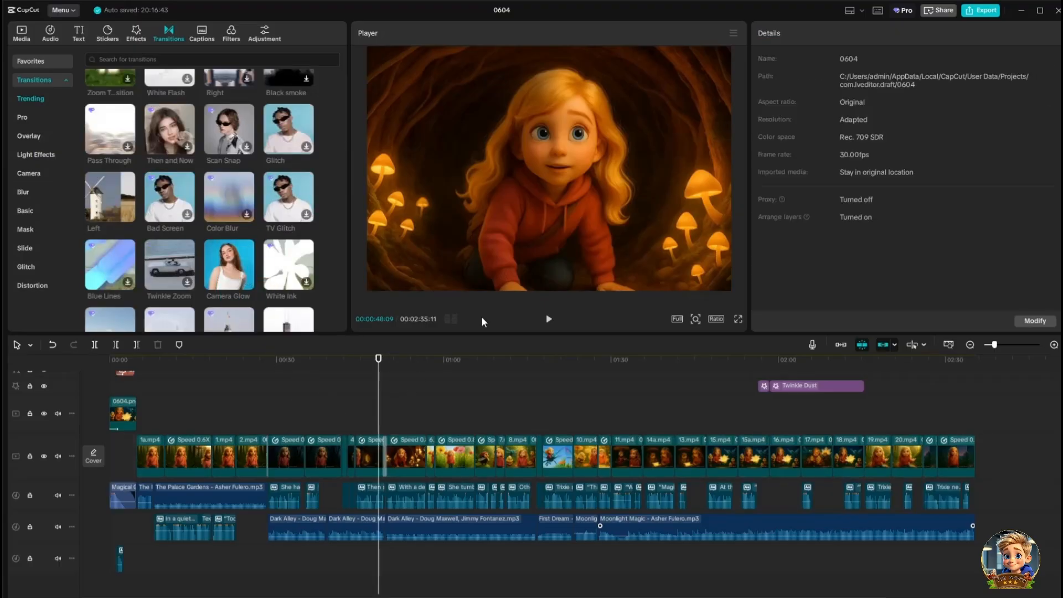
pyautogui.click(549, 319)
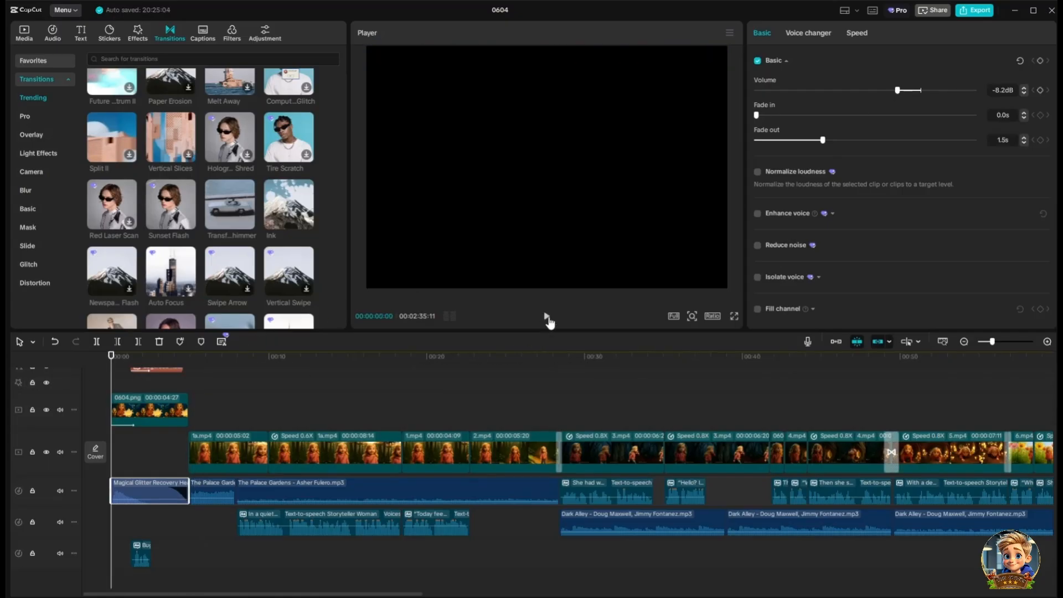
# Play the whole video from the beginning to review the edit
pyautogui.click(546, 316)
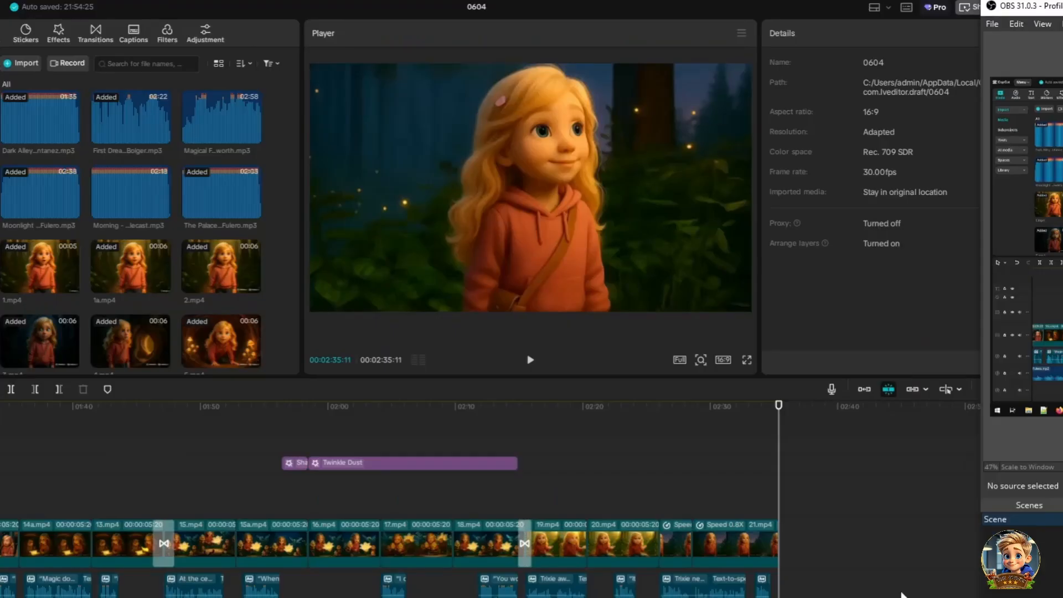
# Generate automatic captions with English as the spoken language and no bilingual captions, and view the first caption over the title scene
pyautogui.click(902, 594)
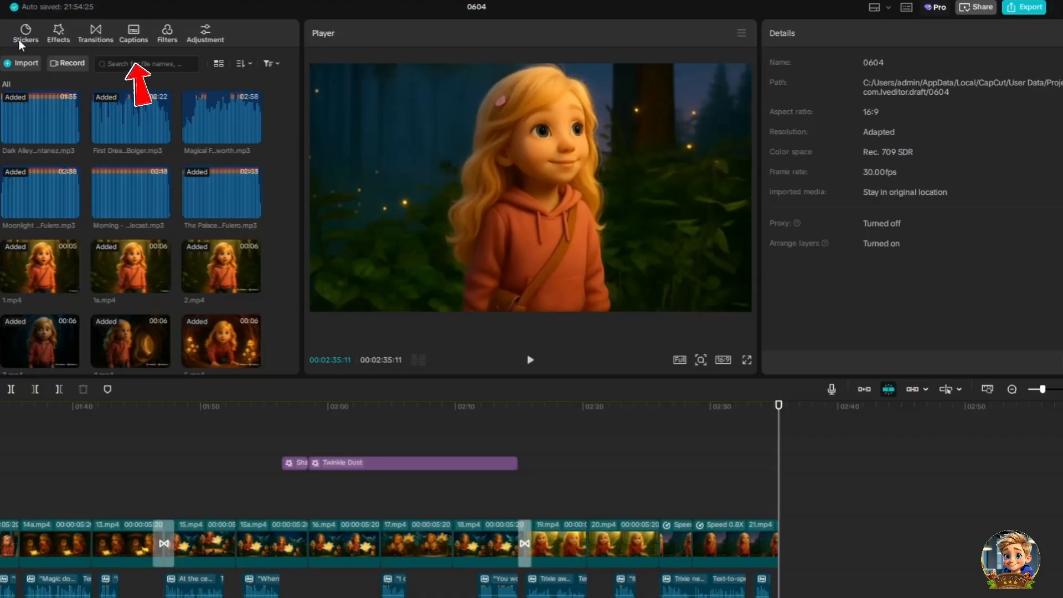
pyautogui.click(131, 35)
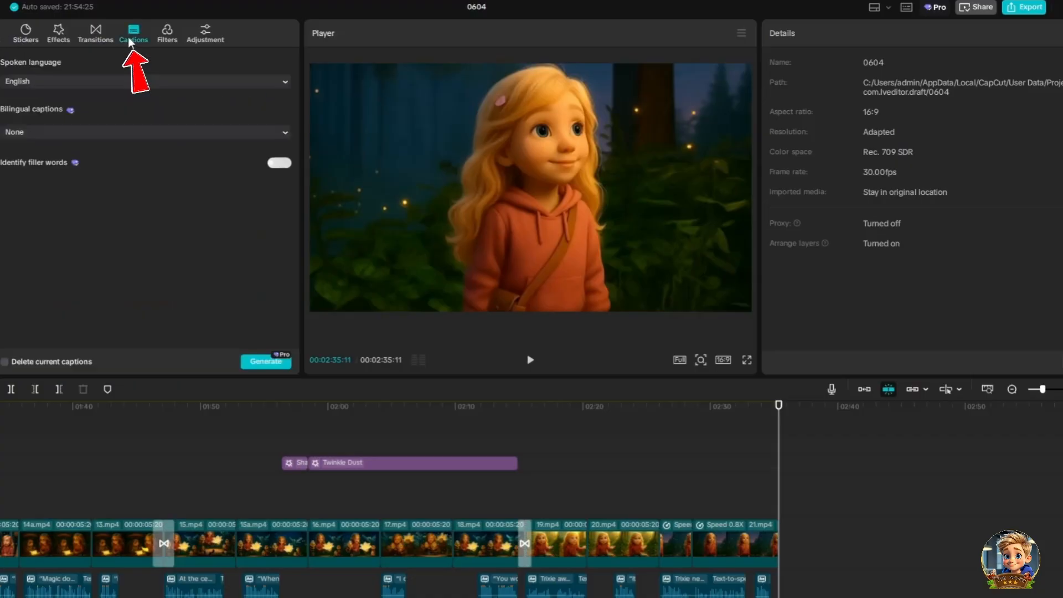
pyautogui.click(267, 362)
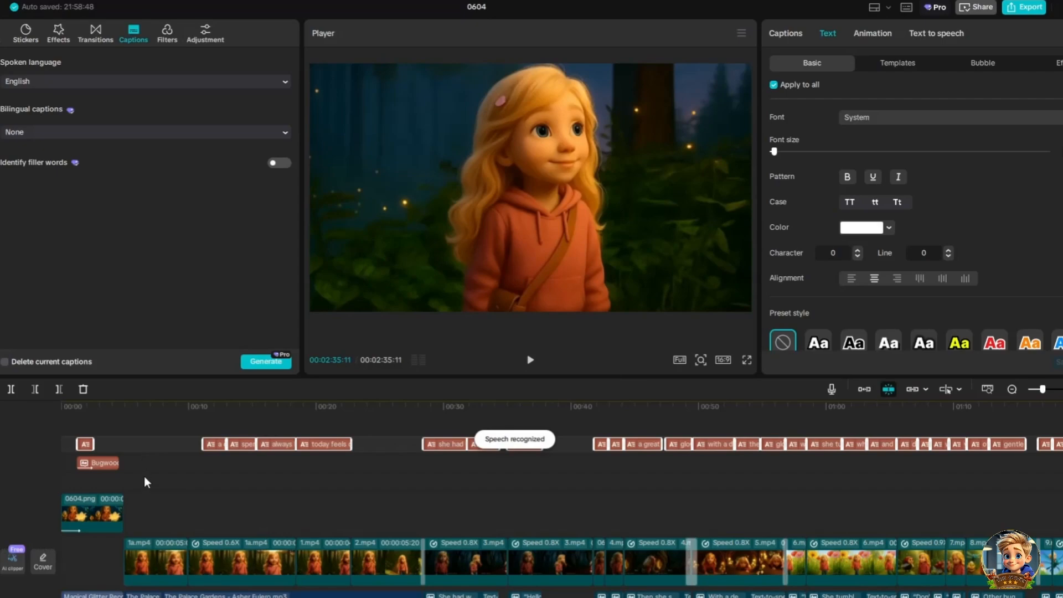
pyautogui.click(89, 425)
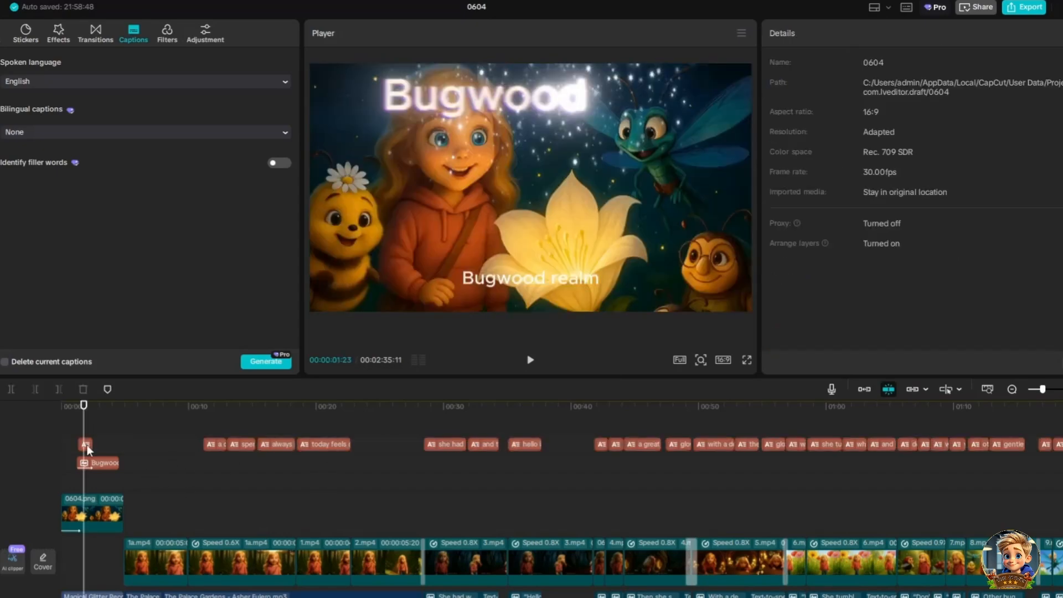
# Delete the "Bugwood realm" caption over the title scene and apply a text template to all main captions
pyautogui.click(86, 444)
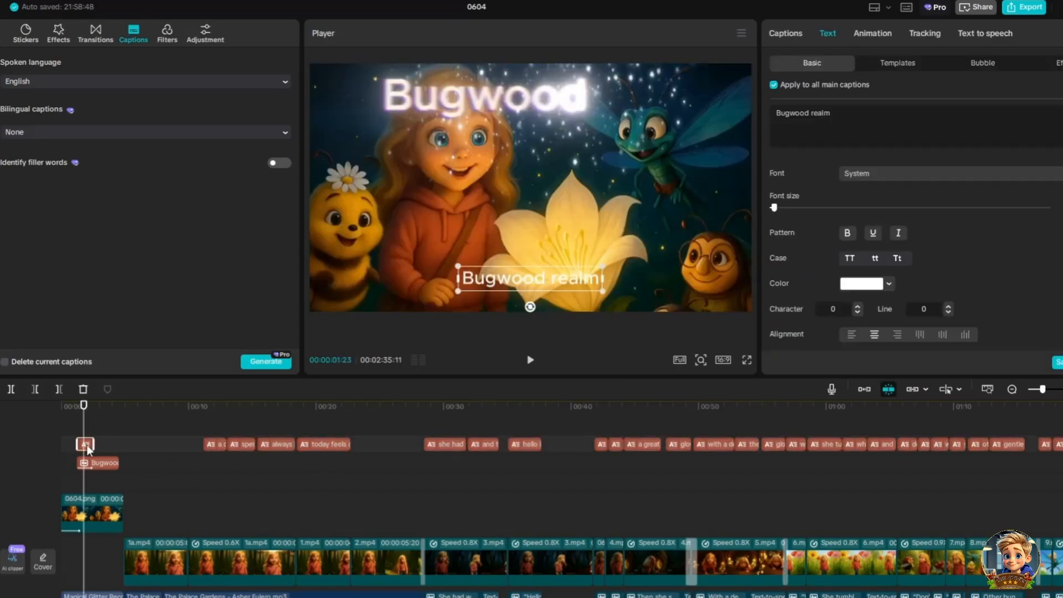
pyautogui.click(83, 389)
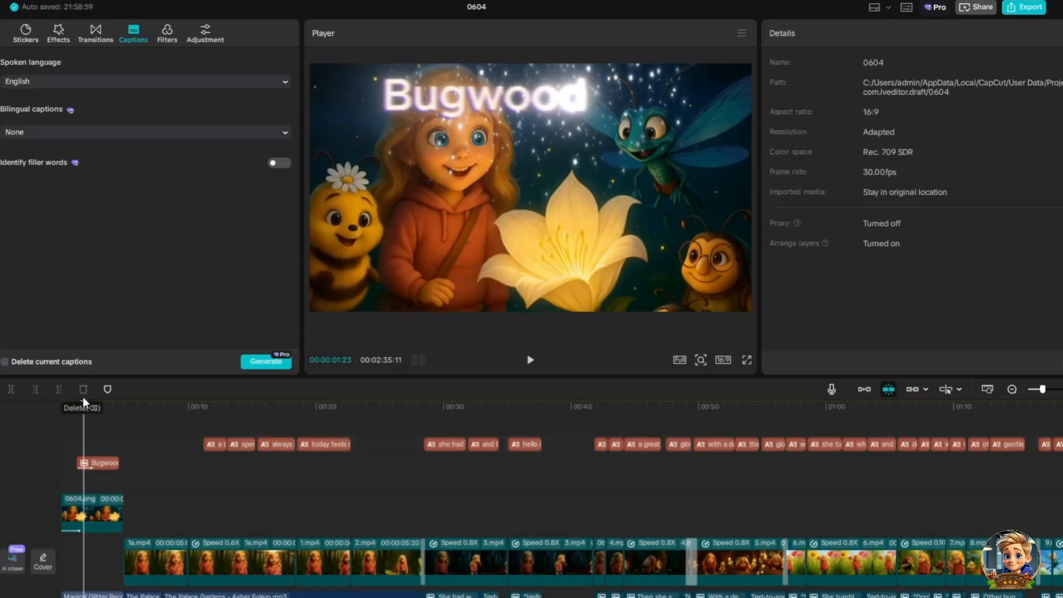
pyautogui.click(216, 447)
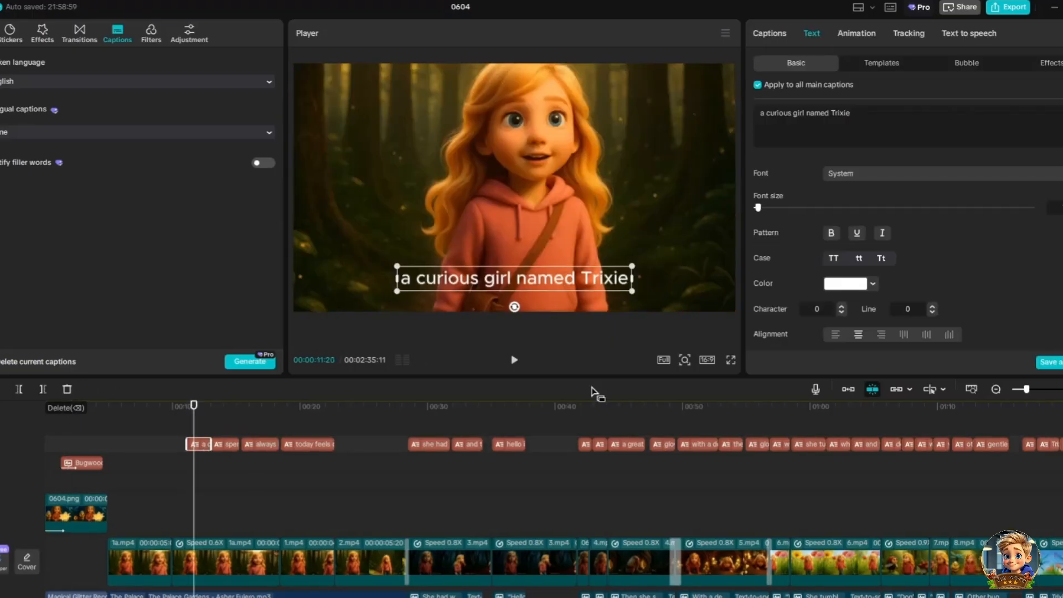
pyautogui.click(886, 64)
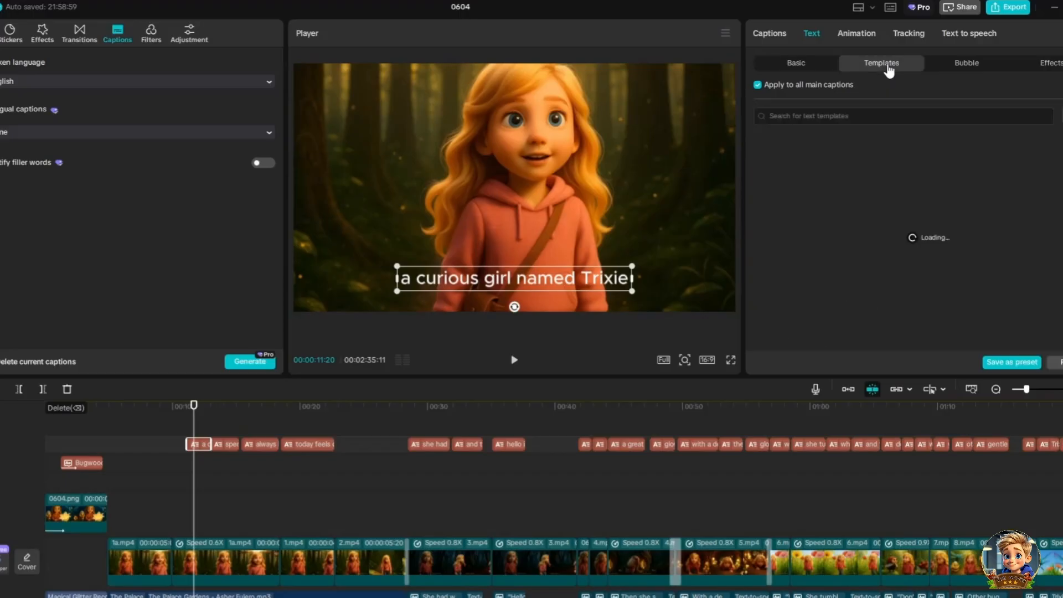
pyautogui.click(876, 158)
pyautogui.press('space')
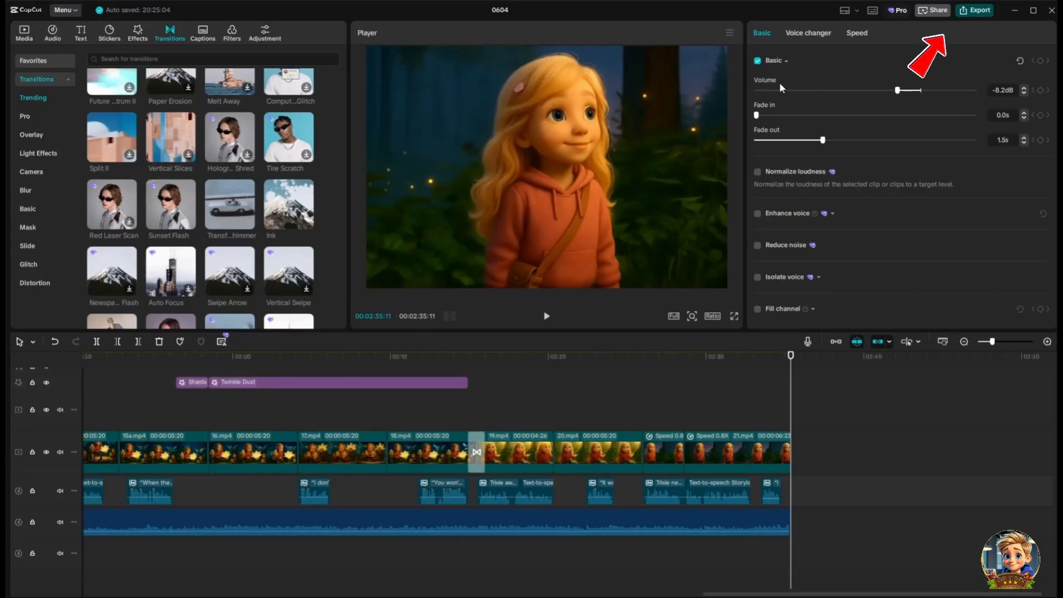
# Open the export settings for the finished video and name the export file "The Bugwood Realm"
pyautogui.click(975, 10)
pyautogui.write('the Bugwood Realm')
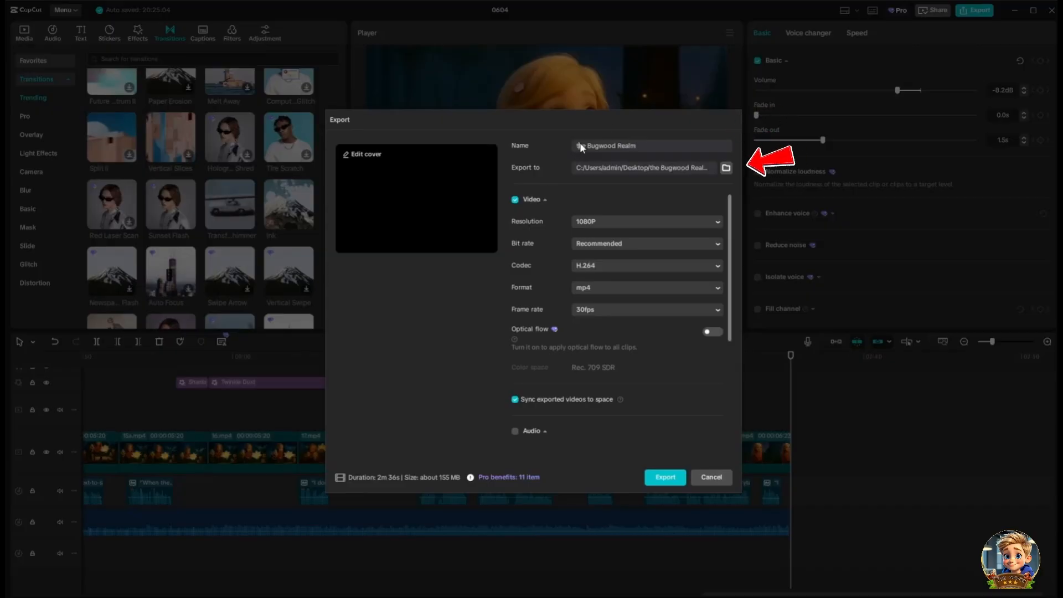
pyautogui.press('BackSpace')
pyautogui.write('T')
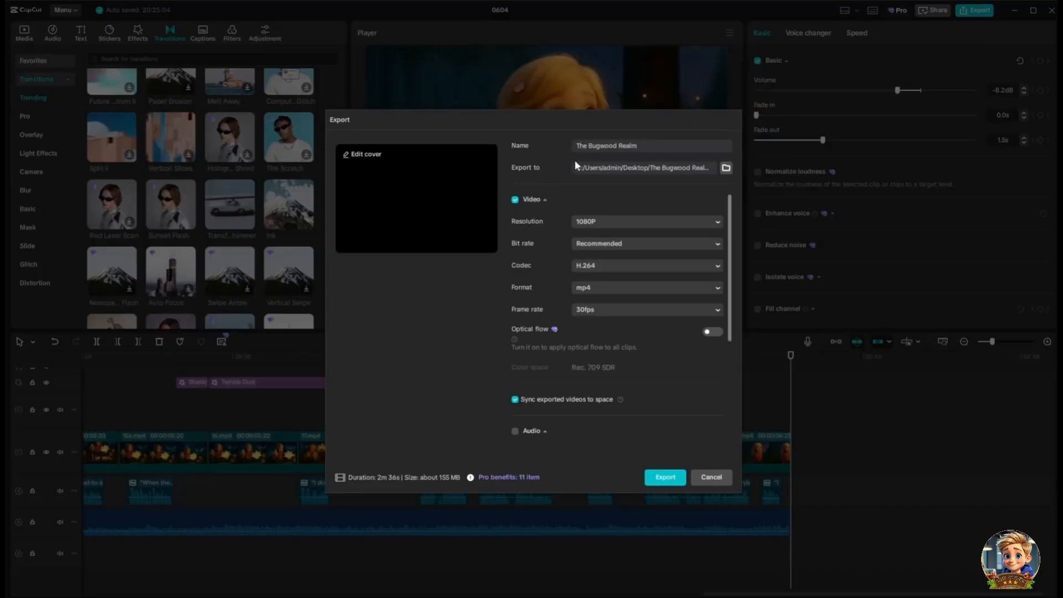